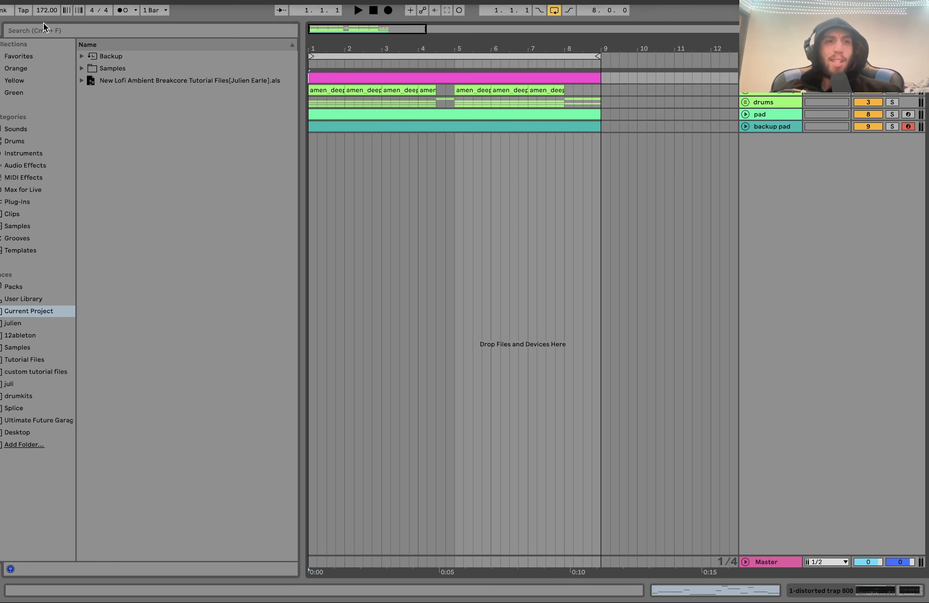
Step: Play the eight-bar loop, solo the pink distorted trap 808 track and unfold it to show its notes and devices
{"action": "left_click", "coordinate": [416, 78]}
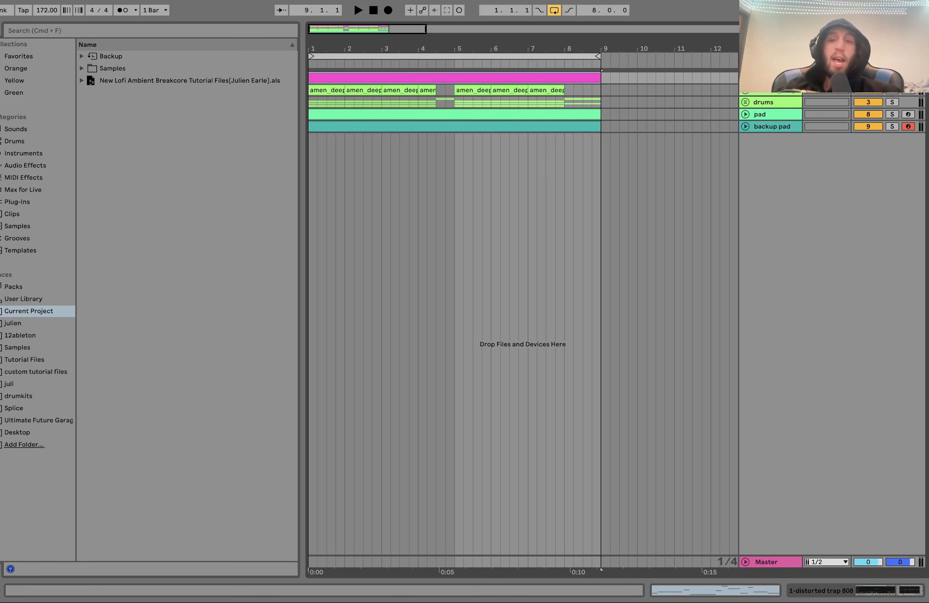
{"action": "key", "text": "space"}
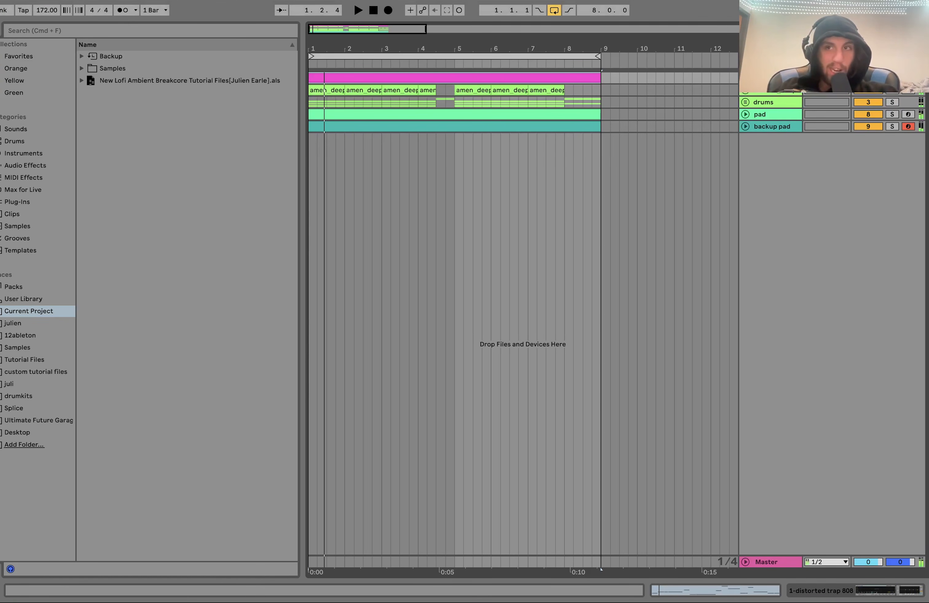
{"action": "left_click", "coordinate": [777, 78]}
{"action": "key", "text": "s"}
{"action": "left_click", "coordinate": [745, 78]}
{"action": "double_click", "coordinate": [771, 92]}
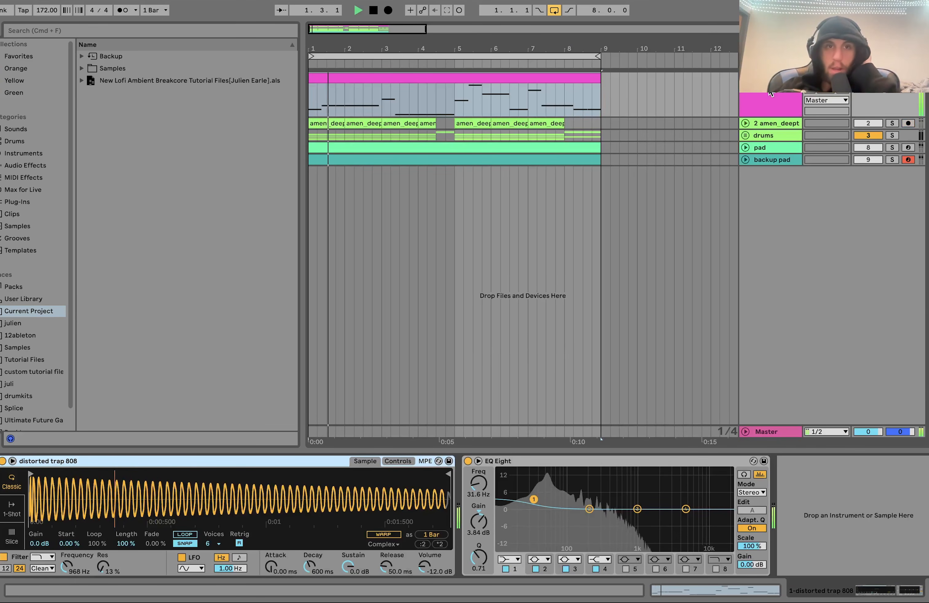
Step: Open the bass track's MIDI clip and examine the pitches and rhythm of its notes from bar 1 to bar 9
{"action": "double_click", "coordinate": [384, 80]}
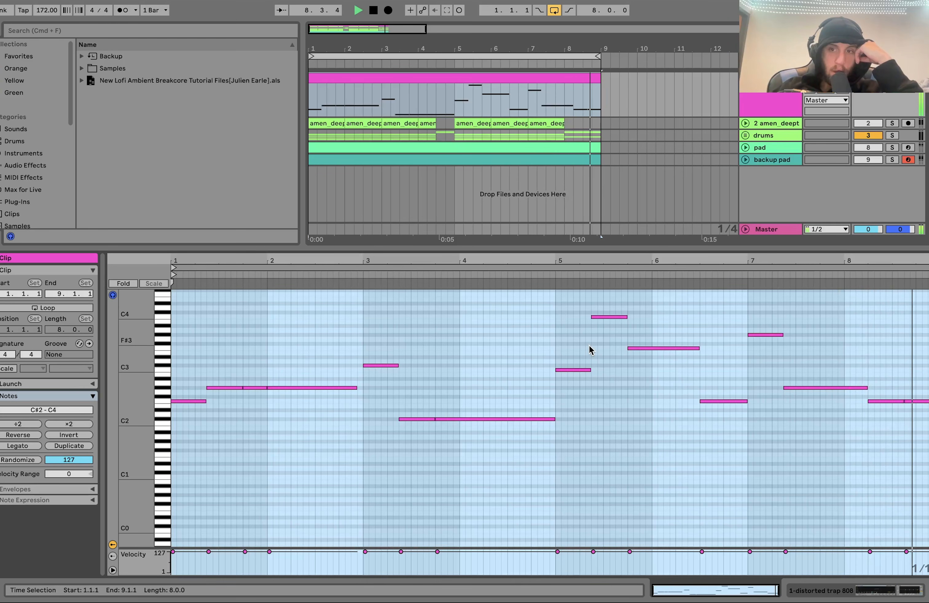
{"action": "key", "text": "space"}
{"action": "left_click_drag", "start_coordinate": [124, 386], "coordinate": [142, 388]}
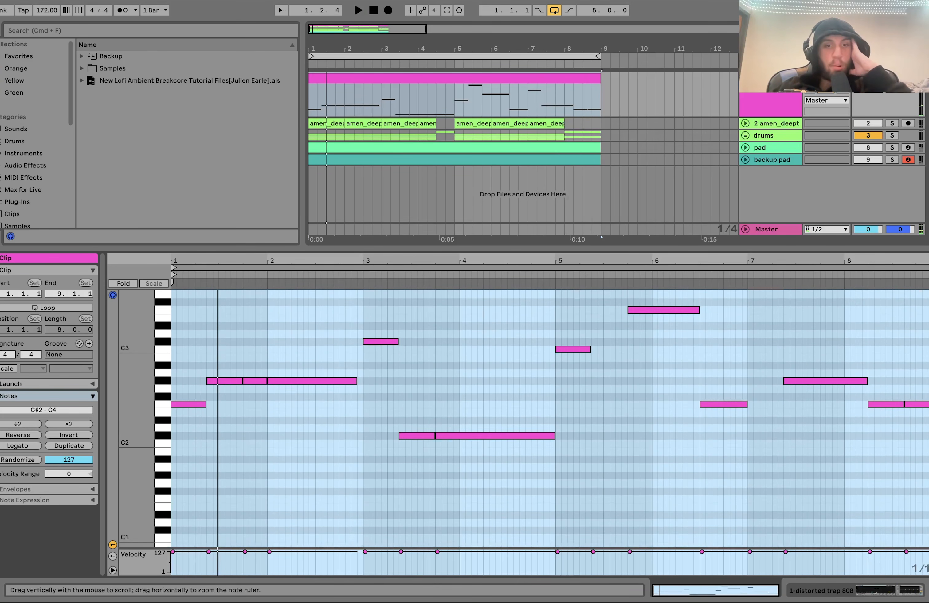
{"action": "left_click", "coordinate": [197, 404]}
{"action": "left_click", "coordinate": [429, 436]}
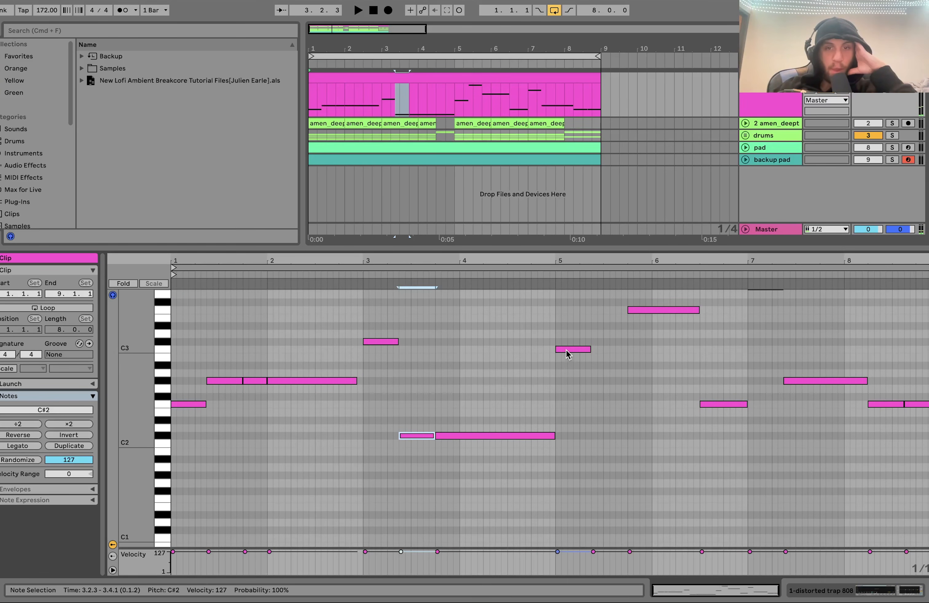
{"action": "left_click", "coordinate": [568, 350]}
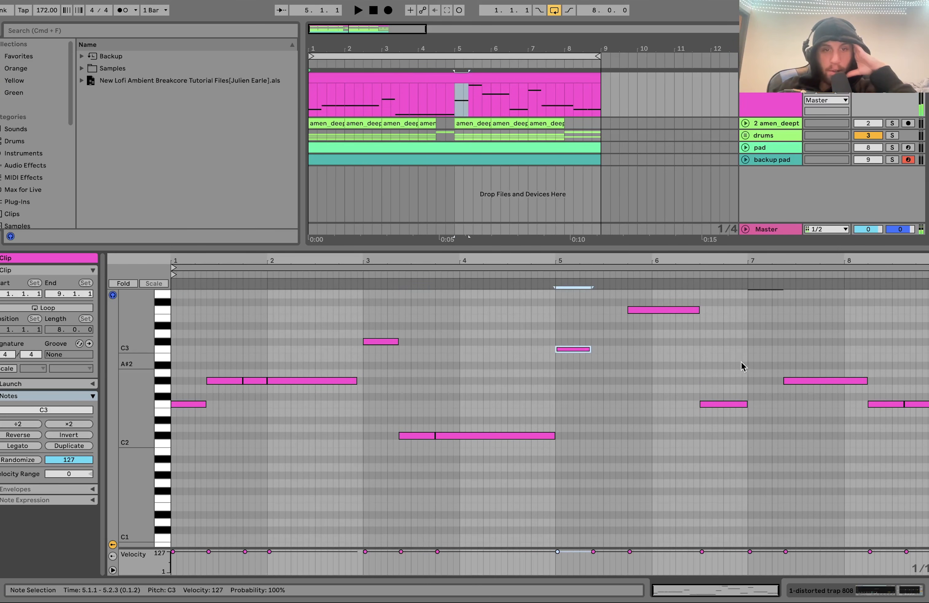
{"action": "left_click", "coordinate": [796, 380]}
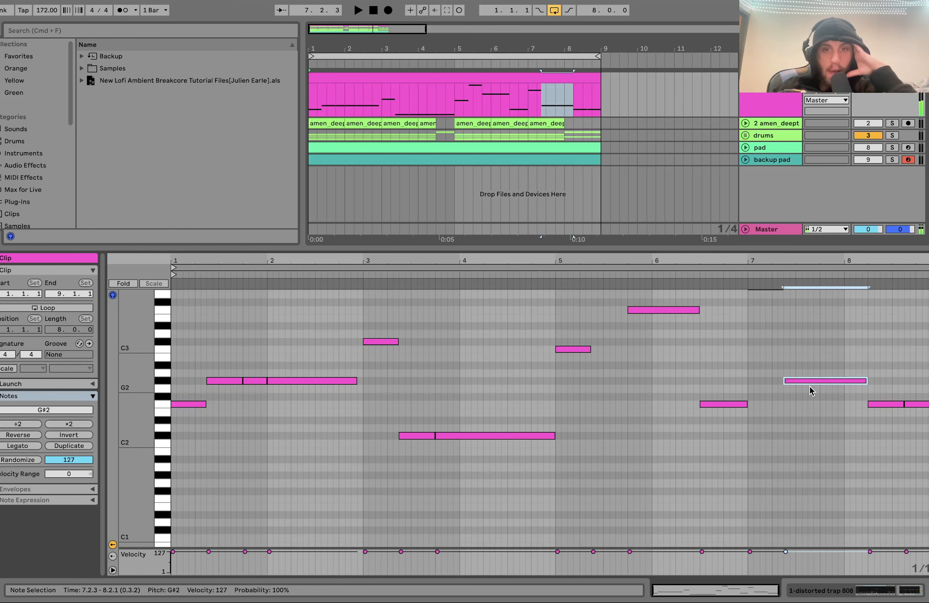
{"action": "scroll", "coordinate": [798, 384], "scroll_direction": "up", "scroll_amount": 5}
{"action": "scroll", "coordinate": [798, 384], "scroll_direction": "down", "scroll_amount": 2}
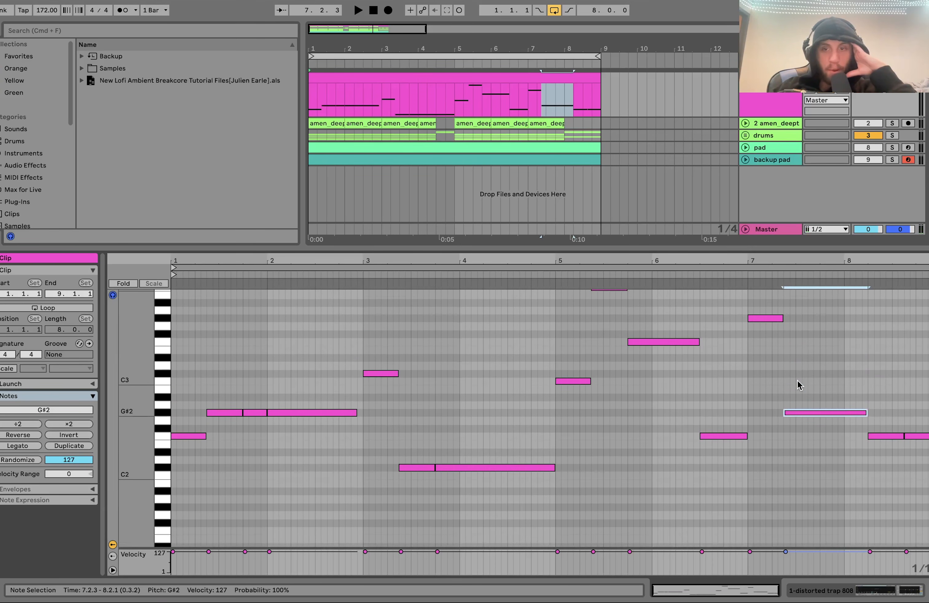
{"action": "left_click", "coordinate": [877, 415]}
{"action": "left_click_drag", "start_coordinate": [877, 416], "coordinate": [928, 482]}
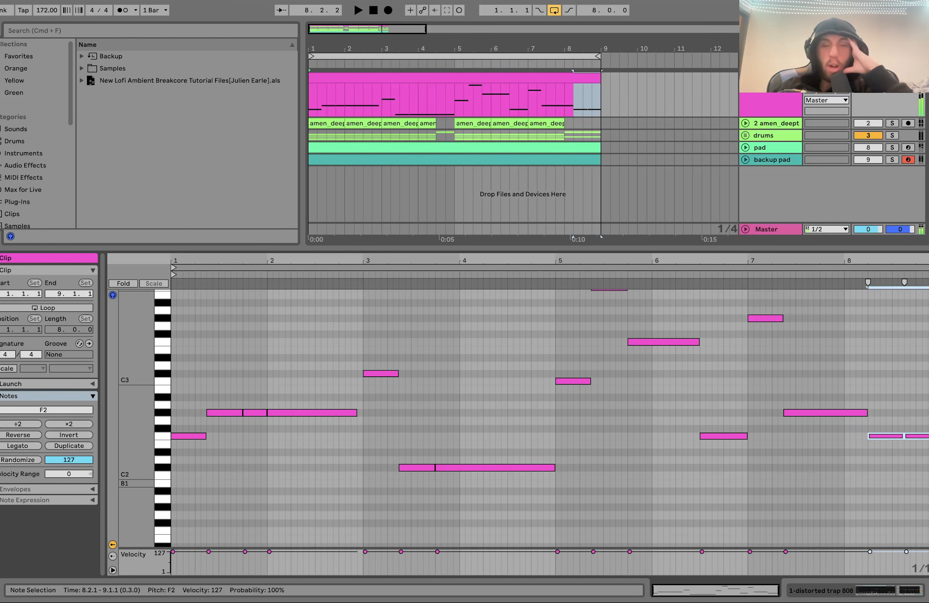
{"action": "left_click", "coordinate": [562, 78]}
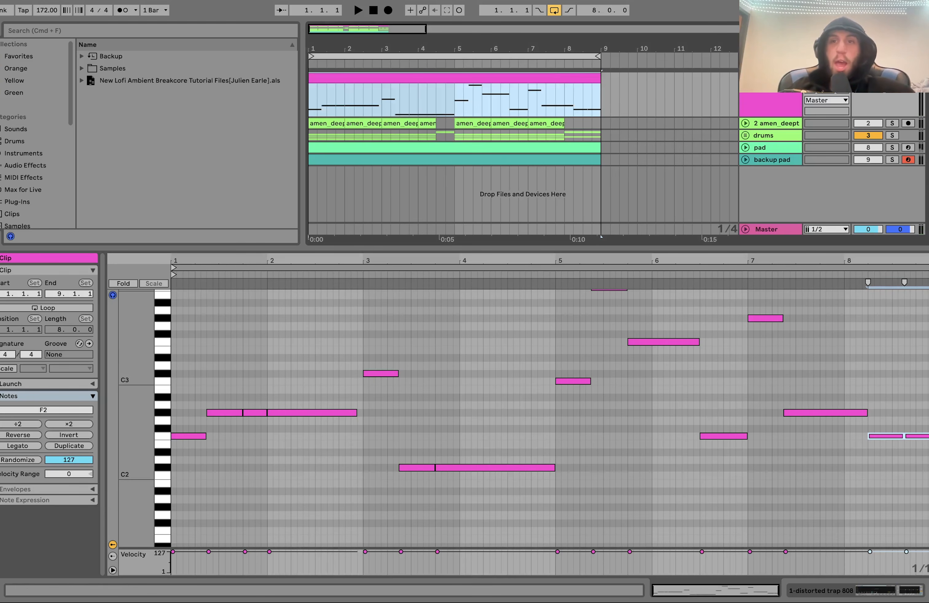
Step: Listen to the 808 bass together with the soloed amen break and drums tracks to compare their rhythms
{"action": "double_click", "coordinate": [796, 85]}
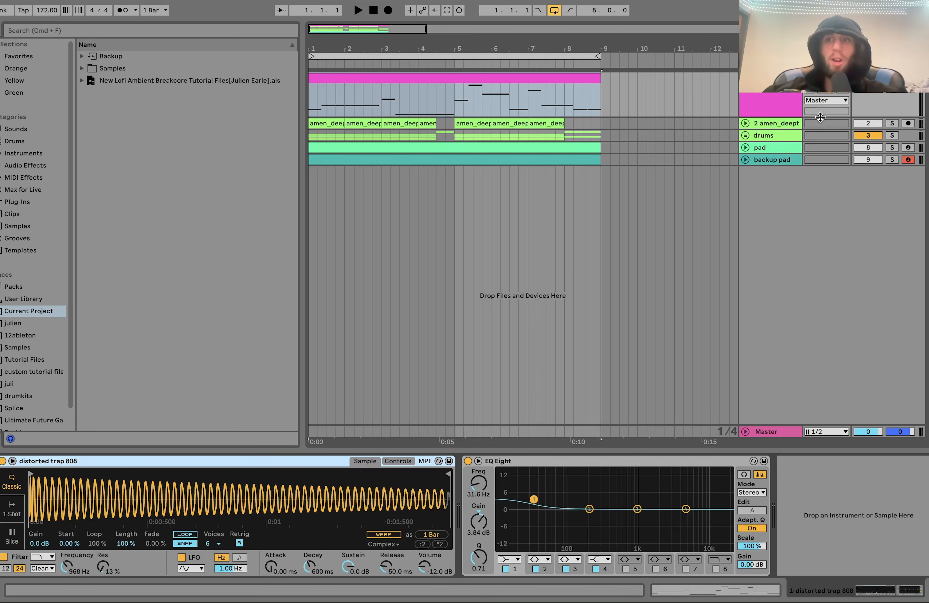
{"action": "left_click", "coordinate": [887, 122]}
{"action": "key", "text": "space"}
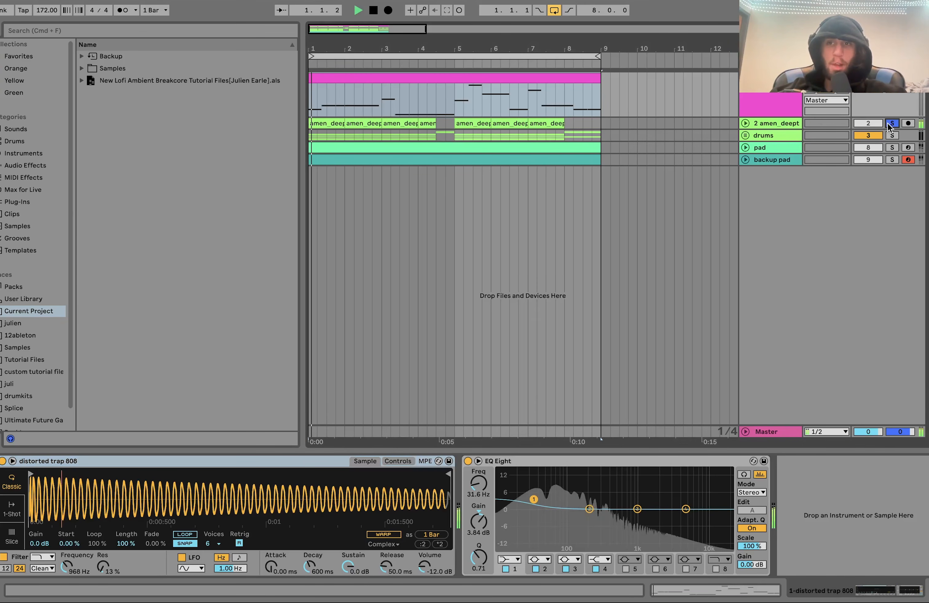
{"action": "left_click", "coordinate": [890, 137]}
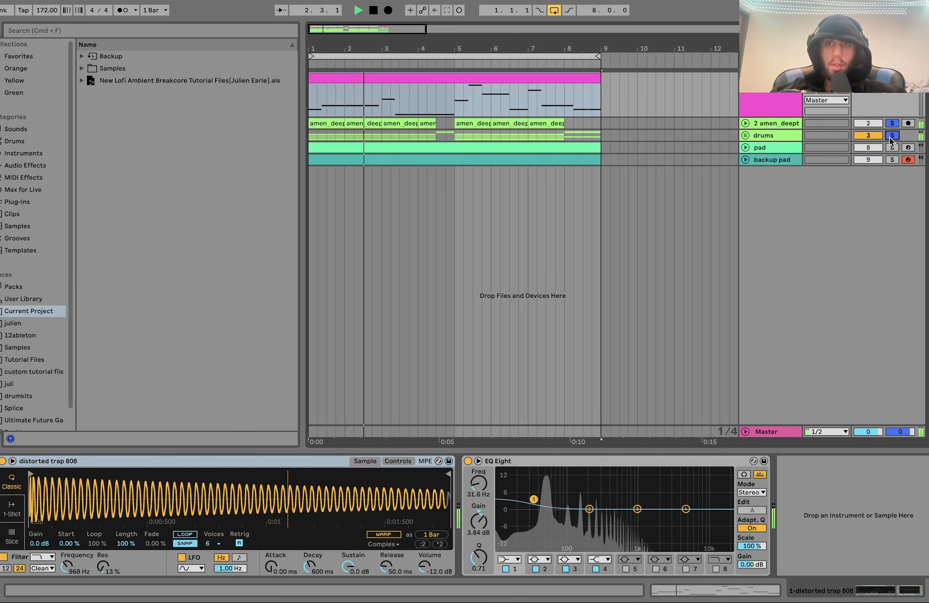
{"action": "key", "text": "space"}
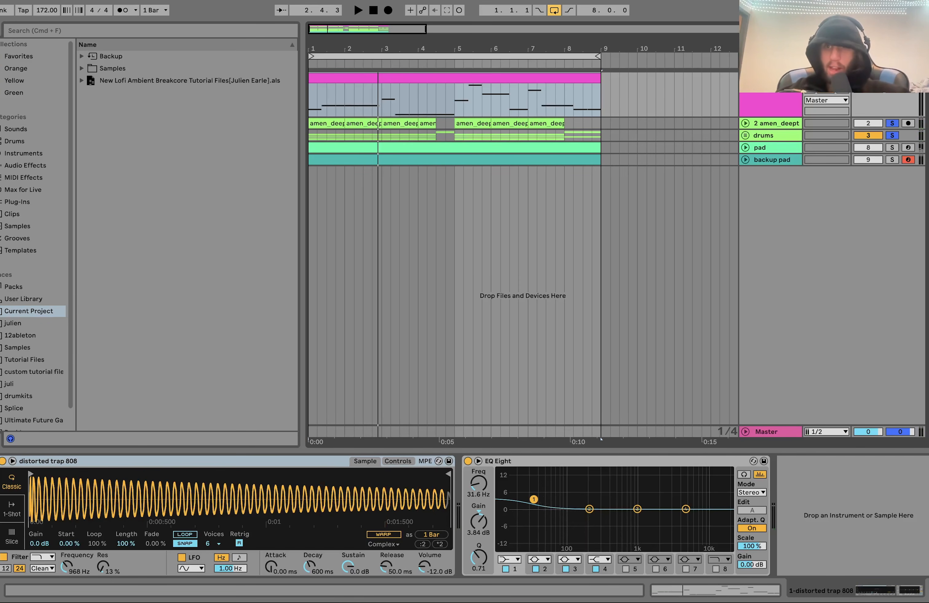
{"action": "key", "text": "space"}
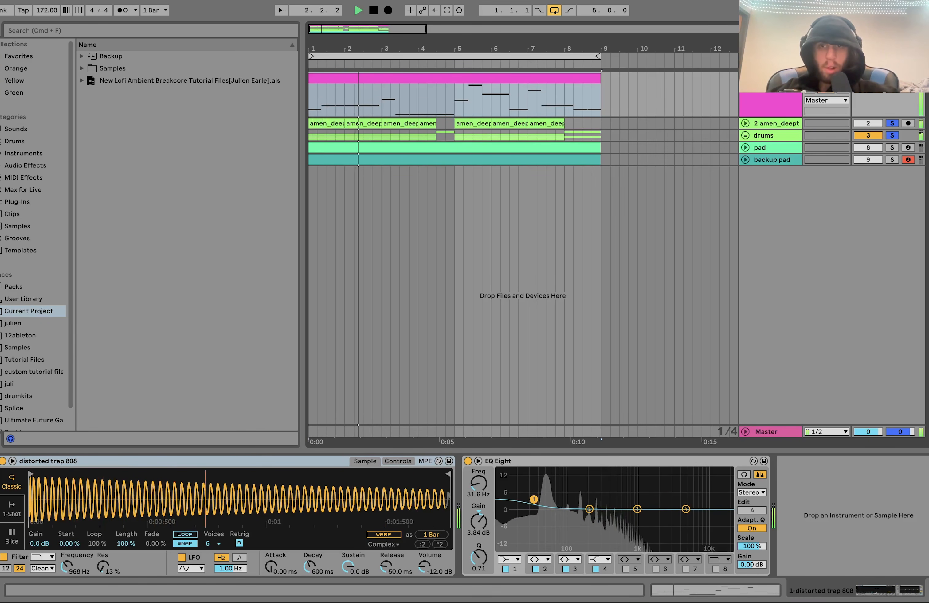
{"action": "key", "text": "space"}
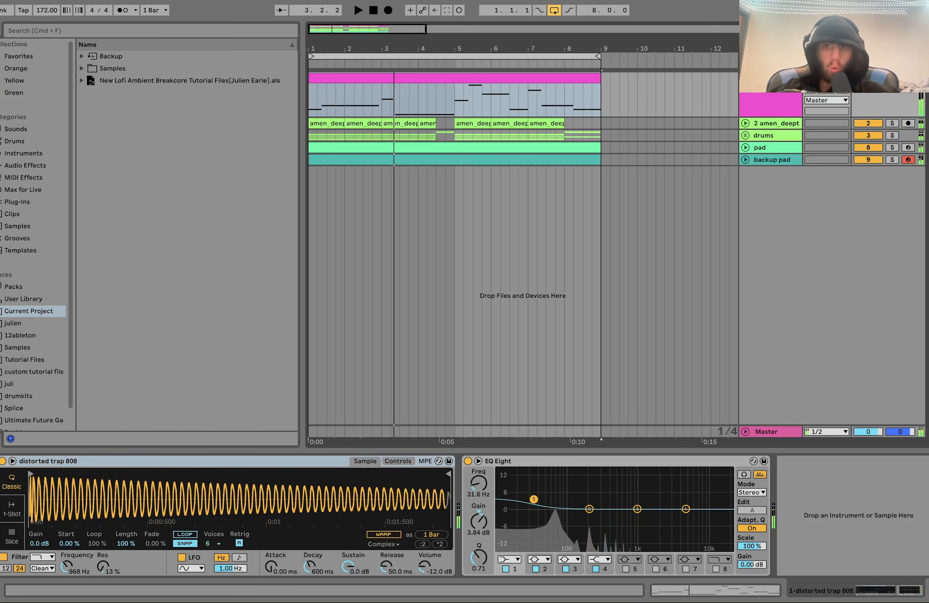
{"action": "left_click", "coordinate": [517, 106]}
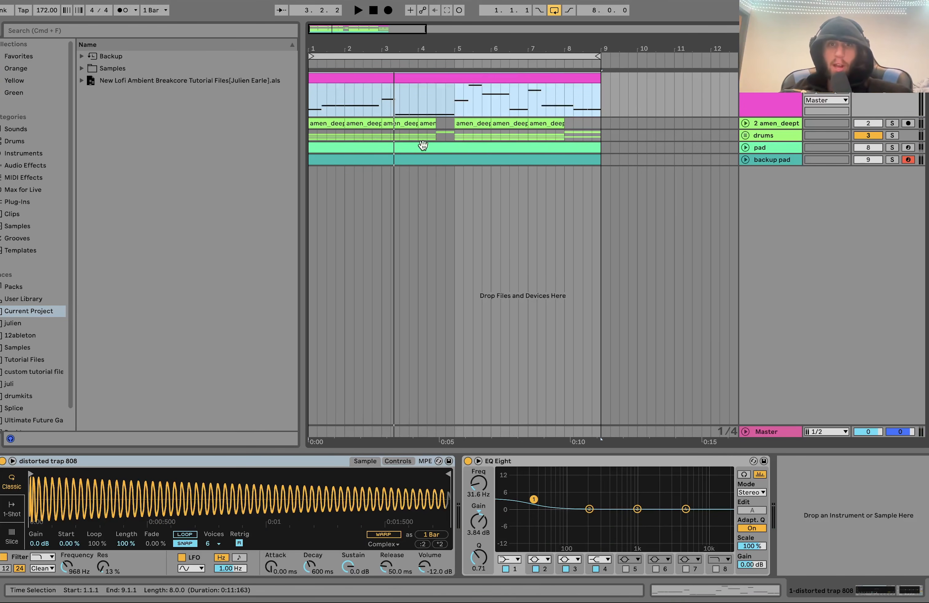
Step: Insert an empty four-bar MIDI clip on the 808 bass track from bar 9 to bar 13
{"action": "double_click", "coordinate": [369, 78]}
{"action": "left_click", "coordinate": [602, 102]}
{"action": "left_click_drag", "start_coordinate": [600, 101], "coordinate": [670, 100]}
{"action": "key", "text": "super+shift+m"}
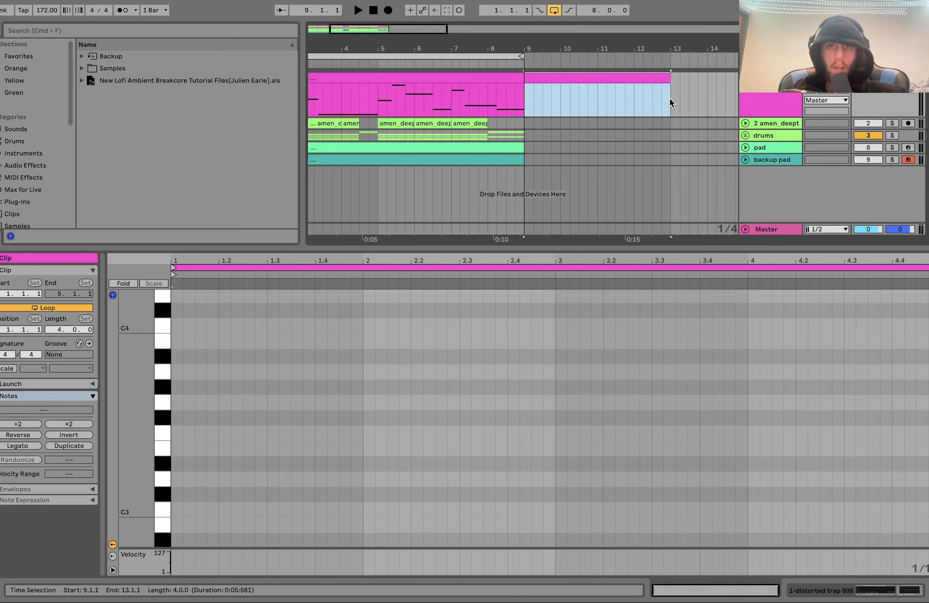
Step: Add an A3 note from 1.1.1 to 1.2.3 in the new clip, duplicate it twice and play the result
{"action": "double_click", "coordinate": [179, 376]}
{"action": "key", "text": "shift+Right"}
{"action": "key", "text": "shift+Right"}
{"action": "key", "text": "shift+Right"}
{"action": "key", "text": "shift+Right"}
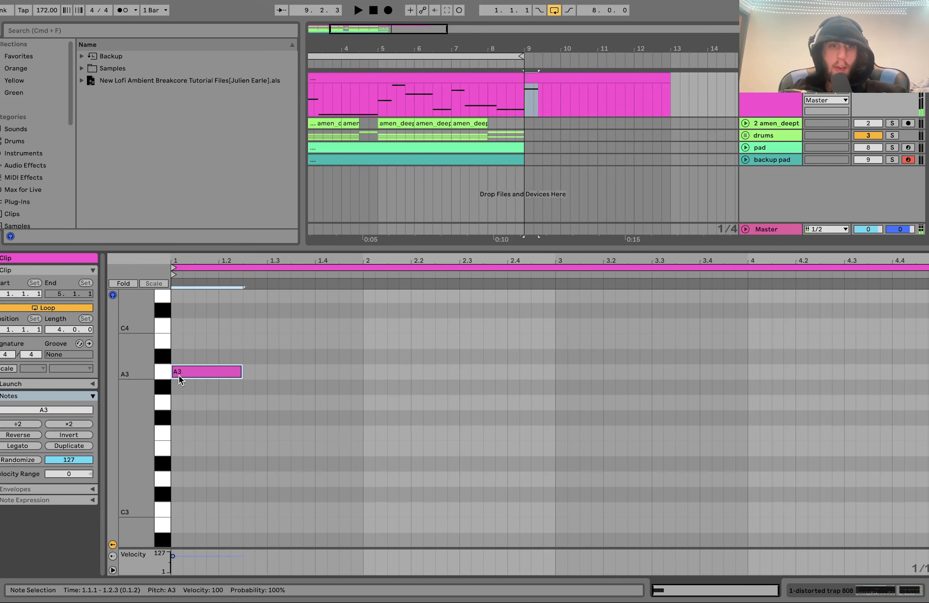
{"action": "key", "text": "super+d"}
{"action": "key", "text": "super+d"}
{"action": "key", "text": "space"}
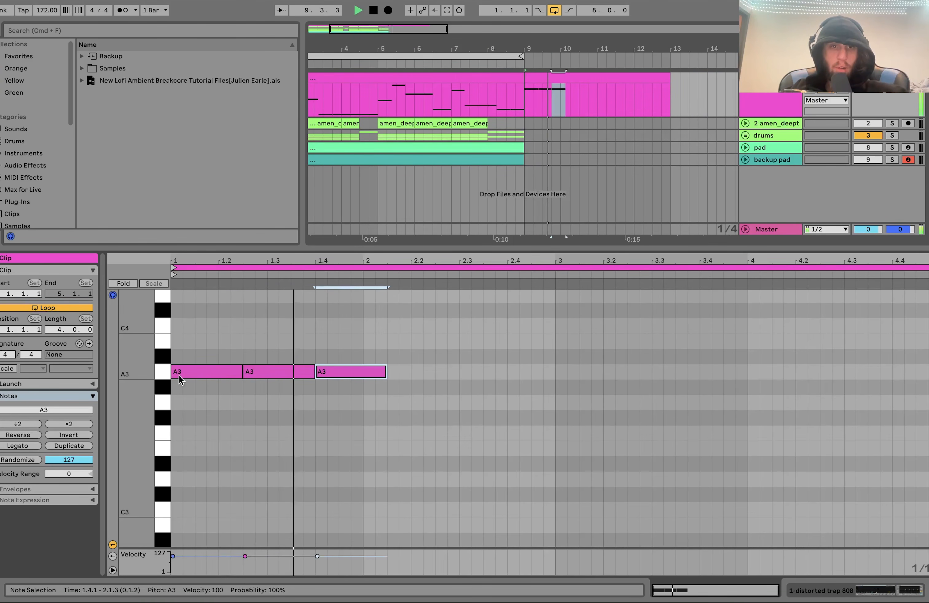
Step: Continue the A3 pattern with two shorter notes from 2.1.1 and a longer note from 2.3.1 to 3.1.1
{"action": "key", "text": "super+d"}
{"action": "key", "text": "shift+Left"}
{"action": "key", "text": "shift+Left"}
{"action": "key", "text": "shift+Left"}
{"action": "key", "text": "shift+Left"}
{"action": "key", "text": "super+d"}
{"action": "key", "text": "super+d"}
{"action": "key", "text": "Right"}
{"action": "key", "text": "Right"}
{"action": "key", "text": "Right"}
{"action": "key", "text": "Right"}
{"action": "key", "text": "shift+Right"}
{"action": "key", "text": "shift+Right"}
{"action": "key", "text": "shift+Right"}
{"action": "key", "text": "shift+Right"}
{"action": "key", "text": "shift+Right"}
{"action": "key", "text": "shift+Right"}
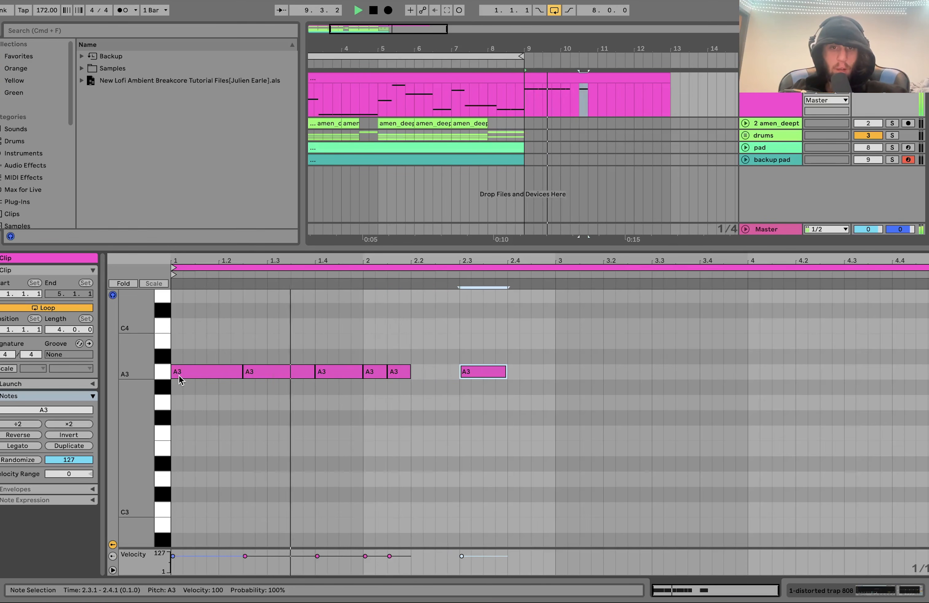
{"action": "key", "text": "space"}
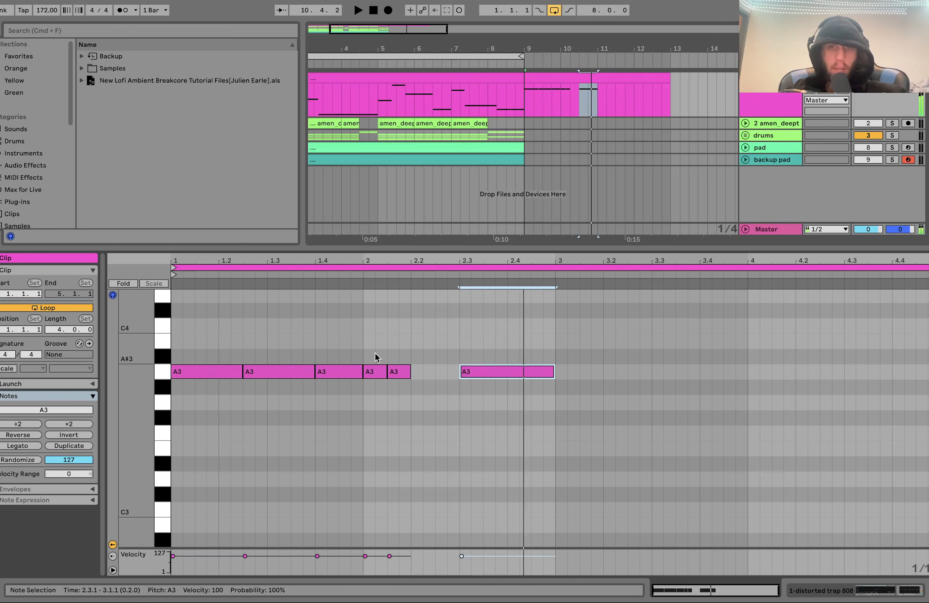
Step: Lengthen the A3 note starting at 2.1.3 until it meets the note at 2.3.1
{"action": "left_click", "coordinate": [387, 353]}
{"action": "left_click", "coordinate": [396, 371]}
{"action": "key", "text": "shift+Right"}
{"action": "key", "text": "shift+Right"}
{"action": "key", "text": "shift+Right"}
{"action": "key", "text": "shift+Right"}
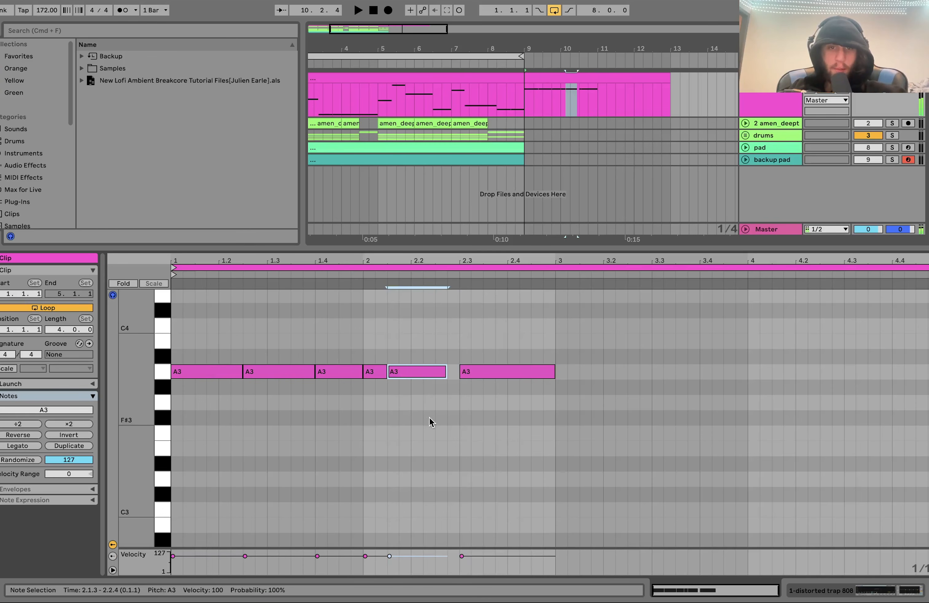
Step: Transpose all notes down an octave to A2, raise the second and third notes to C3 and play the pattern
{"action": "key", "text": "super+a"}
{"action": "key", "text": "shift+Down"}
{"action": "left_click_drag", "start_coordinate": [274, 470], "coordinate": [340, 553]}
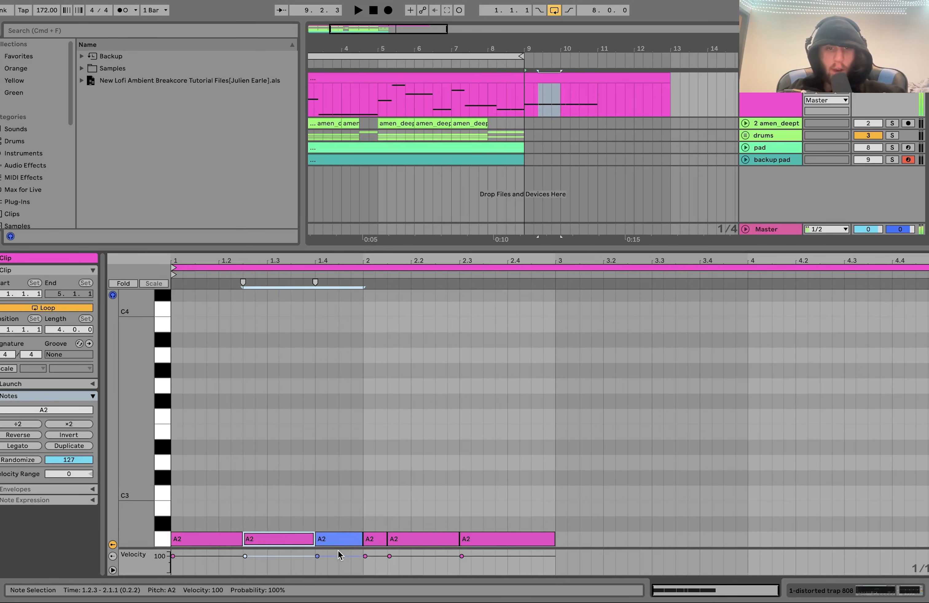
{"action": "key", "text": "Up"}
{"action": "key", "text": "Up"}
{"action": "key", "text": "Up"}
{"action": "key", "text": "space"}
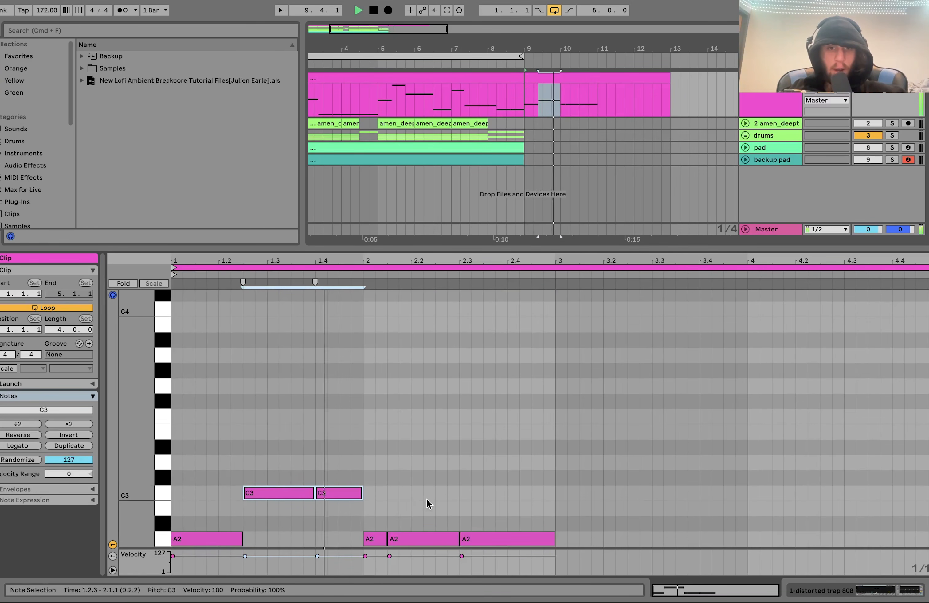
{"action": "key", "text": "space"}
Step: Delete all notes of the example pattern and remove its clip between bars 9 and 13
{"action": "key", "text": "super+a"}
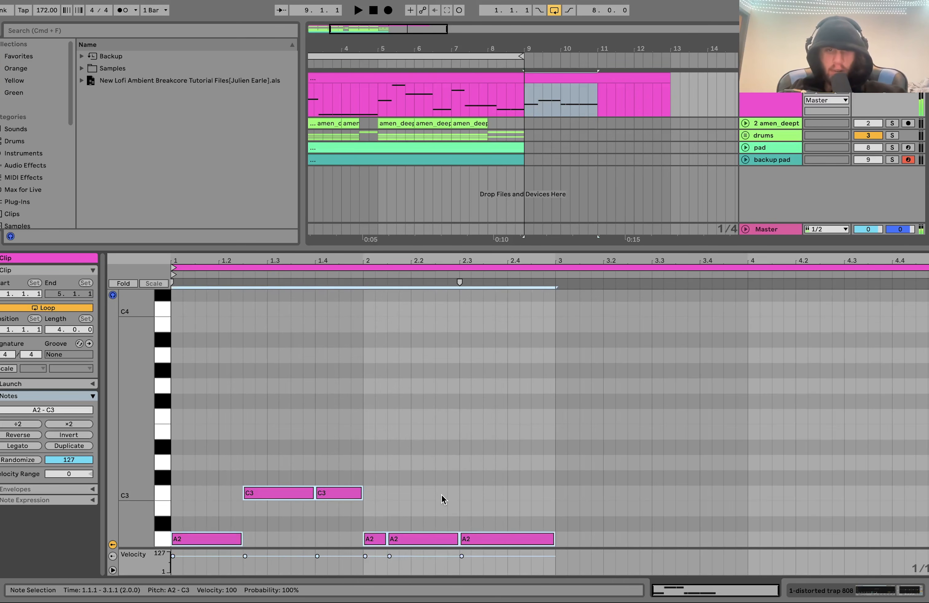
{"action": "key", "text": "Delete"}
{"action": "left_click", "coordinate": [612, 76]}
{"action": "key", "text": "Delete"}
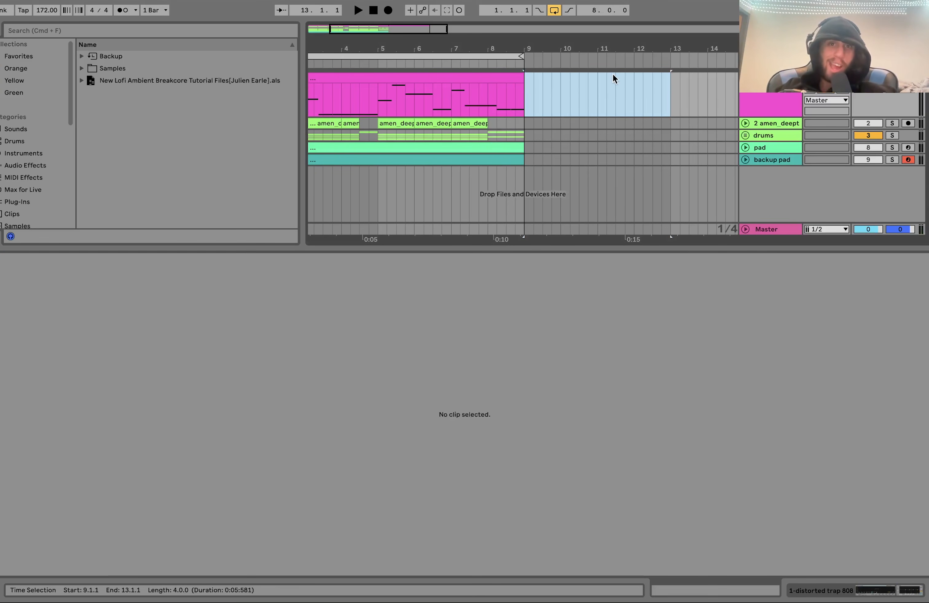
Step: Play the original bass clip and view the filter, LFO and envelope controls of its distorted trap 808 sampler
{"action": "left_click", "coordinate": [499, 77]}
{"action": "left_click", "coordinate": [769, 101]}
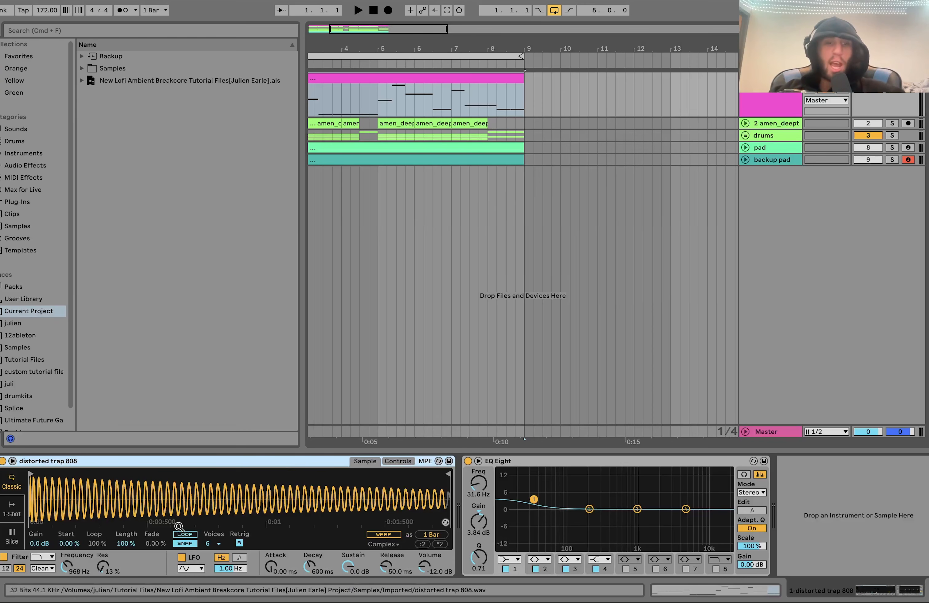
{"action": "key", "text": "space"}
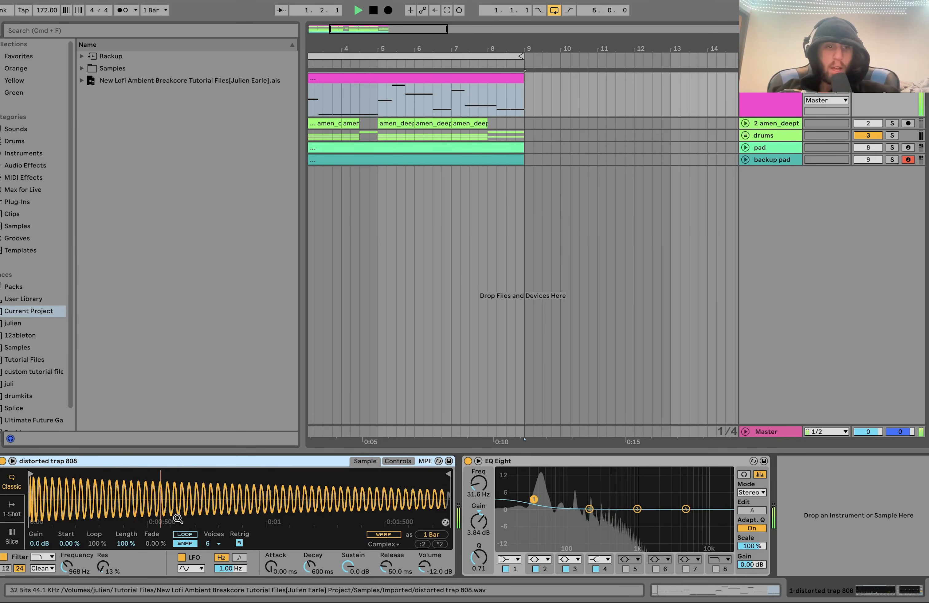
{"action": "left_click", "coordinate": [397, 461]}
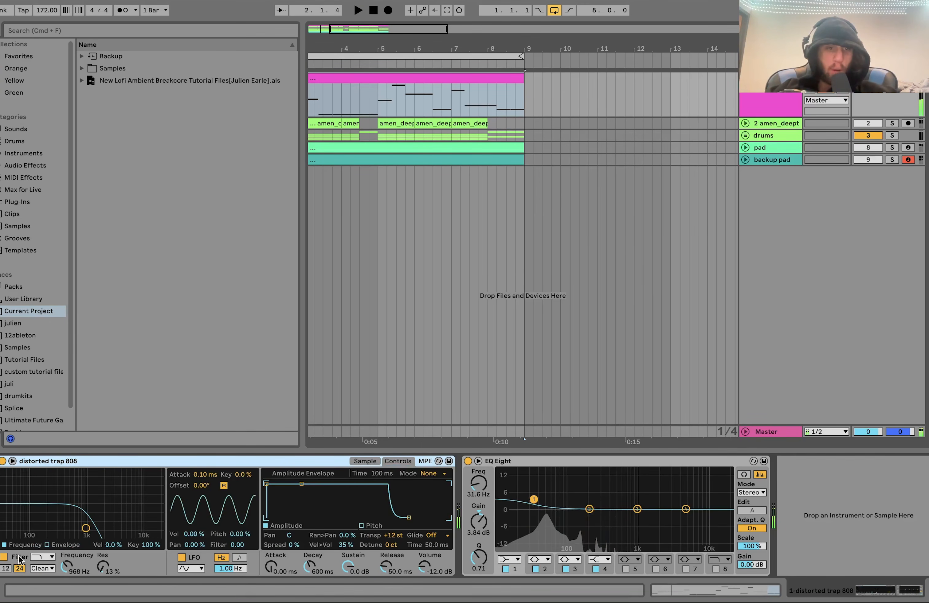
Step: Locate distorted trap 808.wav in the project's imported samples from its sampler, and return to the sampler's controls
{"action": "left_click", "coordinate": [357, 461]}
{"action": "right_click", "coordinate": [358, 474]}
{"action": "left_click", "coordinate": [384, 492]}
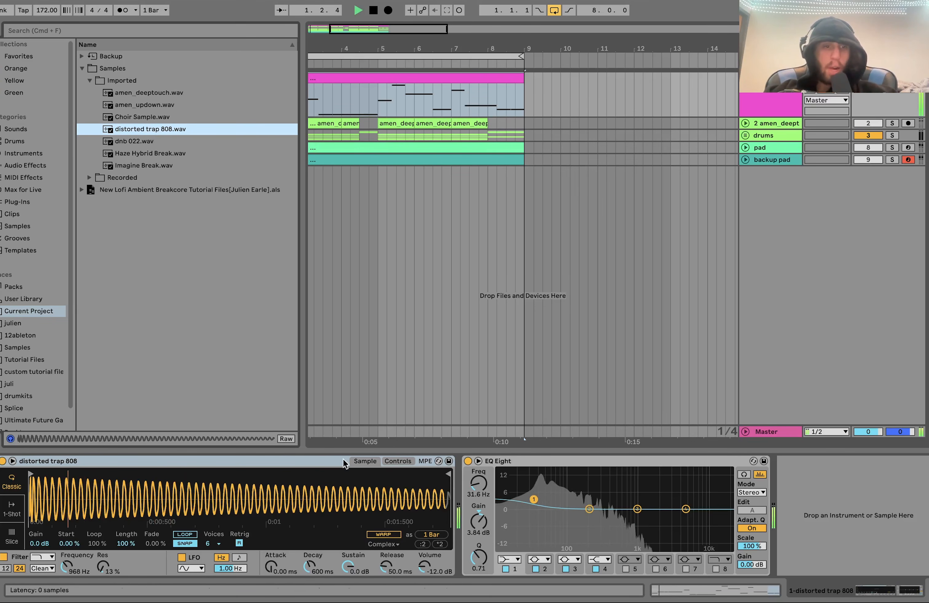
{"action": "left_click", "coordinate": [406, 462]}
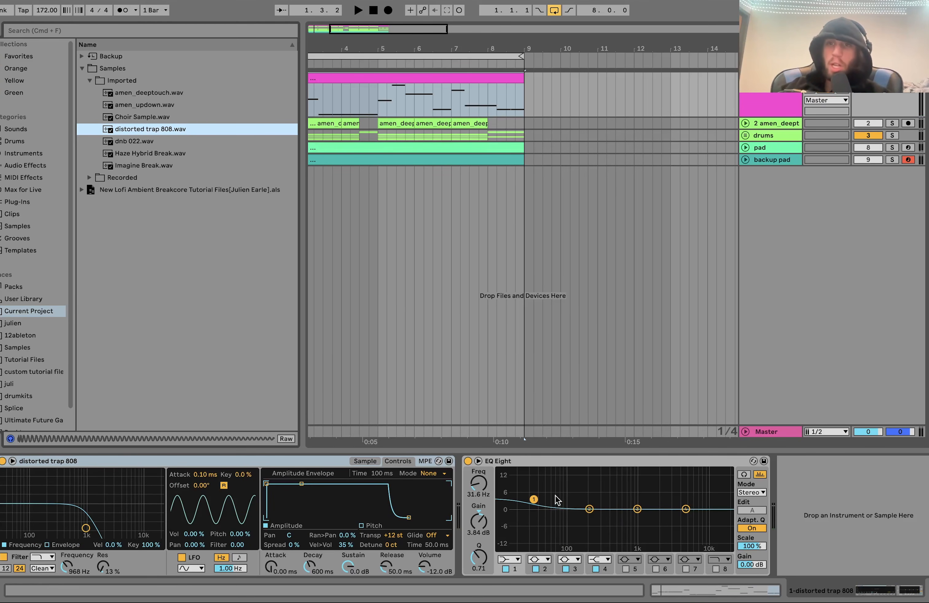
Step: Undo the solo on the 808 bass track and select that track
{"action": "key", "text": "super+z"}
{"action": "key", "text": "super+z"}
{"action": "key", "text": "super+z"}
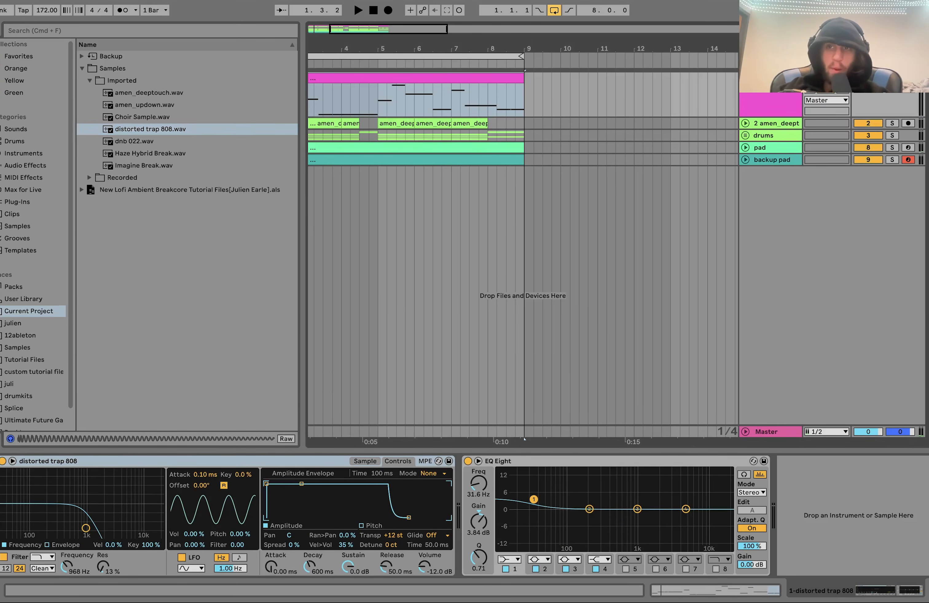
{"action": "left_click", "coordinate": [785, 96]}
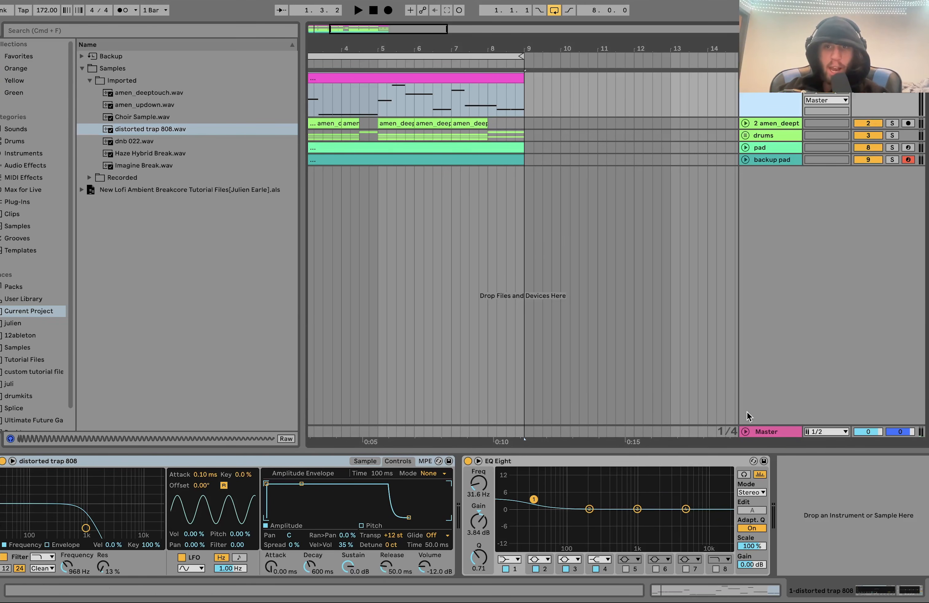
Step: Play the full loop briefly while viewing the EQ Eight spectrum of the 808 bass track
{"action": "left_click", "coordinate": [760, 432]}
{"action": "left_click", "coordinate": [752, 103]}
{"action": "key", "text": "space"}
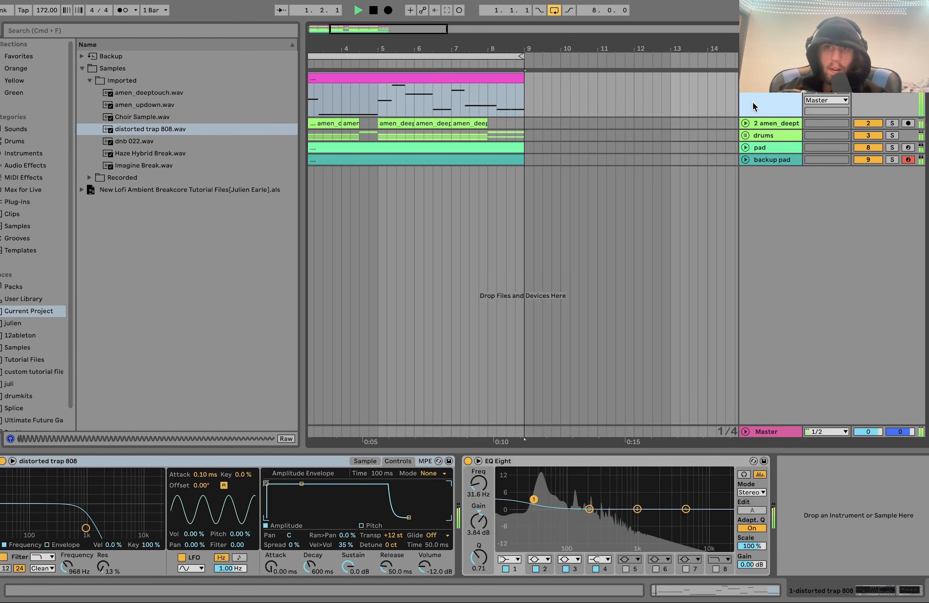
{"action": "key", "text": "space"}
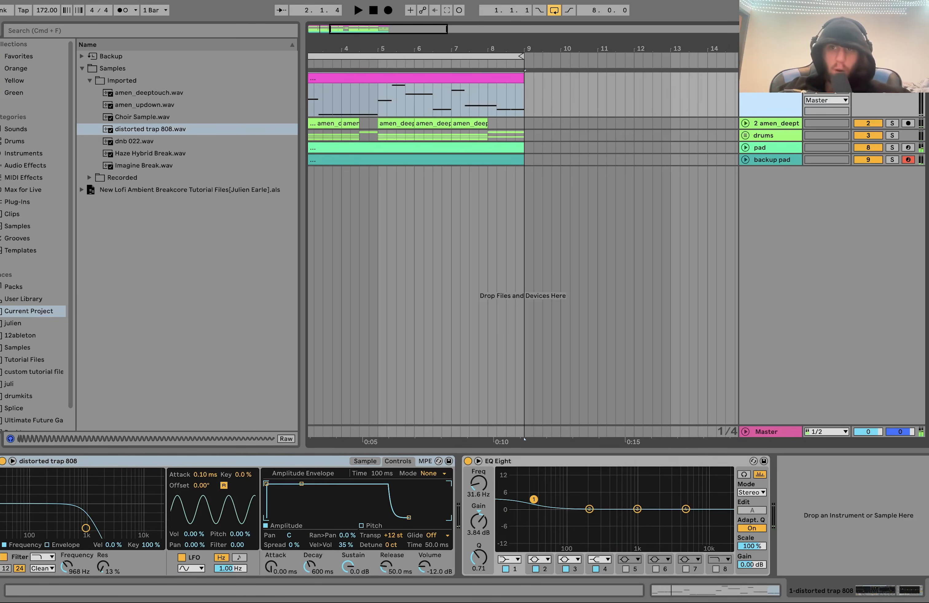
Step: Solo the 808 bass, amen_deeptouch and drums together, play them and view the Limiter on the master track
{"action": "left_click", "coordinate": [892, 79]}
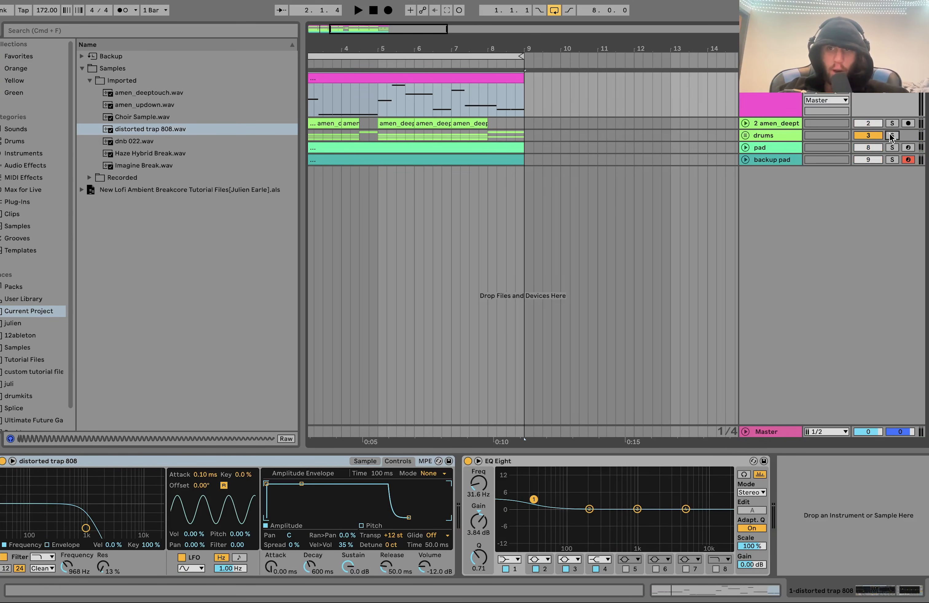
{"action": "left_click", "coordinate": [792, 103]}
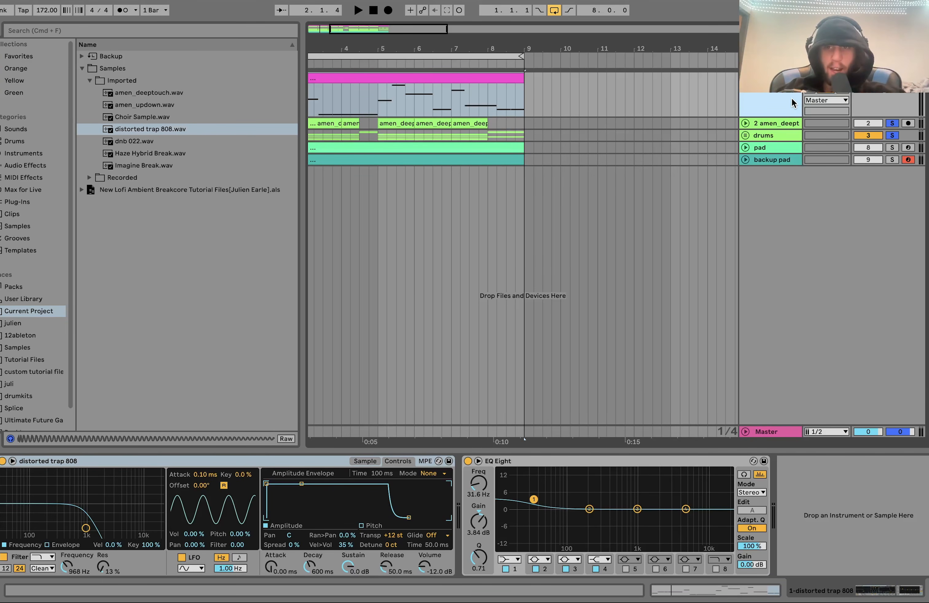
{"action": "key", "text": "space"}
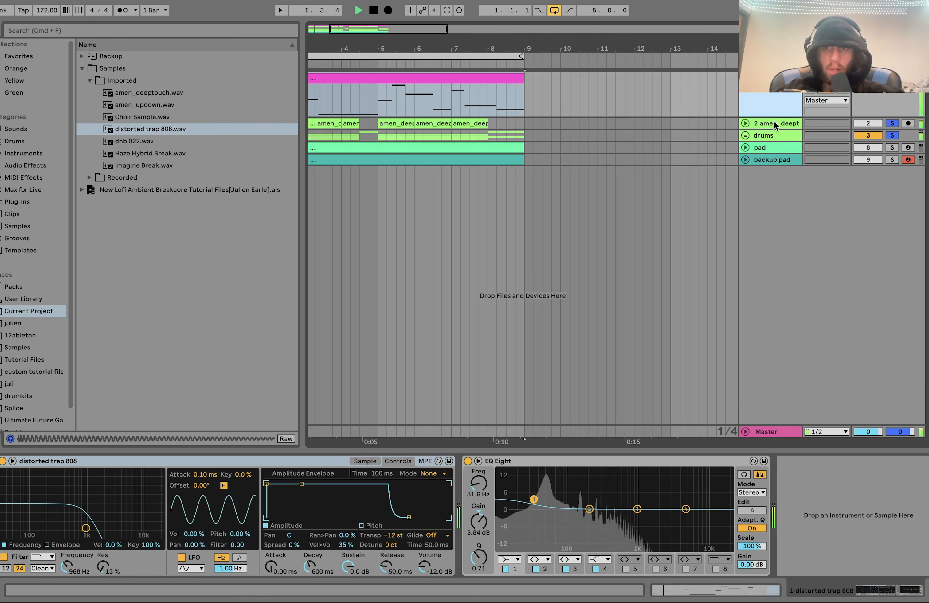
{"action": "left_click", "coordinate": [785, 435]}
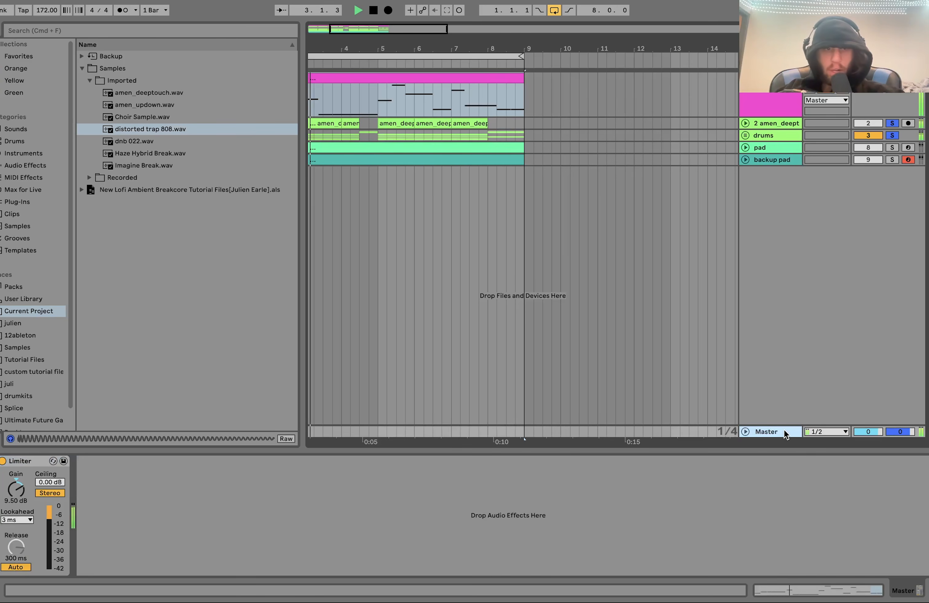
{"action": "key", "text": "space"}
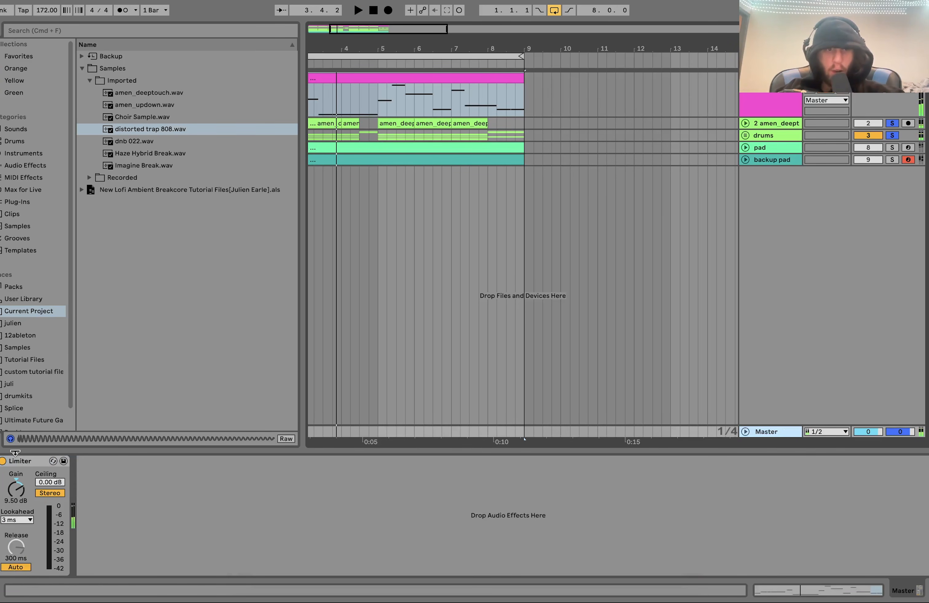
Step: Play the soloed tracks with the master's Limiter turned off, and turn the Limiter back on
{"action": "left_click", "coordinate": [2, 461]}
{"action": "key", "text": "space"}
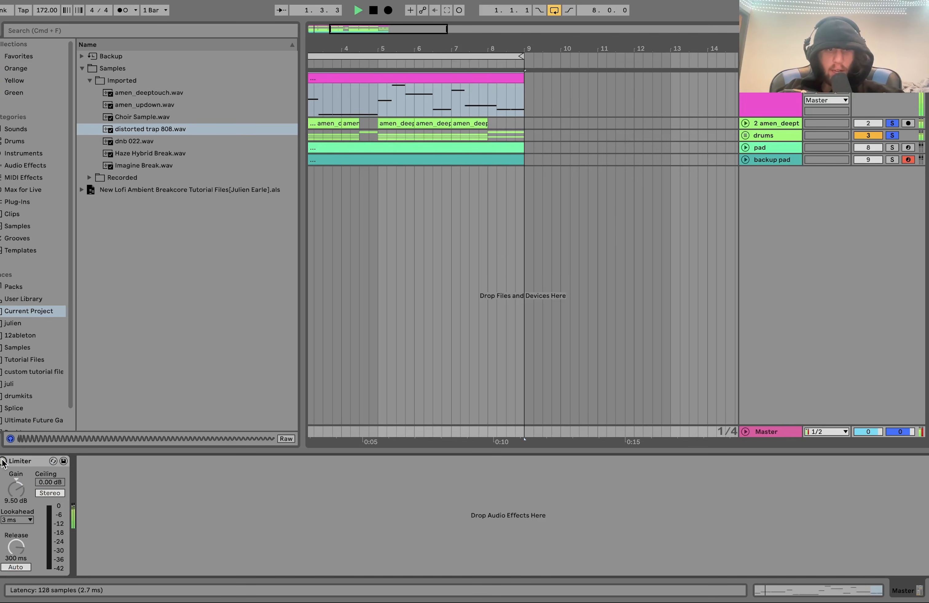
{"action": "left_click", "coordinate": [3, 461]}
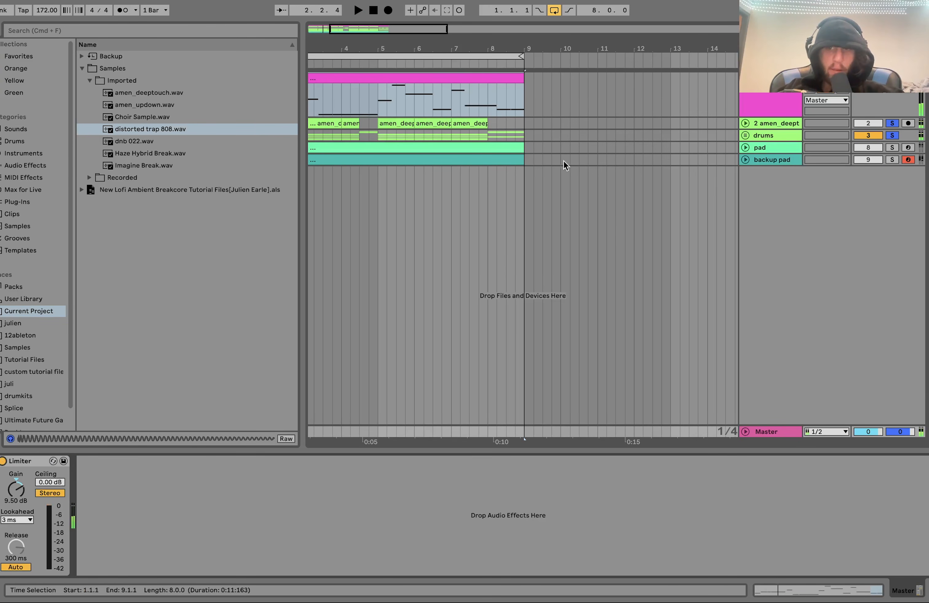
Step: Play the soloed tracks, clear the solos on amen_deeptouch and drums, and leave only the 808 bass soloed
{"action": "left_click", "coordinate": [769, 114]}
{"action": "key", "text": "space"}
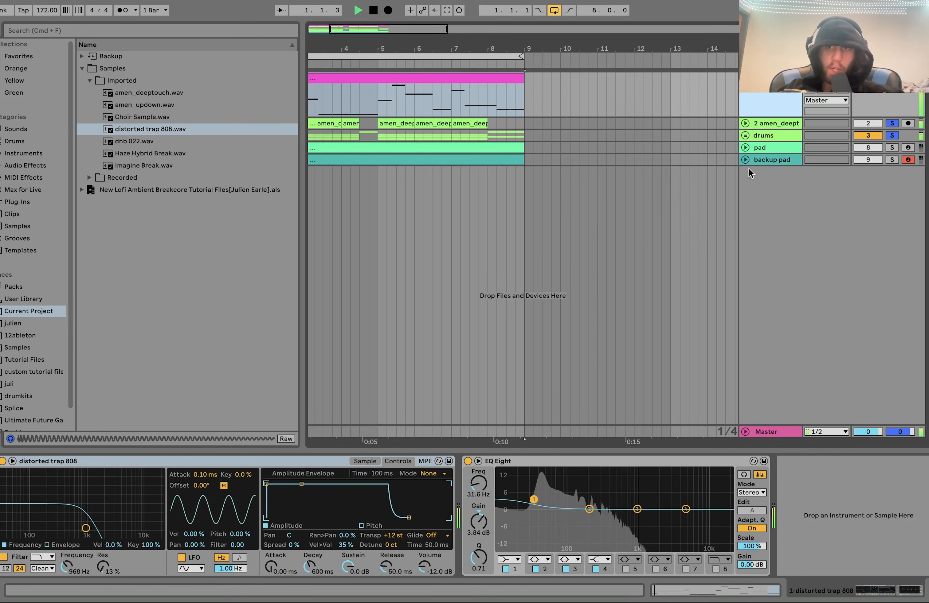
{"action": "left_click", "coordinate": [892, 123]}
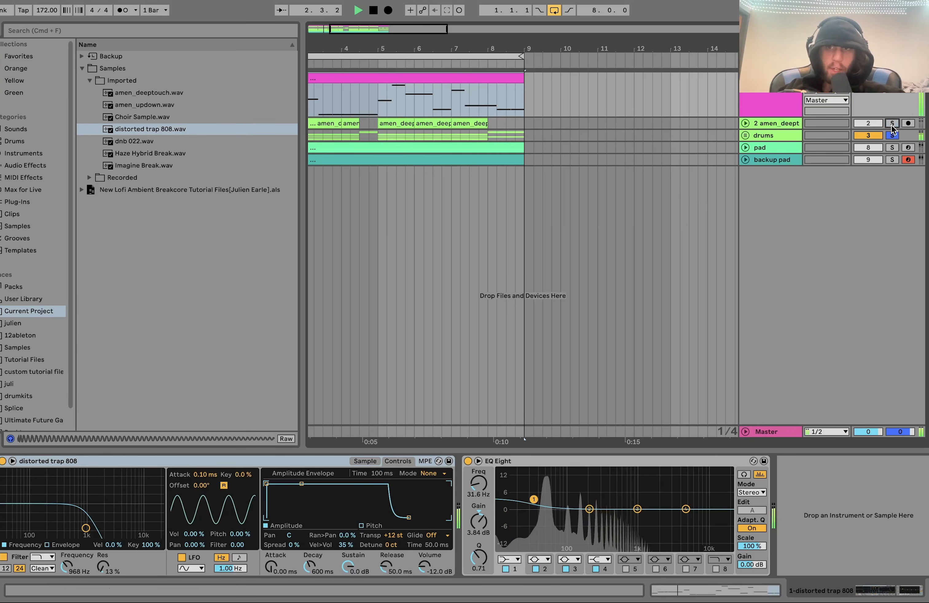
{"action": "left_click", "coordinate": [892, 135]}
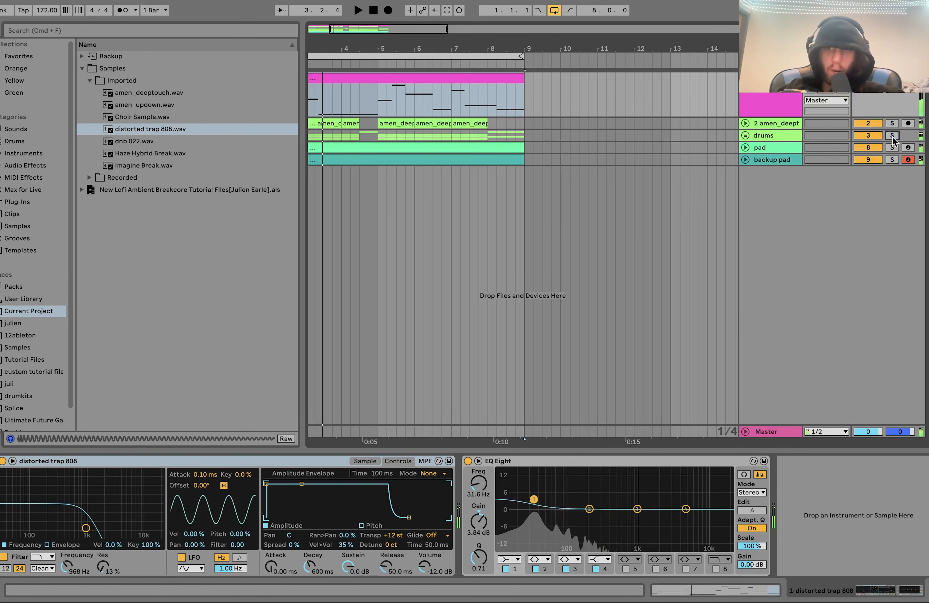
{"action": "left_click", "coordinate": [892, 79]}
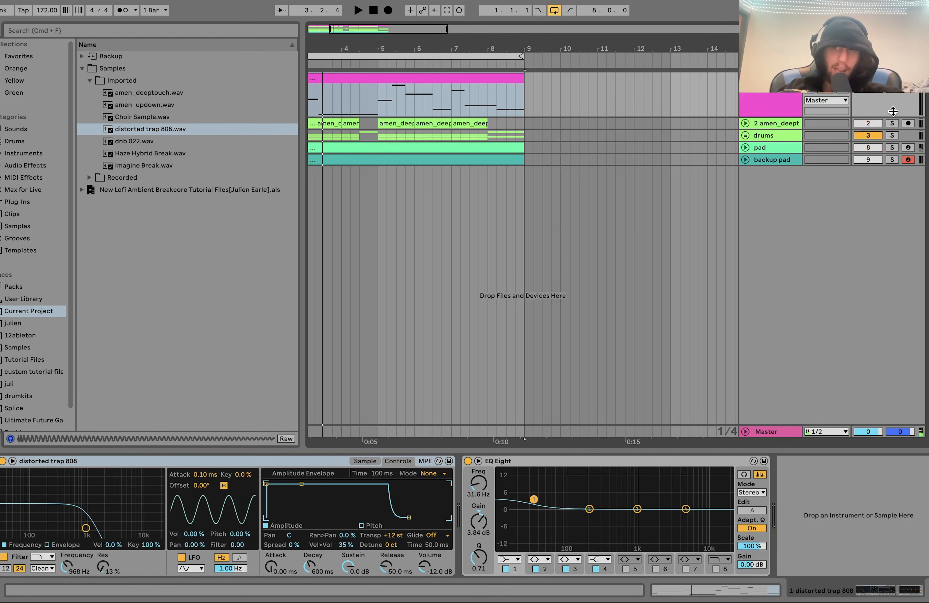
Step: Expand the amen_deeptouch track, solo it and play its break through the EQ Eight
{"action": "left_click", "coordinate": [745, 123]}
{"action": "left_click", "coordinate": [771, 130]}
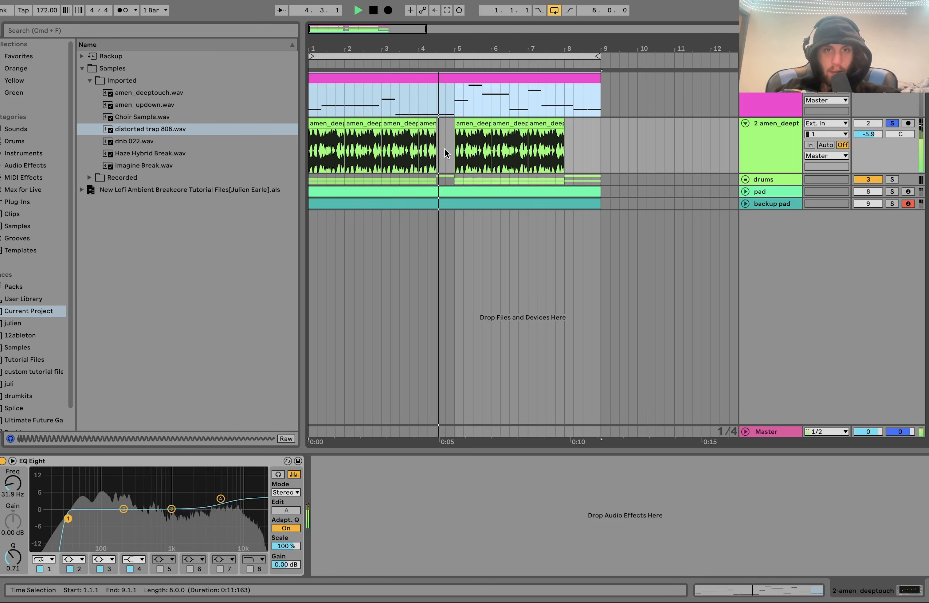
{"action": "key", "text": "space"}
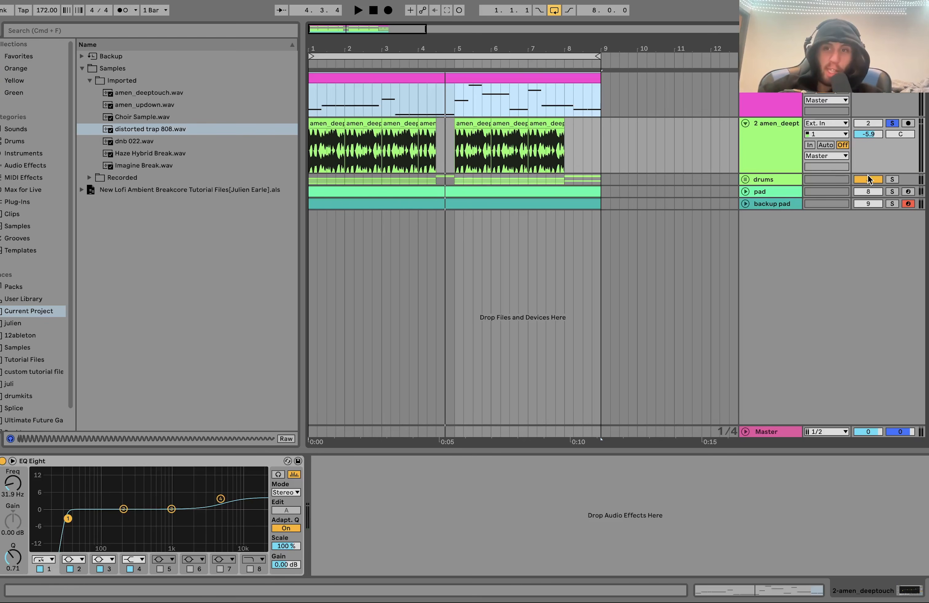
Step: Compare the drums group with the amen_deeptouch break by playing them, and select the amen_deeptouch track
{"action": "left_click", "coordinate": [892, 180]}
{"action": "key", "text": "space"}
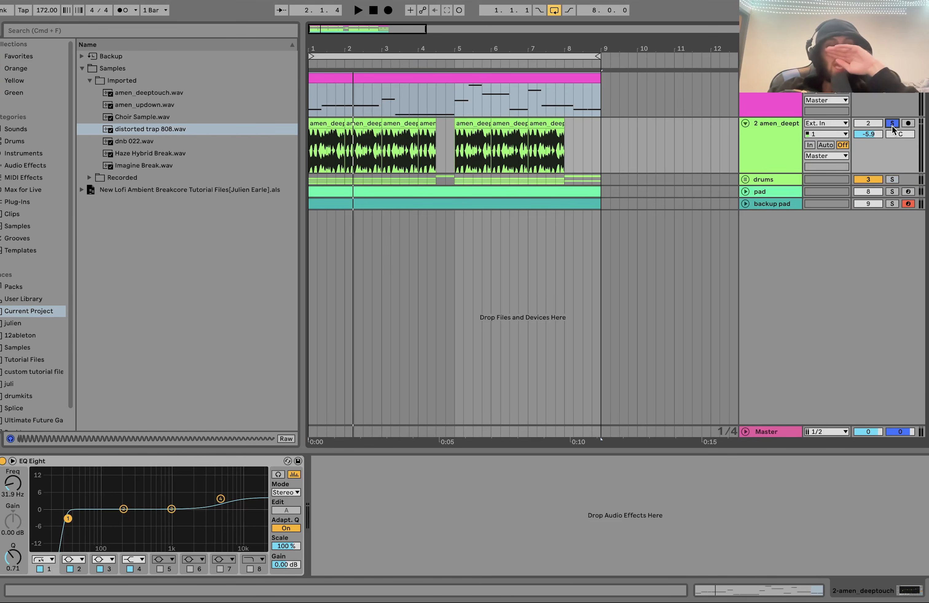
{"action": "key", "text": "space"}
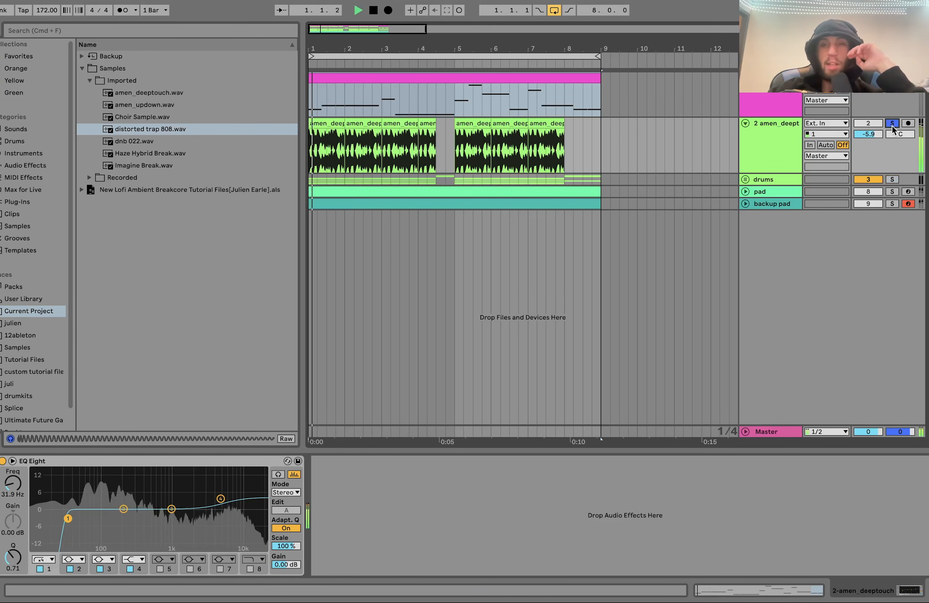
{"action": "left_click", "coordinate": [777, 160]}
{"action": "key", "text": "space"}
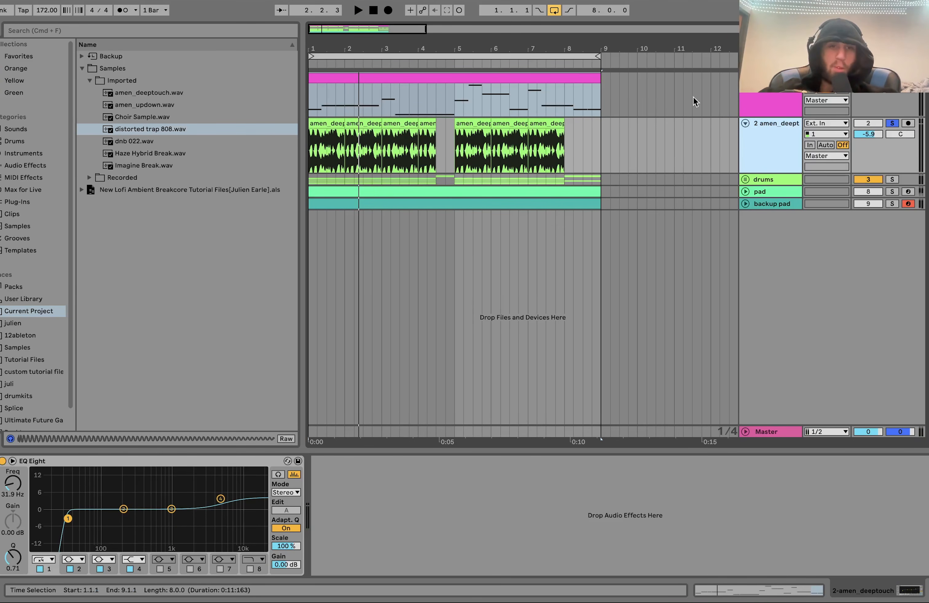
Step: Inspect the waveform of the first amen_deeptouch clip and locate amen_deeptouch.wav in the project's imported samples
{"action": "double_click", "coordinate": [346, 136]}
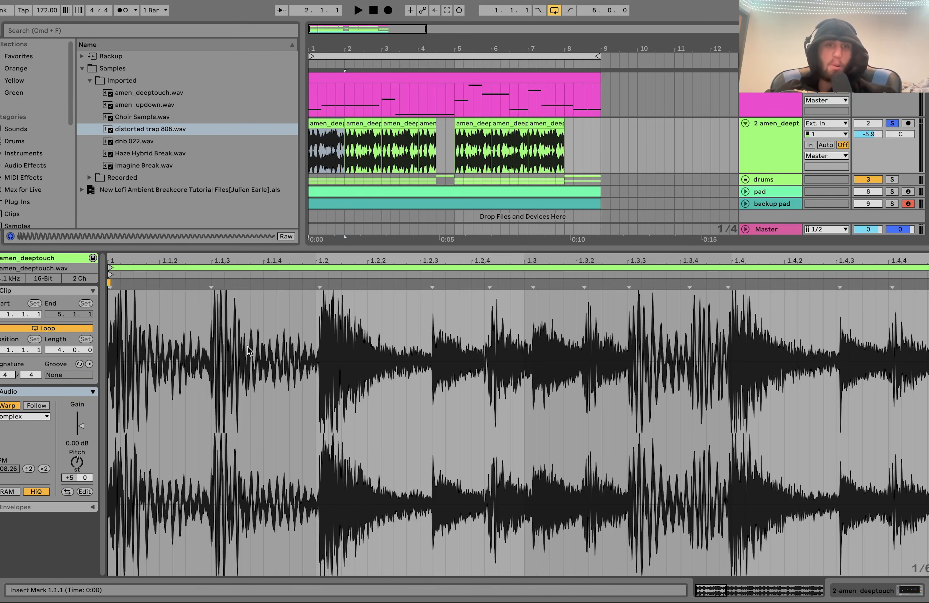
{"action": "double_click", "coordinate": [766, 150]}
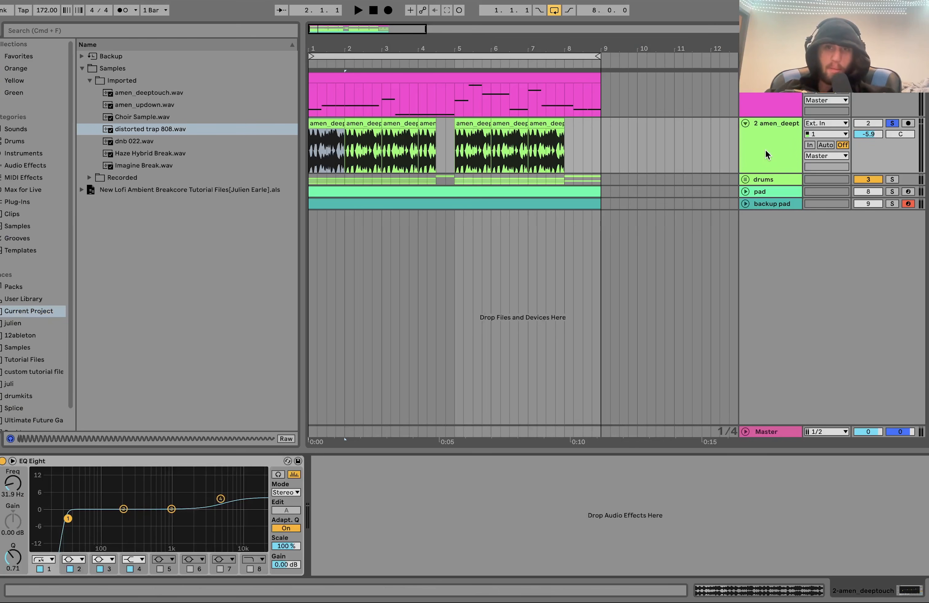
{"action": "left_click", "coordinate": [146, 94]}
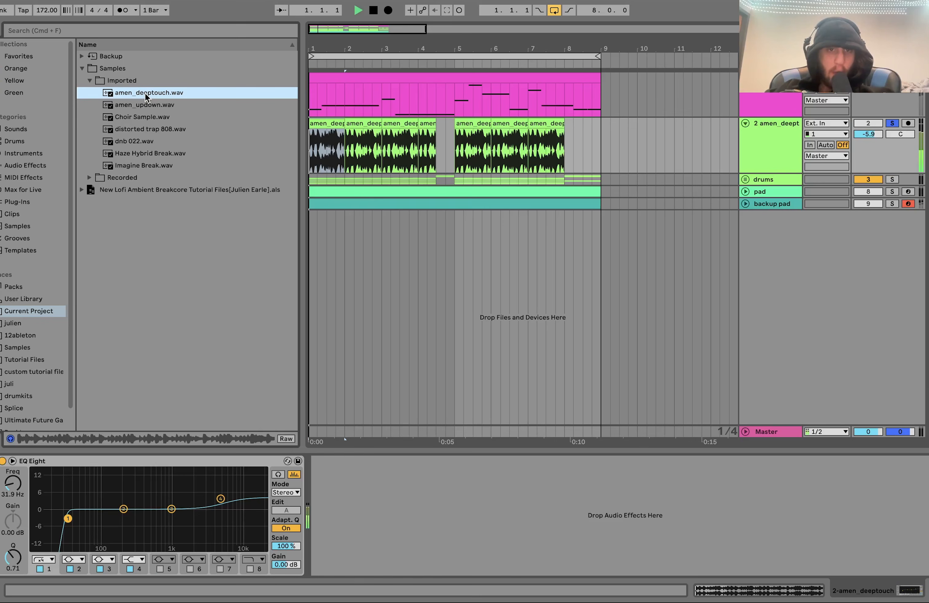
{"action": "key", "text": "space"}
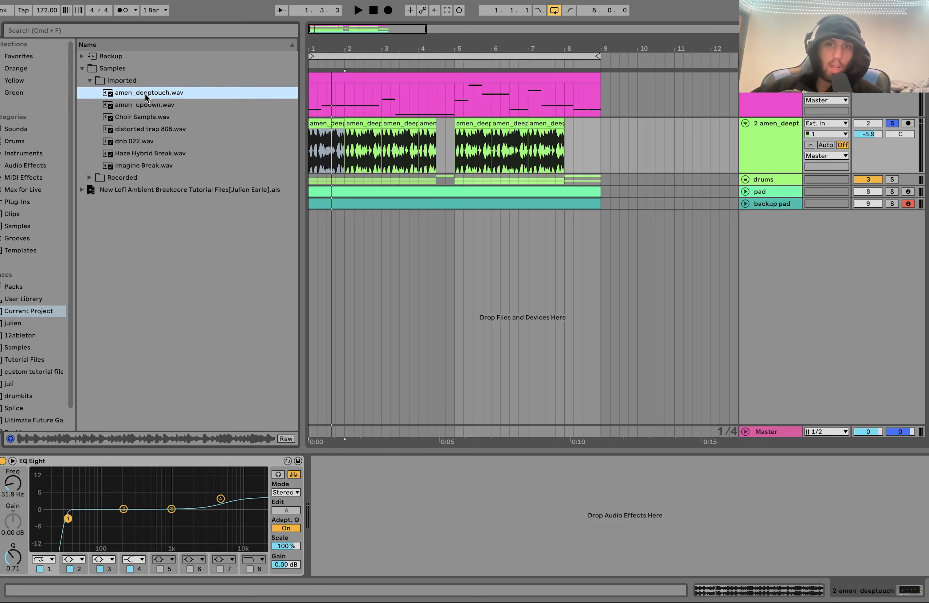
Step: Play amen_deeptouch while viewing its EQ Eight, and play it again with the drums group soloed alongside
{"action": "left_click", "coordinate": [769, 164]}
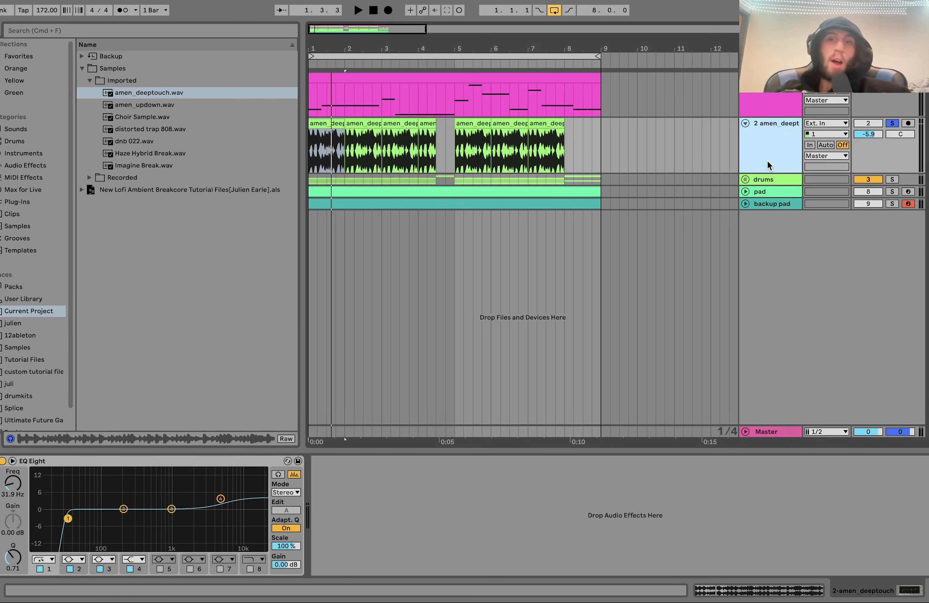
{"action": "key", "text": "space"}
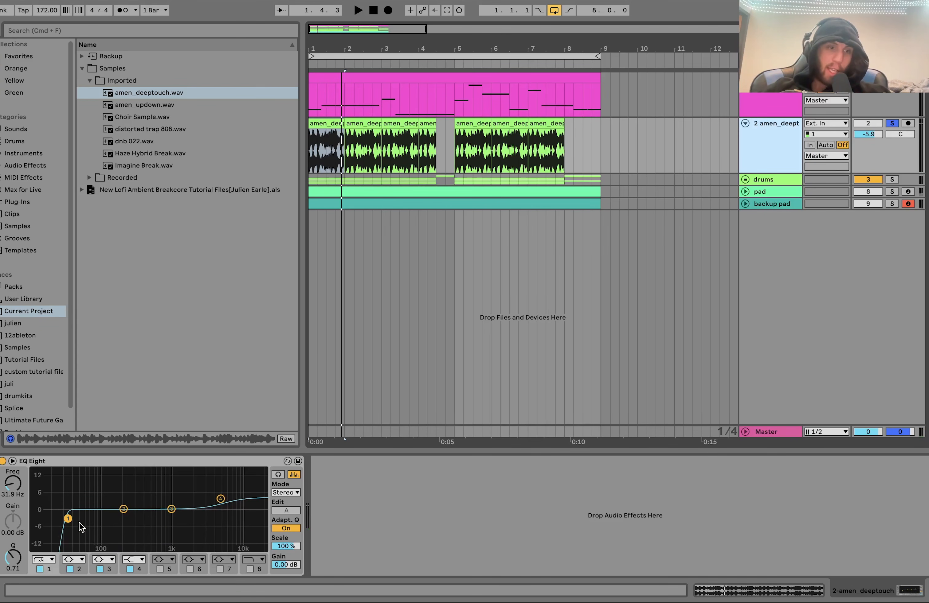
{"action": "left_click", "coordinate": [763, 144]}
{"action": "key", "text": "space"}
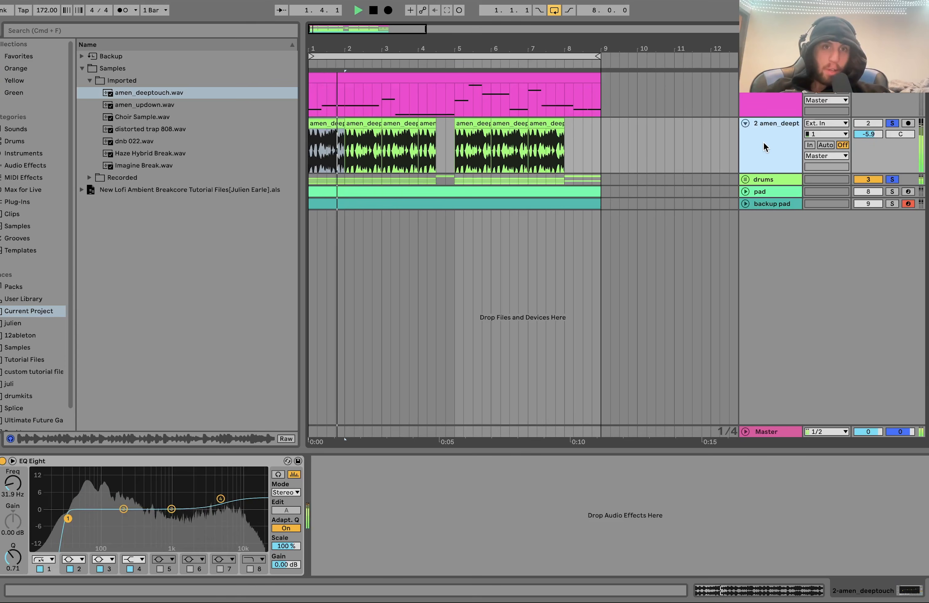
{"action": "key", "text": "space"}
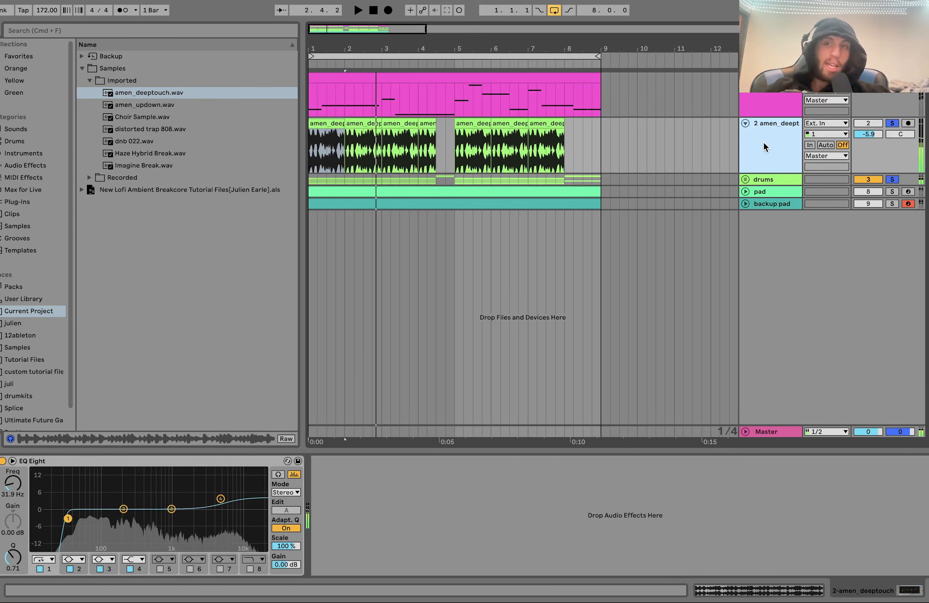
Step: Switch the amen_deeptouch solo off and back on to compare the drums with and without it
{"action": "left_click", "coordinate": [893, 123]}
{"action": "key", "text": "space"}
{"action": "left_click", "coordinate": [893, 123]}
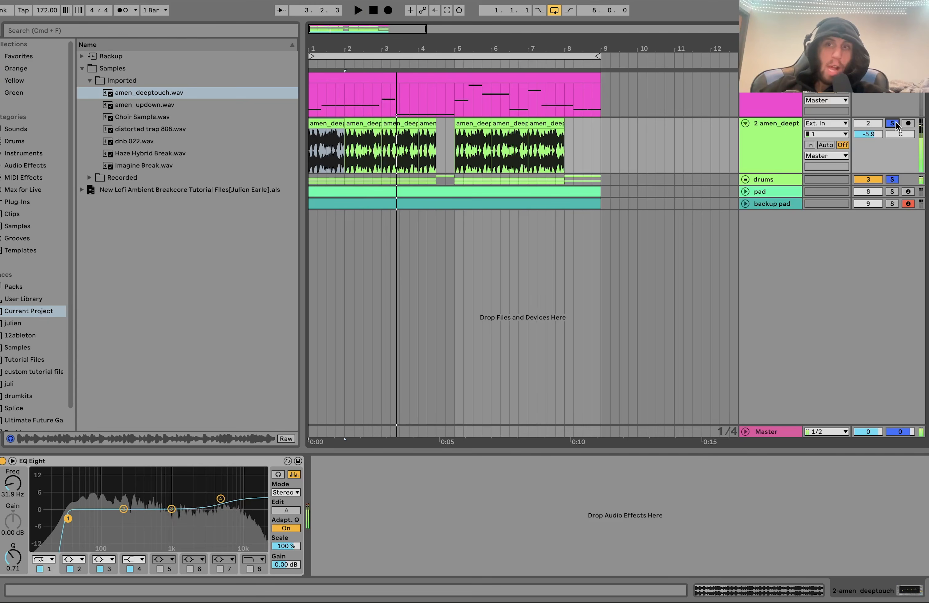
{"action": "left_click", "coordinate": [769, 145]}
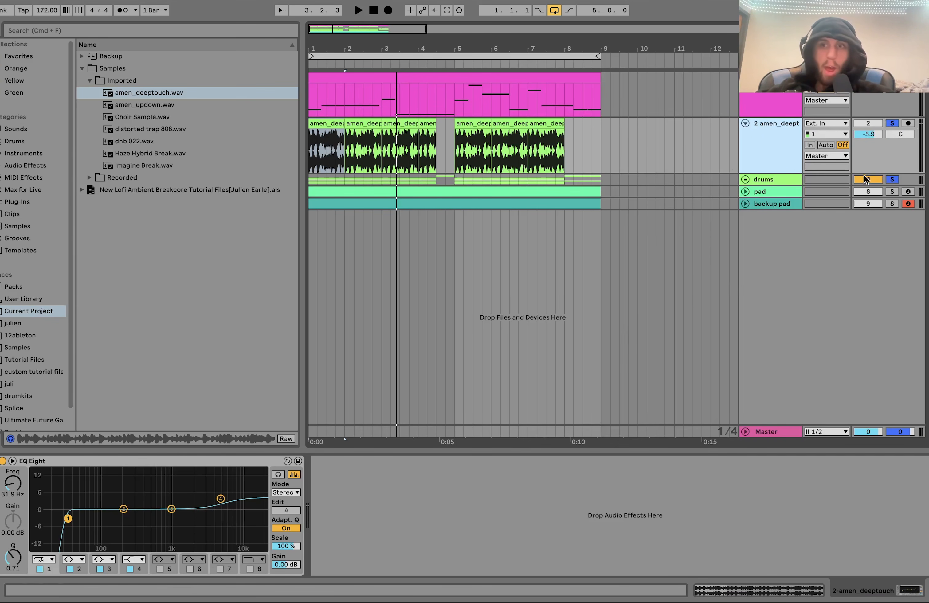
Step: Solo only the drums group, expand it to show its break tracks, and play it
{"action": "left_click", "coordinate": [891, 179]}
{"action": "left_click", "coordinate": [776, 180]}
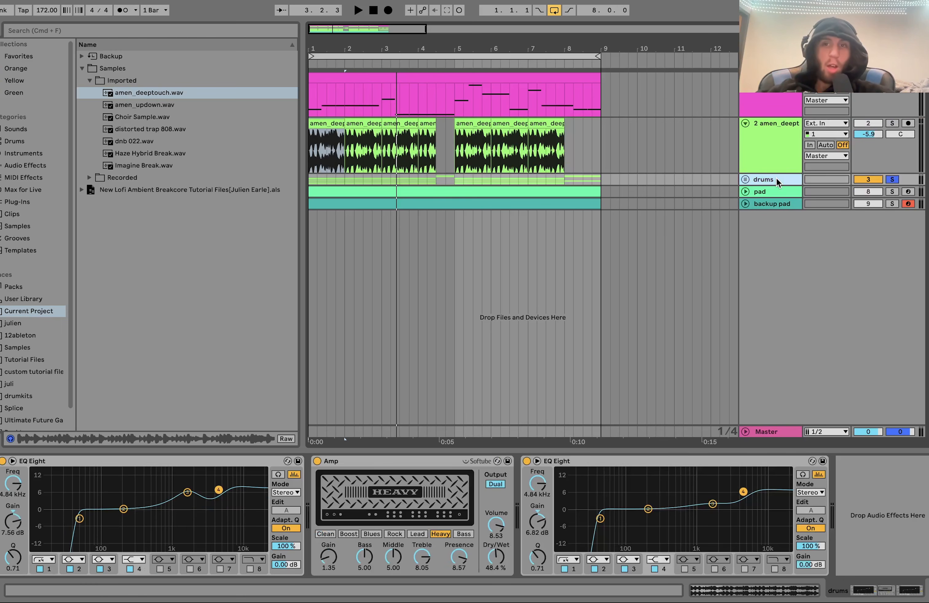
{"action": "left_click", "coordinate": [745, 180]}
{"action": "key", "text": "space"}
{"action": "scroll", "coordinate": [777, 242], "scroll_direction": "down", "scroll_amount": 3}
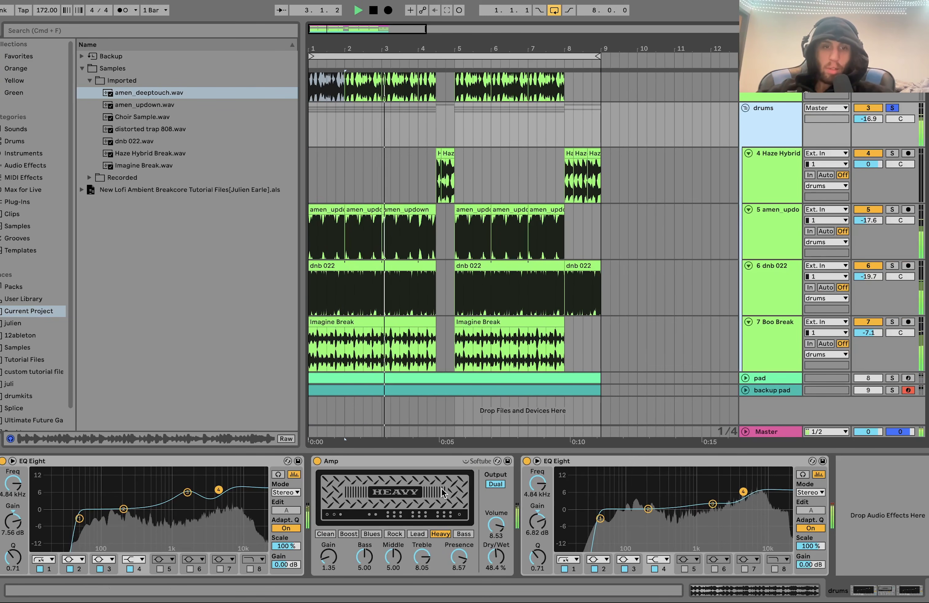
Step: Turn off the Amp and both EQ Eight effects on the drums group
{"action": "left_click", "coordinate": [526, 461]}
{"action": "key", "text": "space"}
{"action": "left_click", "coordinate": [317, 461]}
{"action": "left_click", "coordinate": [3, 461]}
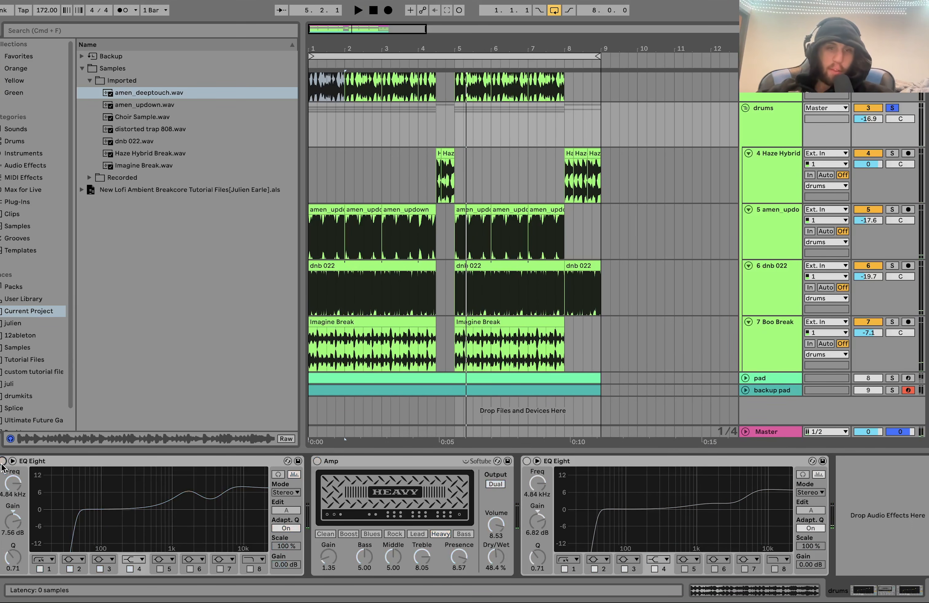
Step: Solo the amen_updown track, set the drums group's volume to 0 dB, and play the break
{"action": "left_click", "coordinate": [776, 175]}
{"action": "key", "text": "space"}
{"action": "left_click", "coordinate": [891, 210]}
{"action": "key", "text": "Delete"}
{"action": "key", "text": "space"}
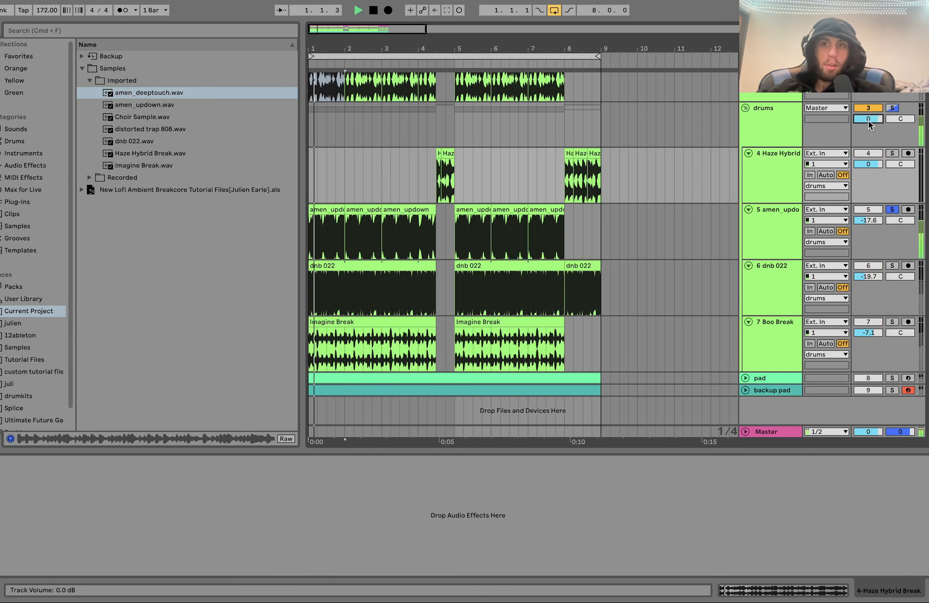
{"action": "left_click", "coordinate": [770, 239]}
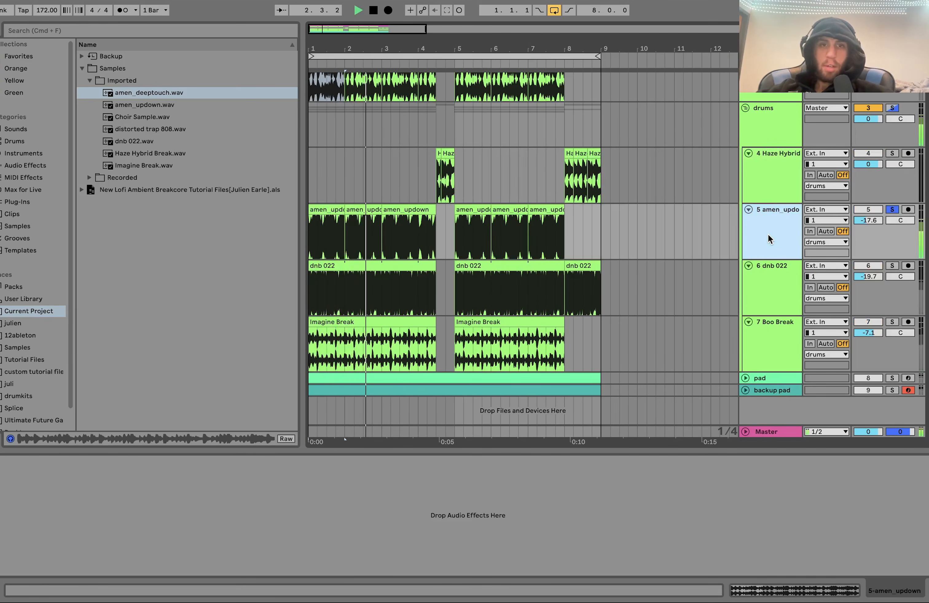
Step: Solo the 808 bass and amen_deeptouch tracks and play them together
{"action": "scroll", "coordinate": [767, 235], "scroll_direction": "up", "scroll_amount": 4}
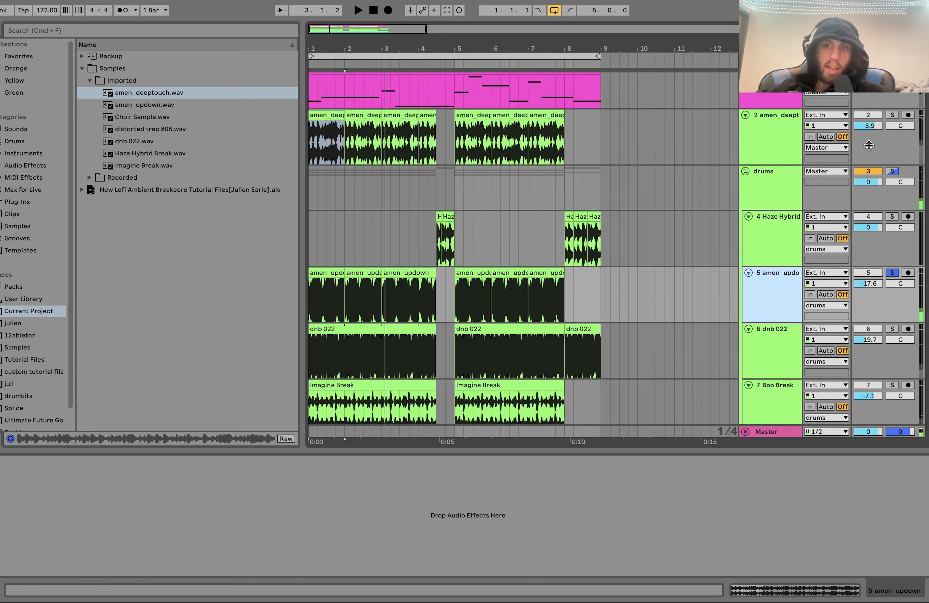
{"action": "left_click", "coordinate": [897, 106]}
{"action": "left_click", "coordinate": [892, 114]}
{"action": "key", "text": "space"}
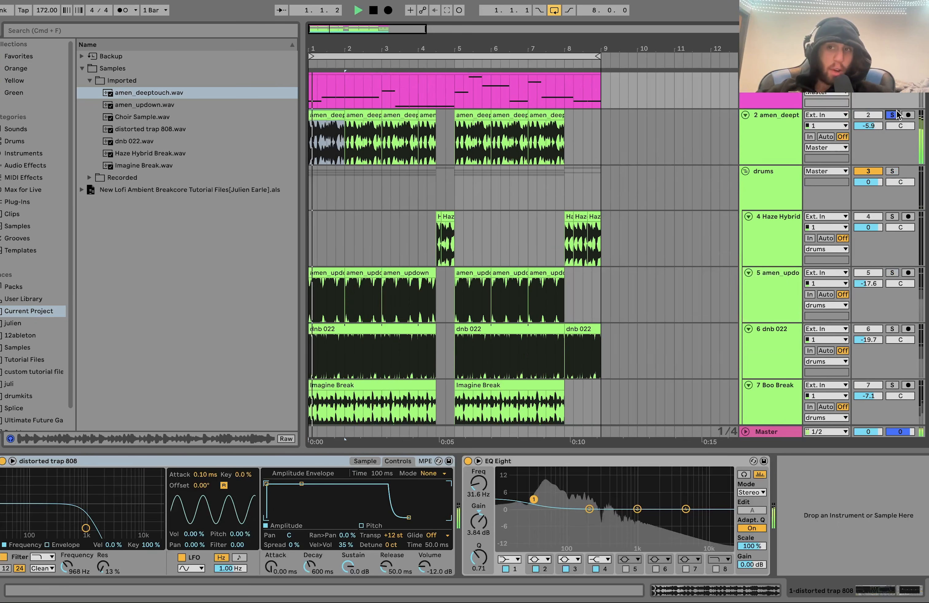
Step: Solo the amen_deeptouch track, show its EQ Eight, and play the break on its own
{"action": "left_click", "coordinate": [892, 273]}
{"action": "left_click", "coordinate": [892, 115]}
{"action": "left_click", "coordinate": [797, 129]}
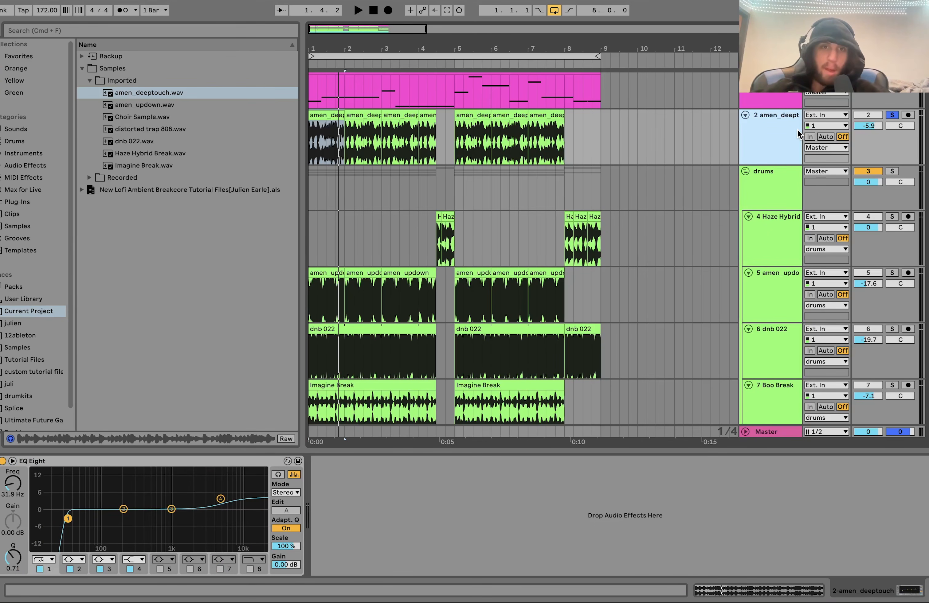
{"action": "key", "text": "space"}
{"action": "key", "text": "space"}
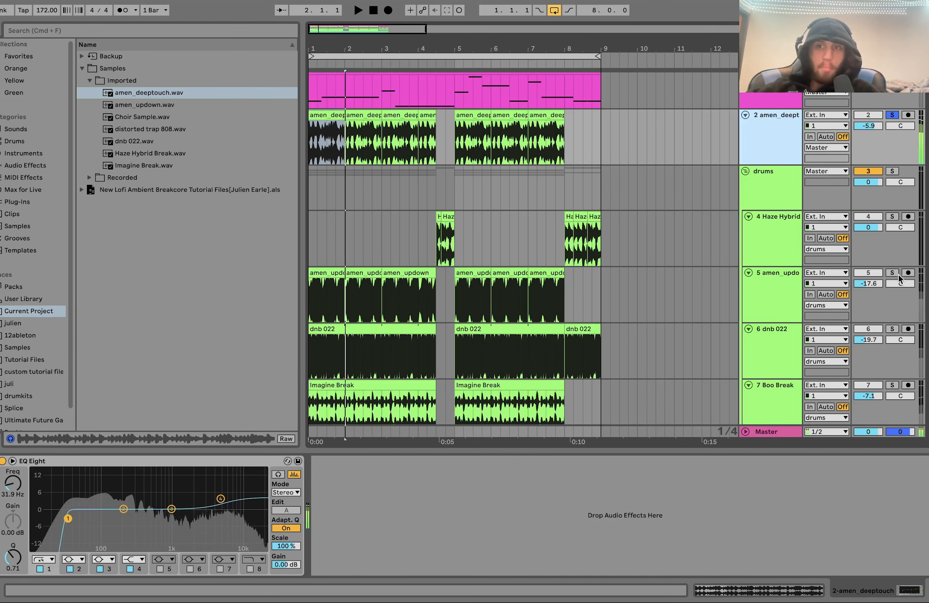
Step: Solo the amen_updown track and play it with and without the amen_deeptouch break
{"action": "left_click", "coordinate": [892, 273]}
{"action": "left_click", "coordinate": [790, 287]}
{"action": "key", "text": "space"}
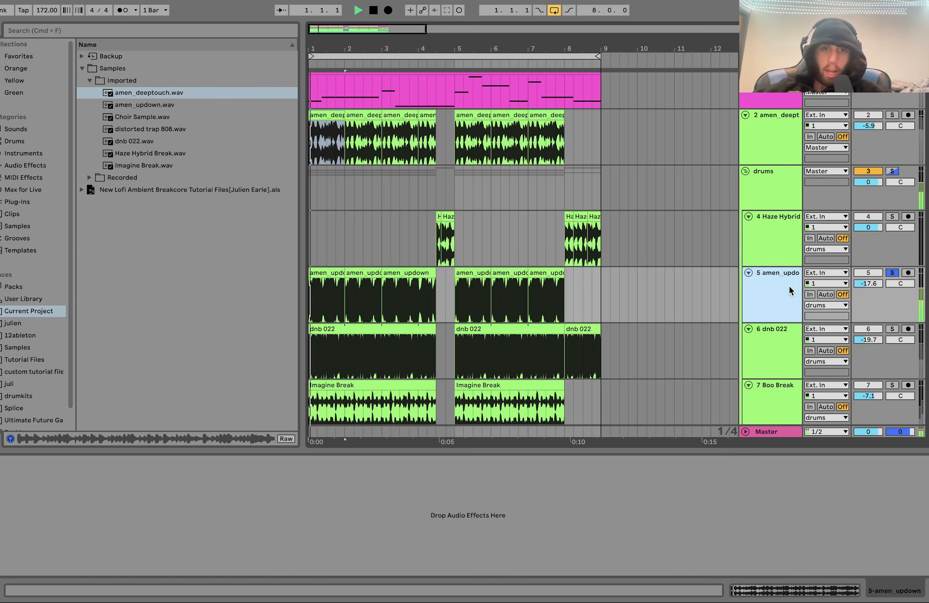
{"action": "left_click", "coordinate": [892, 115]}
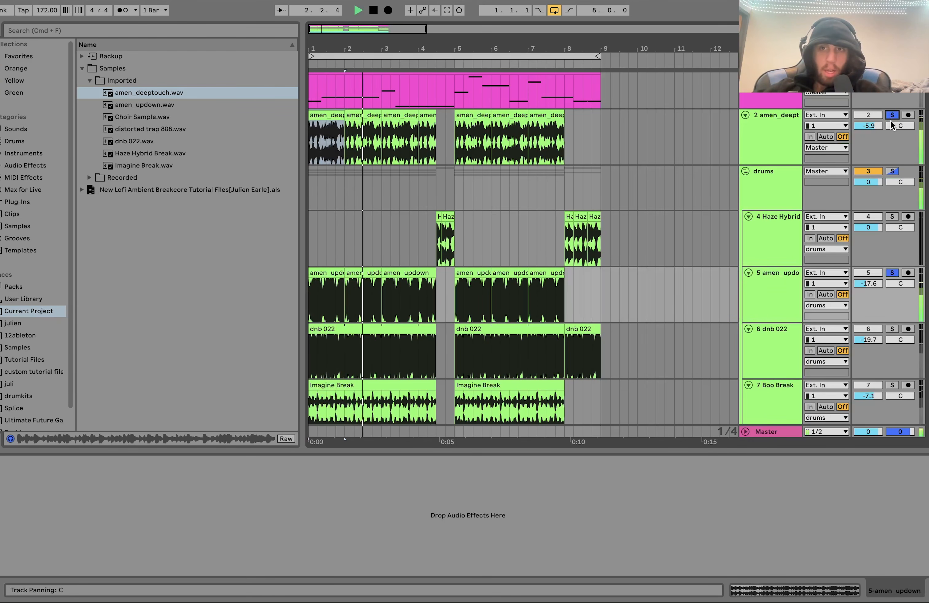
{"action": "left_click", "coordinate": [892, 115]}
{"action": "key", "text": "space"}
{"action": "left_click", "coordinate": [762, 304]}
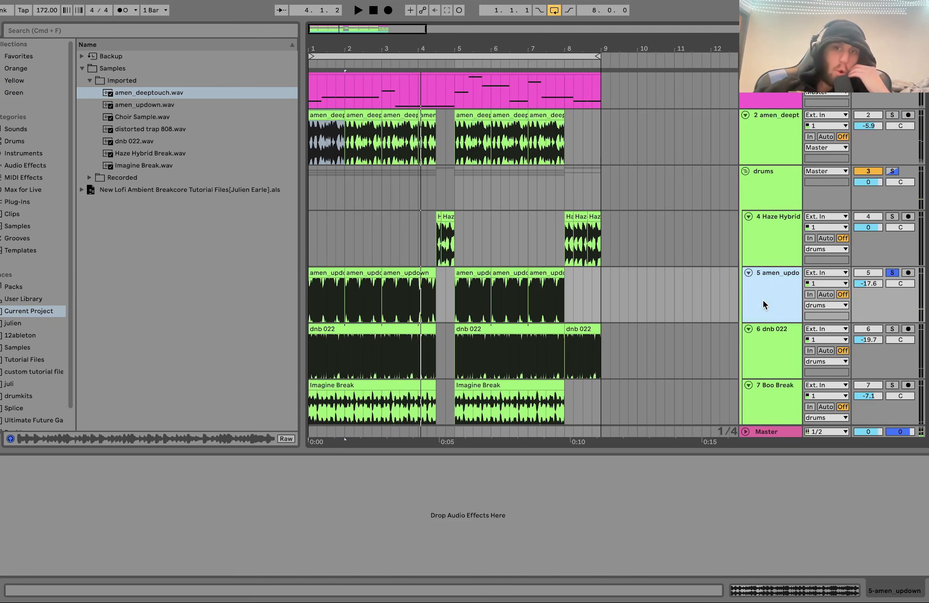
Step: Solo the dnb 022 track and play it together with the amen_updown break
{"action": "key", "text": "space"}
{"action": "key", "text": "space"}
{"action": "left_click", "coordinate": [891, 329]}
{"action": "left_click", "coordinate": [790, 352]}
{"action": "scroll", "coordinate": [789, 353], "scroll_direction": "down", "scroll_amount": 3}
{"action": "key", "text": "space"}
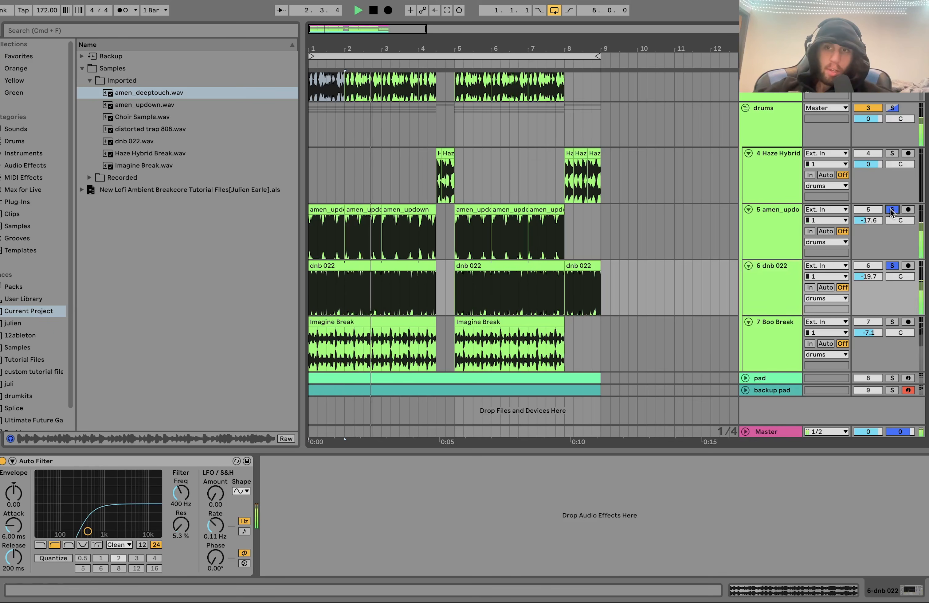
{"action": "left_click", "coordinate": [892, 210]}
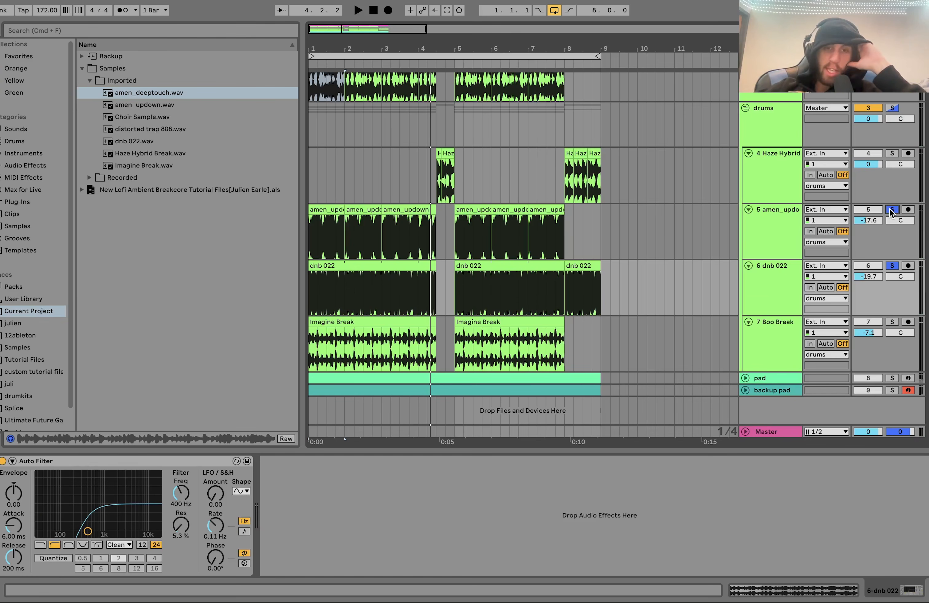
{"action": "key", "text": "space"}
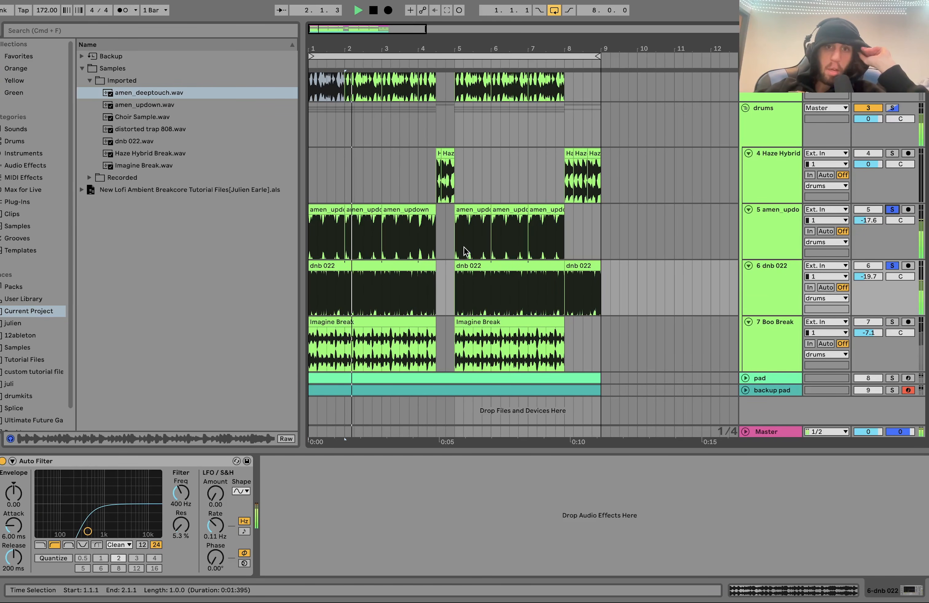
Step: Play the layered breaks from bar 4, and replay that spot with only amen_updown soloed
{"action": "left_click", "coordinate": [418, 247]}
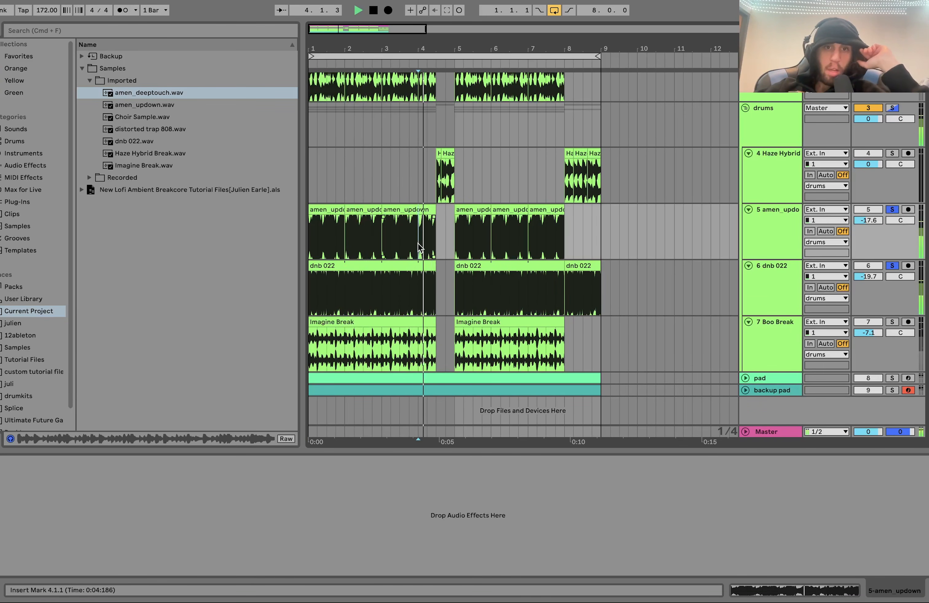
{"action": "key", "text": "space"}
{"action": "left_click", "coordinate": [892, 266]}
{"action": "left_click", "coordinate": [400, 238]}
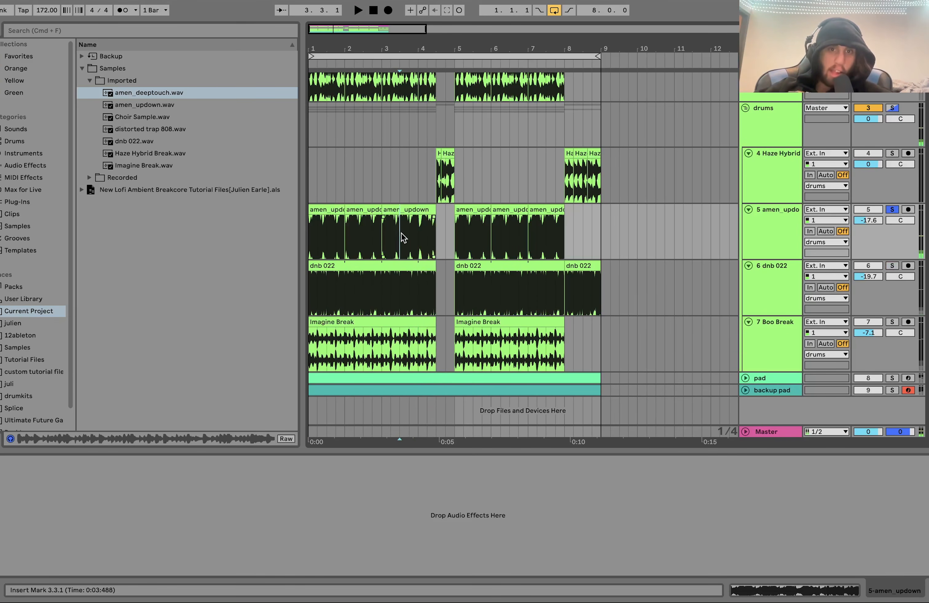
{"action": "left_click", "coordinate": [418, 250]}
{"action": "key", "text": "space"}
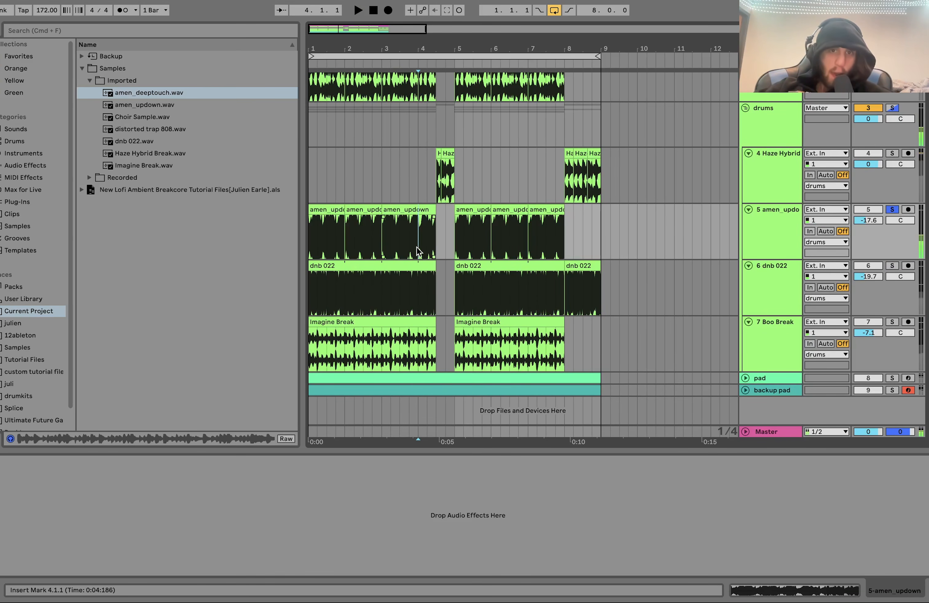
Step: Solo only the dnb 022 track and play its break
{"action": "left_click", "coordinate": [329, 261]}
{"action": "key", "text": "space"}
{"action": "left_click", "coordinate": [892, 266]}
{"action": "key", "text": "space"}
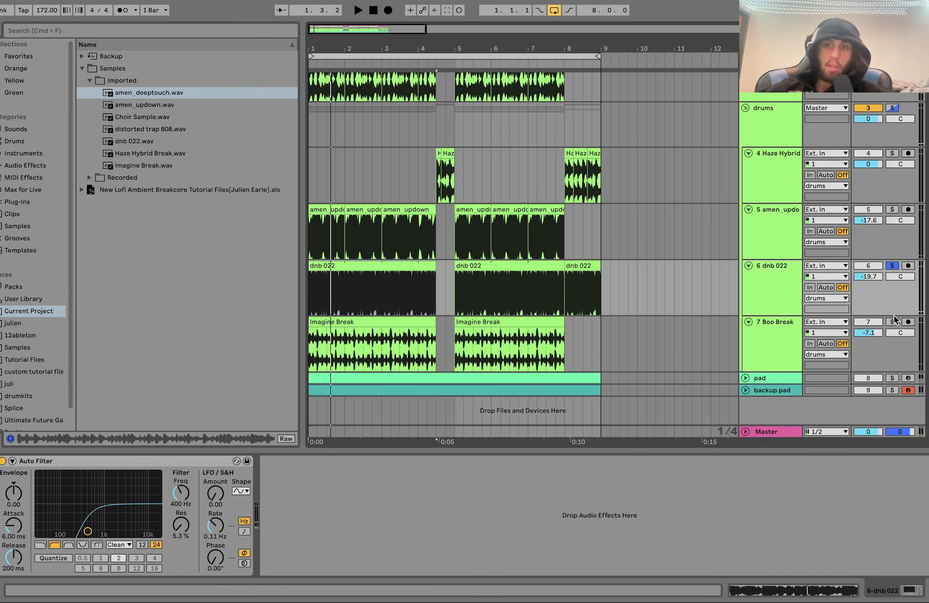
Step: Solo the Boo Break track and play it while comparing its Auto Filter switched off and on
{"action": "left_click", "coordinate": [835, 337]}
{"action": "key", "text": "space"}
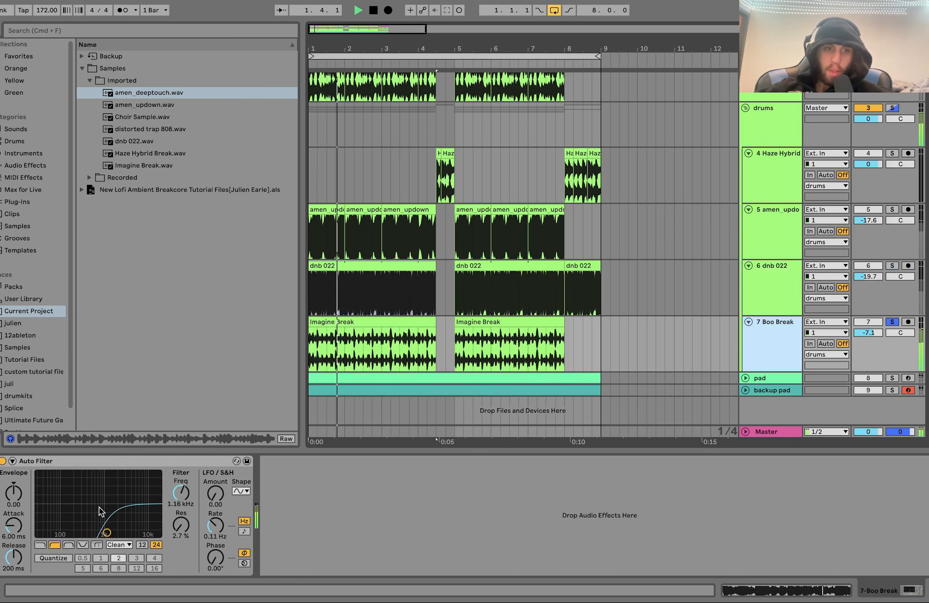
{"action": "key", "text": "space"}
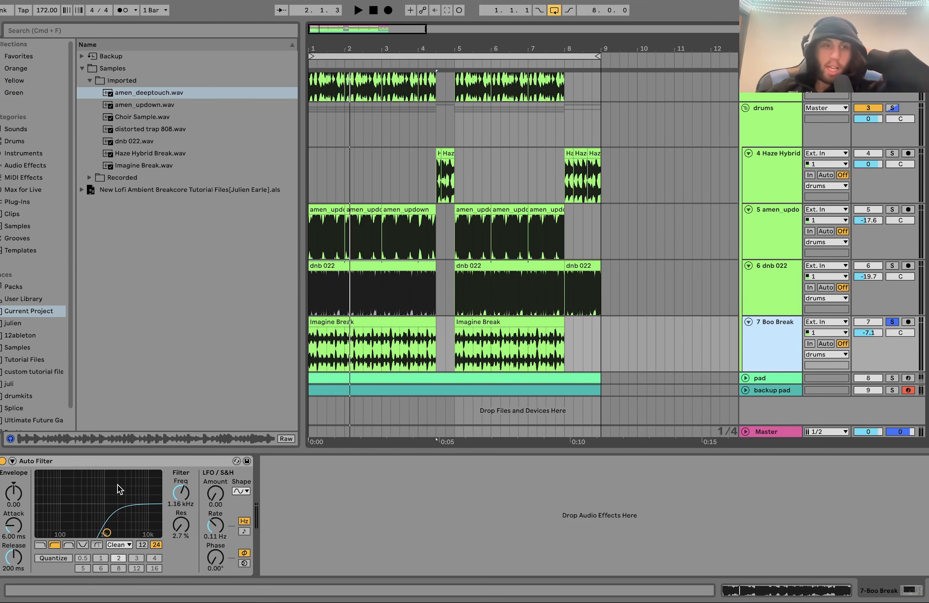
{"action": "key", "text": "space"}
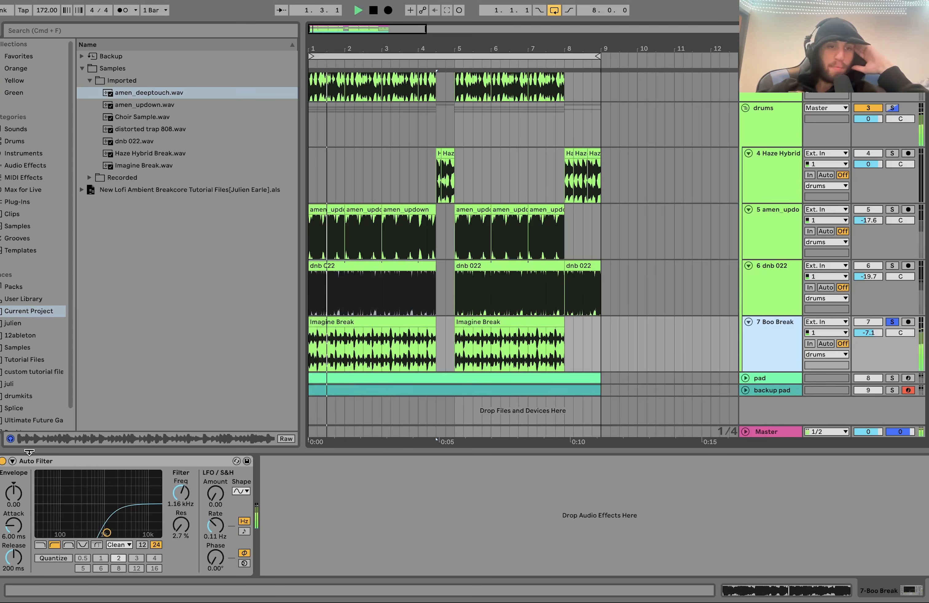
{"action": "left_click", "coordinate": [3, 461]}
{"action": "left_click", "coordinate": [3, 462]}
{"action": "key", "text": "space"}
Step: Solo the whole drums group and play it, comparing the mix with and without the Boo Break track
{"action": "left_click", "coordinate": [892, 108]}
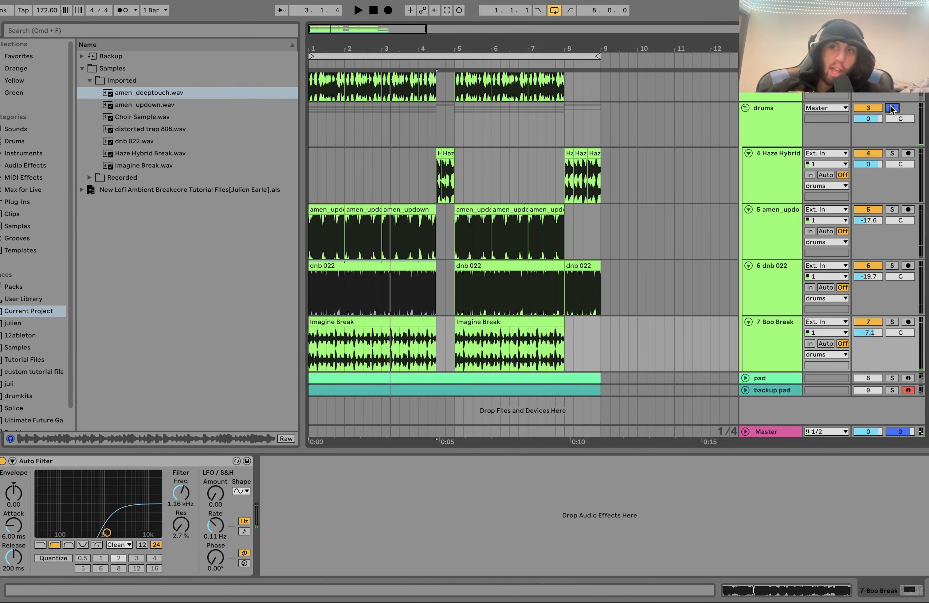
{"action": "key", "text": "space"}
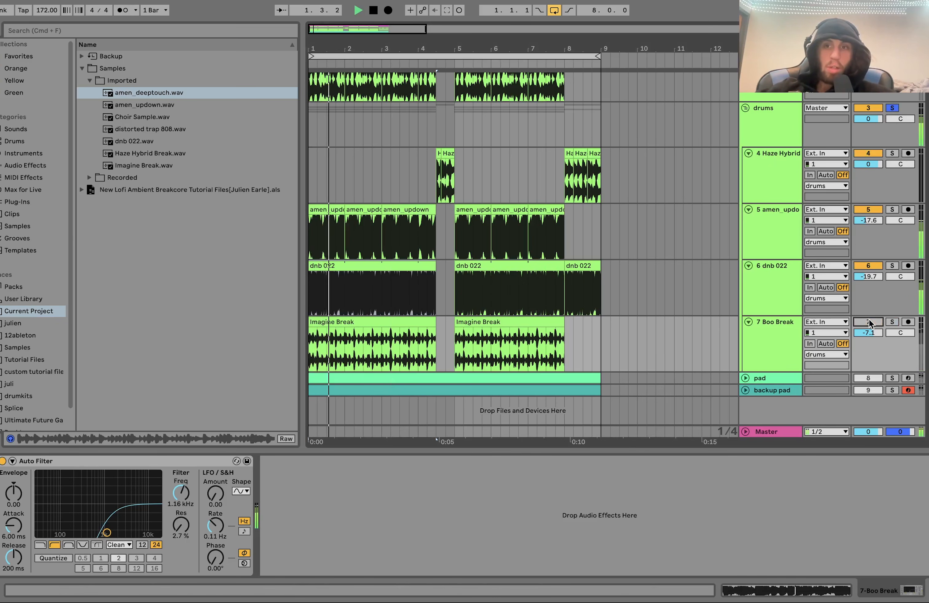
{"action": "left_click", "coordinate": [778, 331]}
{"action": "key", "text": "space"}
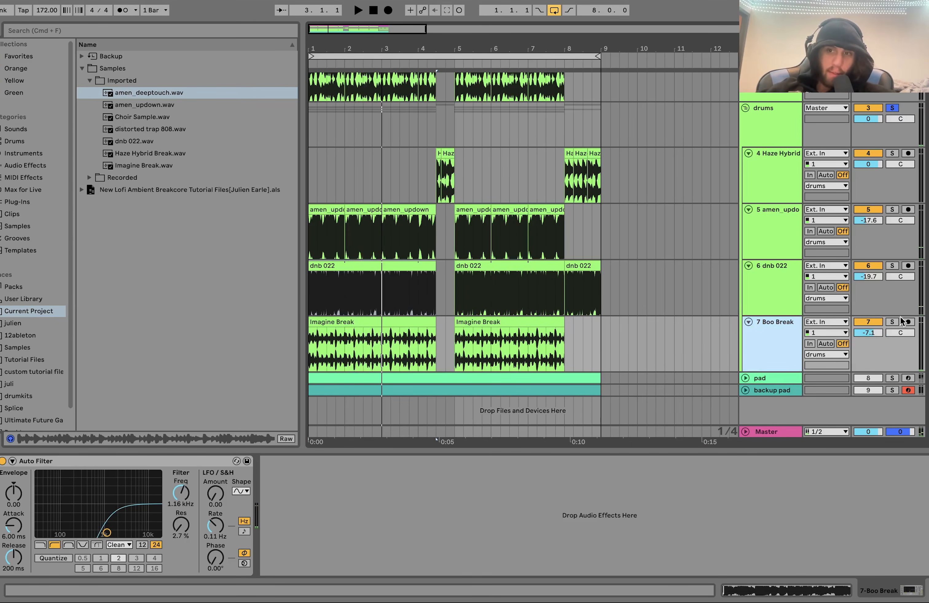
{"action": "left_click", "coordinate": [892, 322]}
{"action": "key", "text": "space"}
{"action": "left_click", "coordinate": [892, 322]}
{"action": "key", "text": "space"}
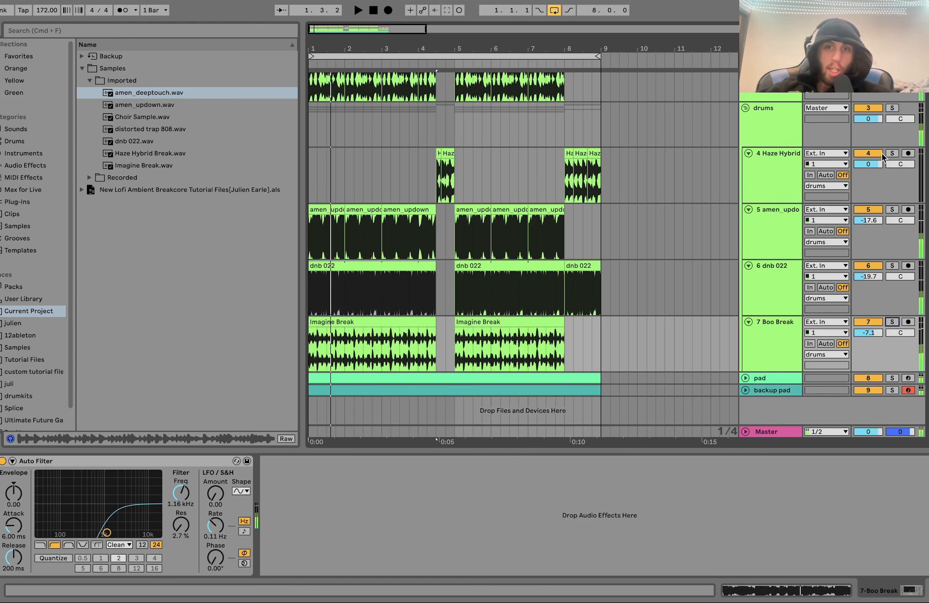
Step: Play the drums group from the Haze Hybrid Break fills at 4.3 and at bar 8
{"action": "left_click", "coordinate": [439, 178]}
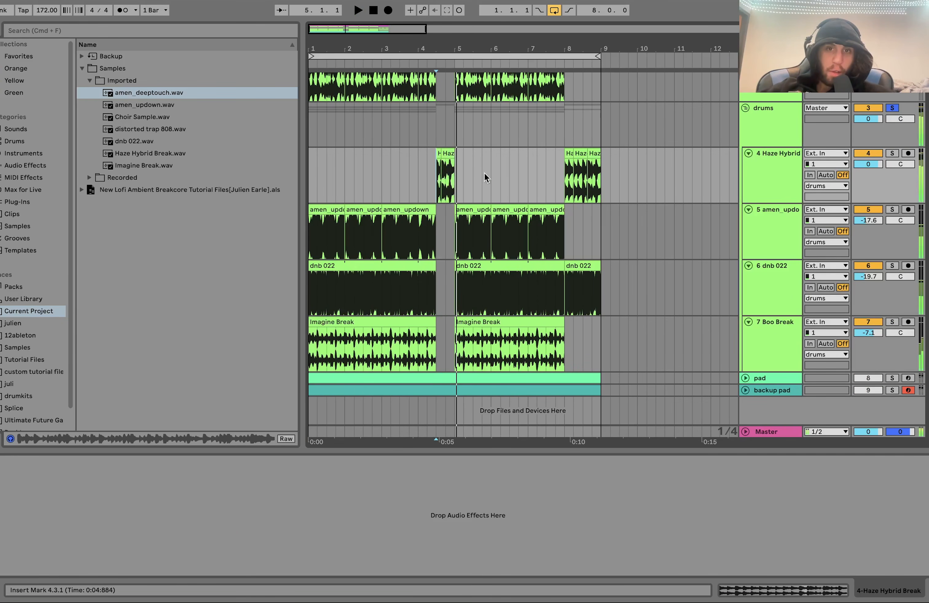
{"action": "left_click", "coordinate": [562, 184]}
{"action": "key", "text": "space"}
{"action": "key", "text": "space"}
{"action": "key", "text": "space"}
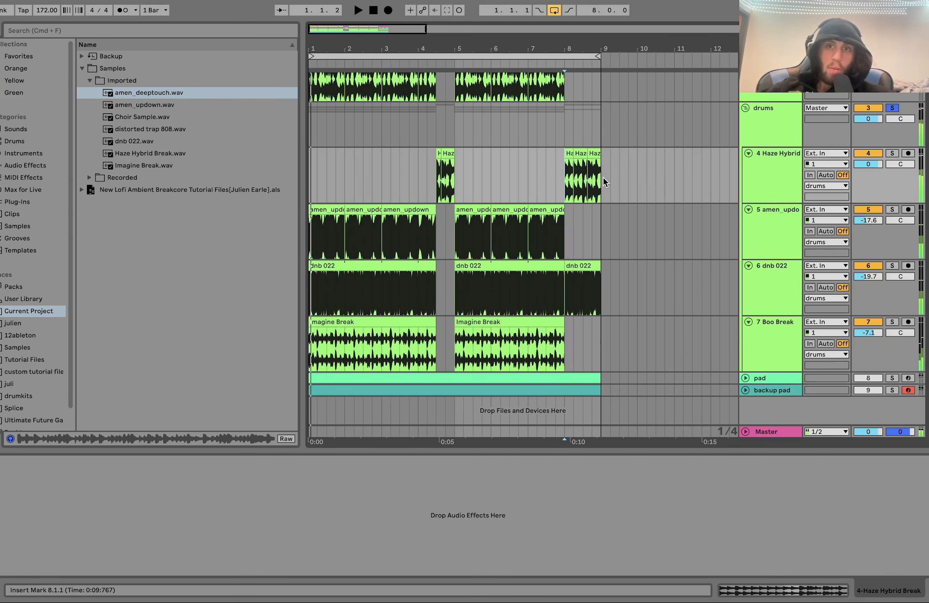
Step: Select the chopped Haze Hybrid Break clips in bar 8 and play from the first one
{"action": "scroll", "coordinate": [605, 182], "scroll_direction": "up", "scroll_amount": 5}
{"action": "left_click_drag", "start_coordinate": [556, 190], "coordinate": [596, 190]}
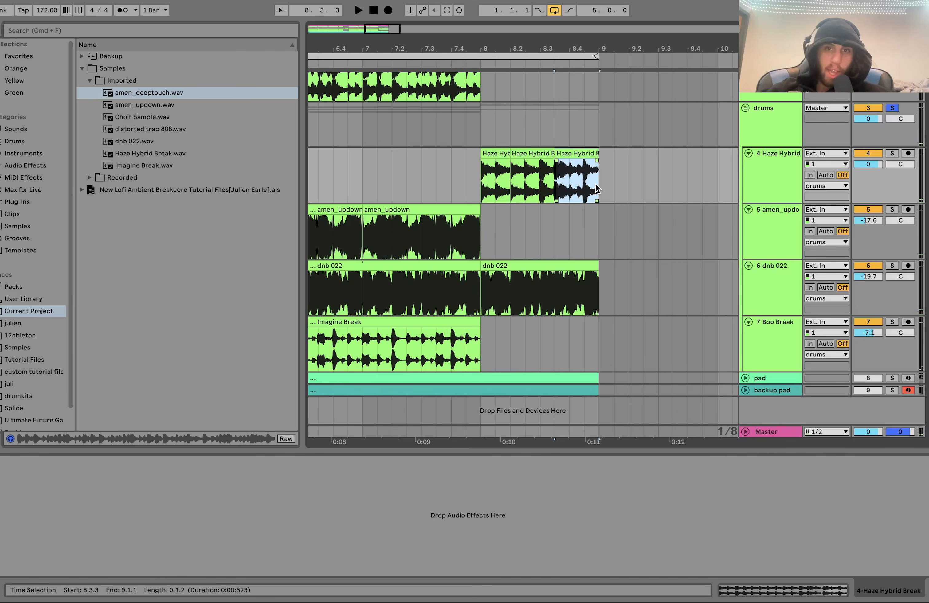
{"action": "left_click_drag", "start_coordinate": [514, 182], "coordinate": [567, 183]}
{"action": "left_click", "coordinate": [498, 153]}
{"action": "key", "text": "space"}
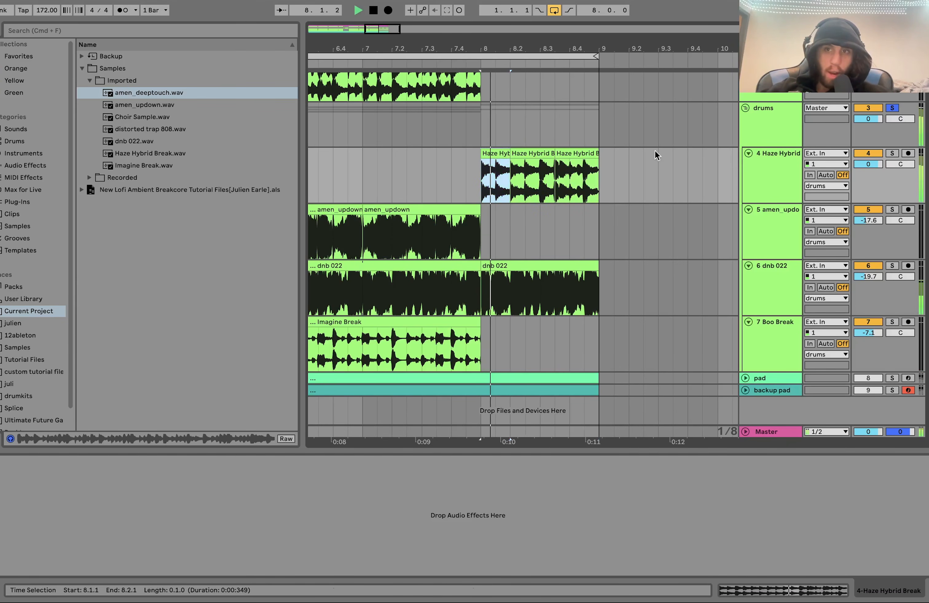
Step: Set the drums group's volume to -16.9 dB, turn on its first EQ Eight, and return the playback start to bar 1
{"action": "left_click", "coordinate": [778, 132]}
{"action": "left_click_drag", "start_coordinate": [869, 119], "coordinate": [869, 122]}
{"action": "type", "text": "-16.9"}
{"action": "key", "text": "Return"}
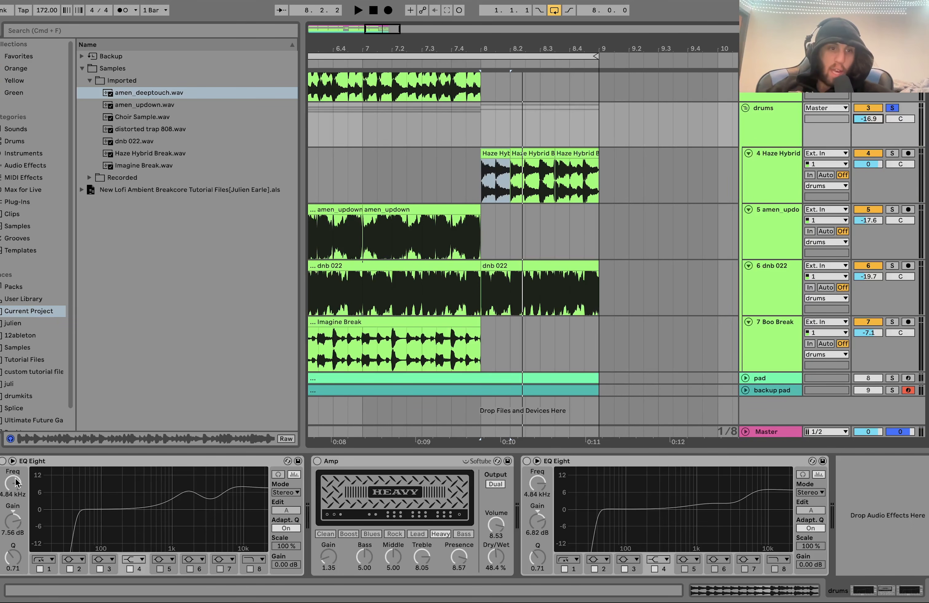
{"action": "left_click", "coordinate": [3, 462]}
{"action": "scroll", "coordinate": [442, 264], "scroll_direction": "down", "scroll_amount": 5}
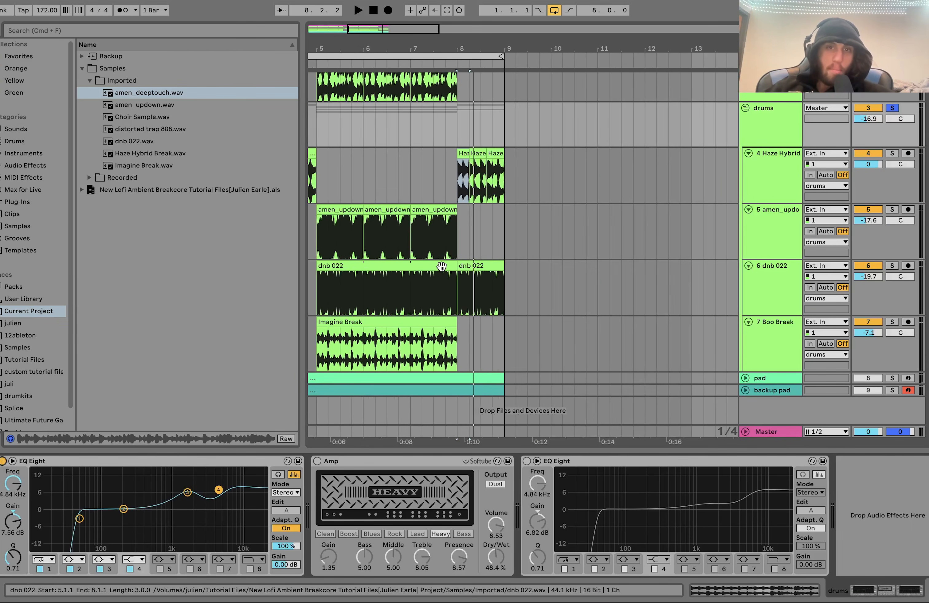
{"action": "scroll", "coordinate": [442, 264], "scroll_direction": "left", "scroll_amount": 5}
{"action": "left_click", "coordinate": [312, 135]}
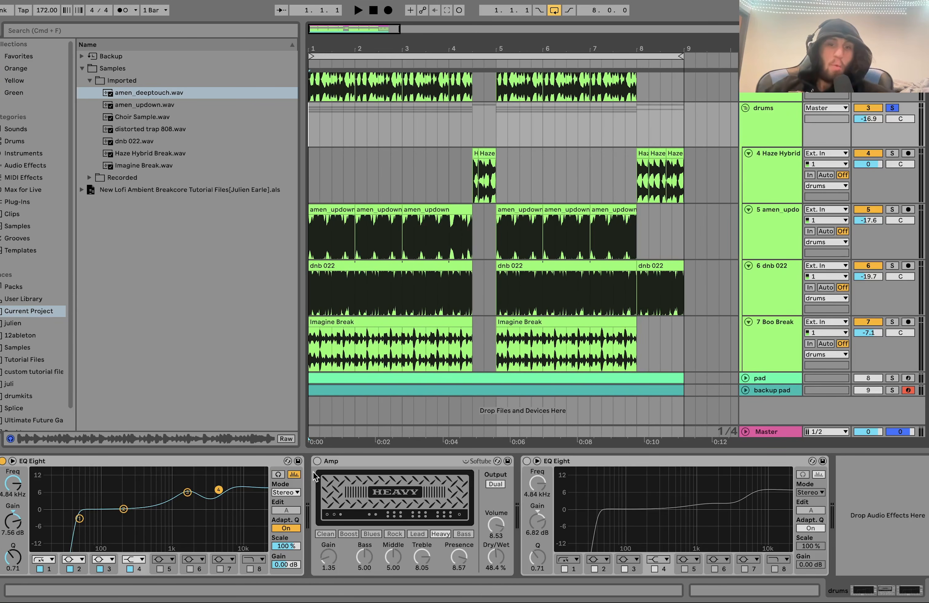
Step: Toggle the drums group's Amp and second EQ Eight on and back off
{"action": "left_click", "coordinate": [318, 461]}
{"action": "left_click", "coordinate": [527, 461]}
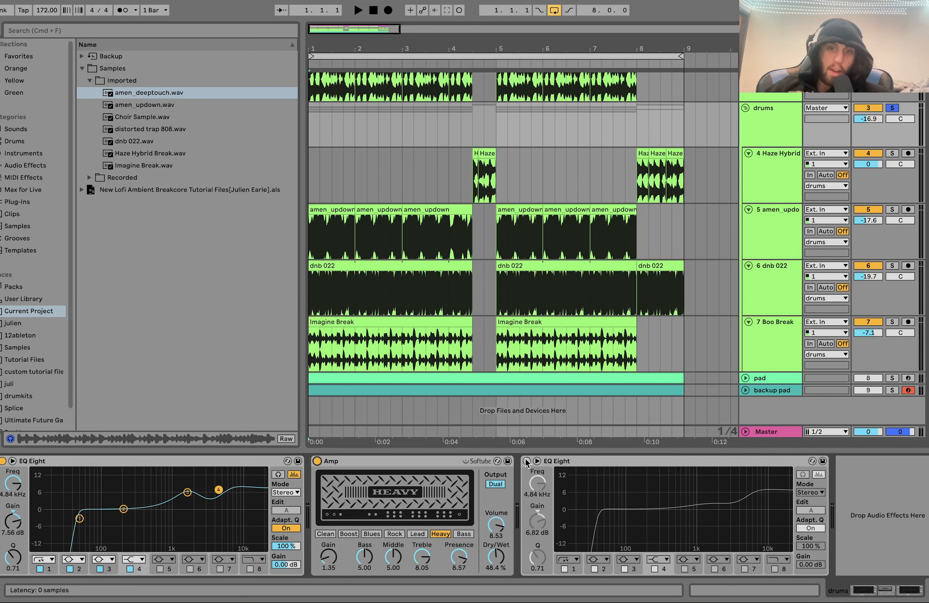
{"action": "left_click", "coordinate": [526, 461]}
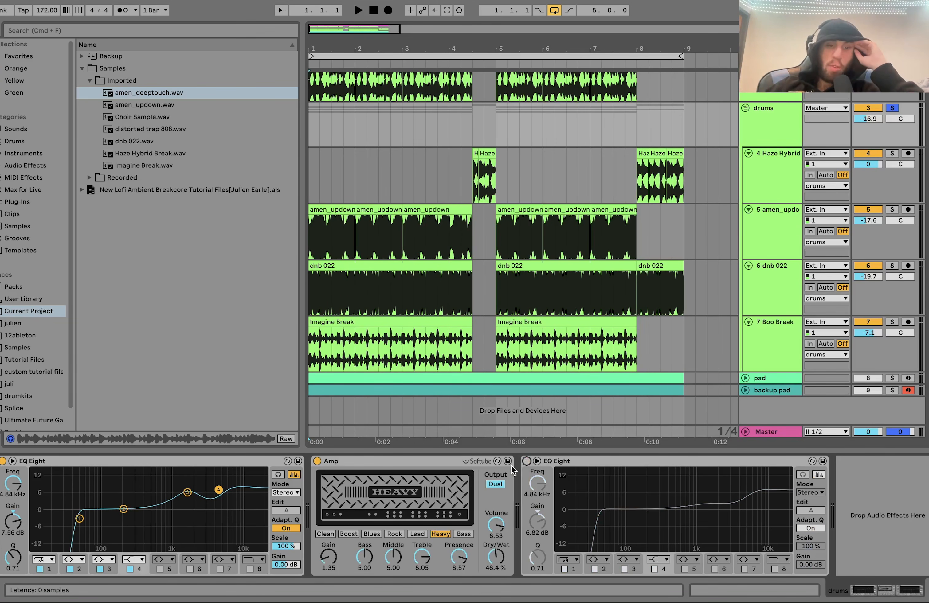
{"action": "left_click", "coordinate": [526, 462]}
{"action": "left_click", "coordinate": [318, 461]}
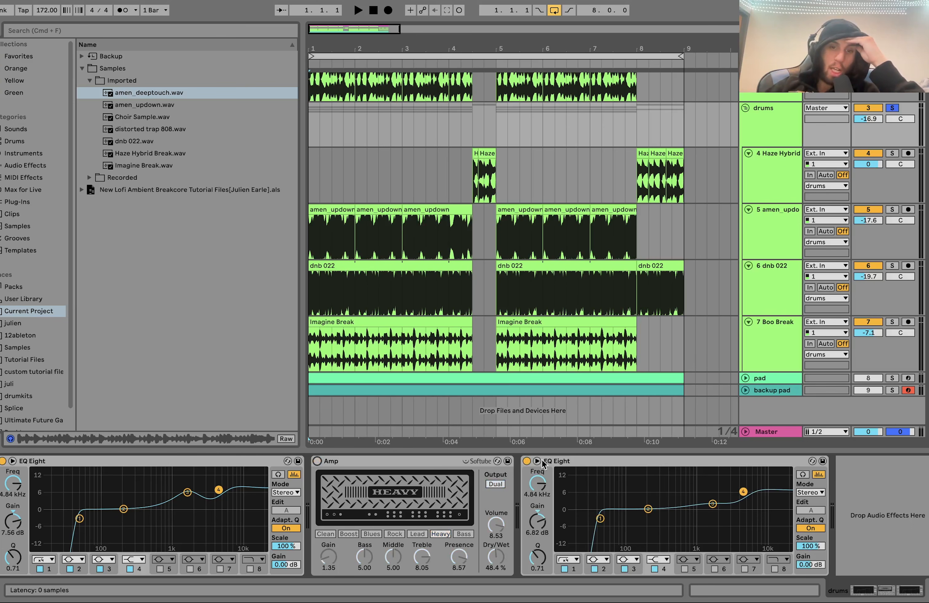
{"action": "left_click", "coordinate": [527, 461]}
Step: Play the drums group from bar 1 while comparing its first EQ Eight switched off and on
{"action": "key", "text": "space"}
{"action": "left_click", "coordinate": [2, 461]}
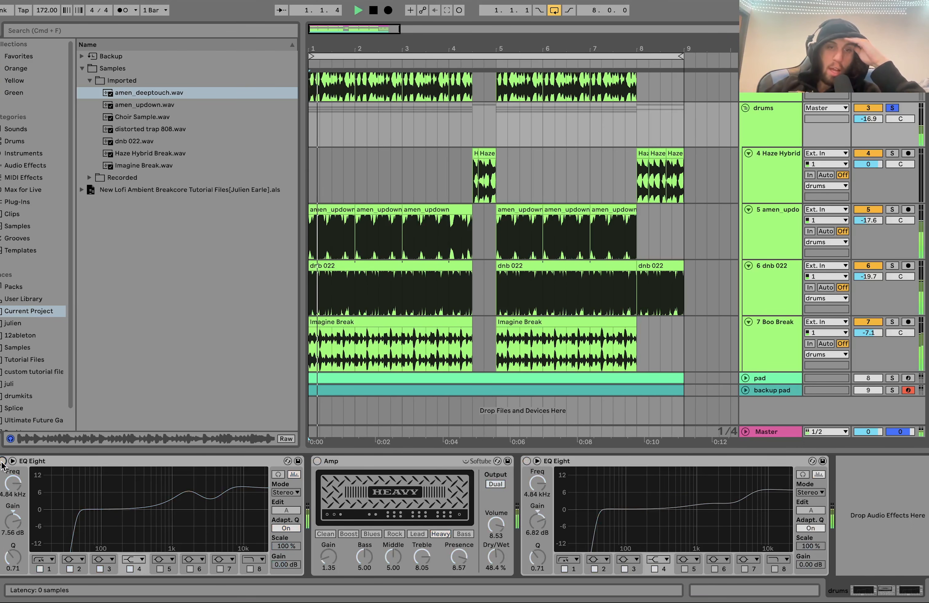
{"action": "left_click", "coordinate": [2, 461]}
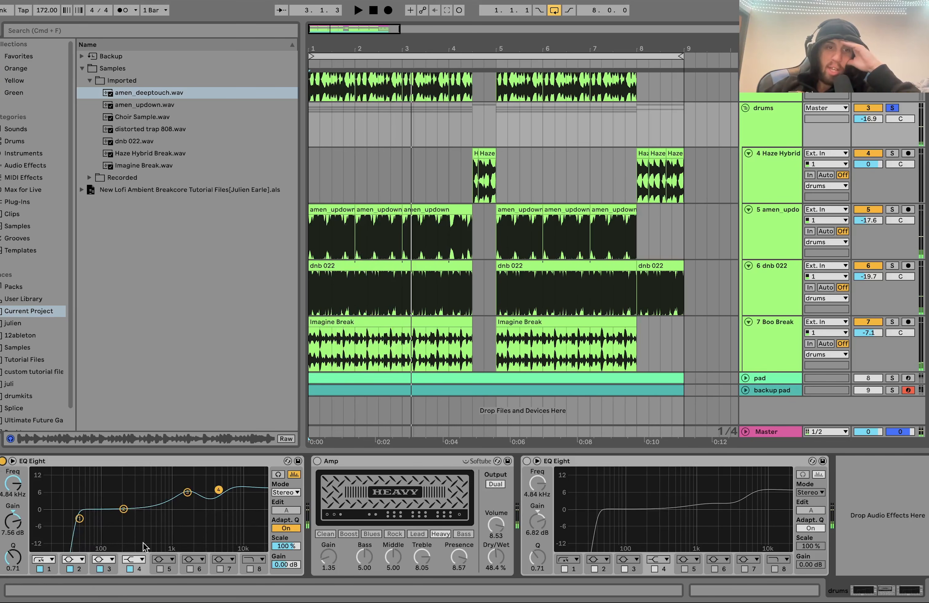
Step: Turn on the Amp on the drums group and play the breaks through it
{"action": "key", "text": "space"}
{"action": "left_click", "coordinate": [318, 461]}
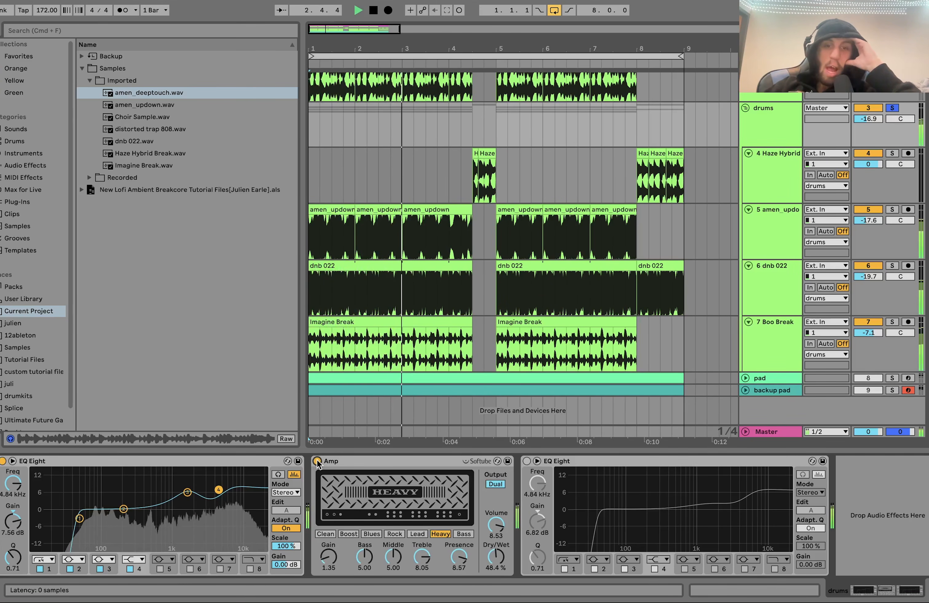
{"action": "key", "text": "space"}
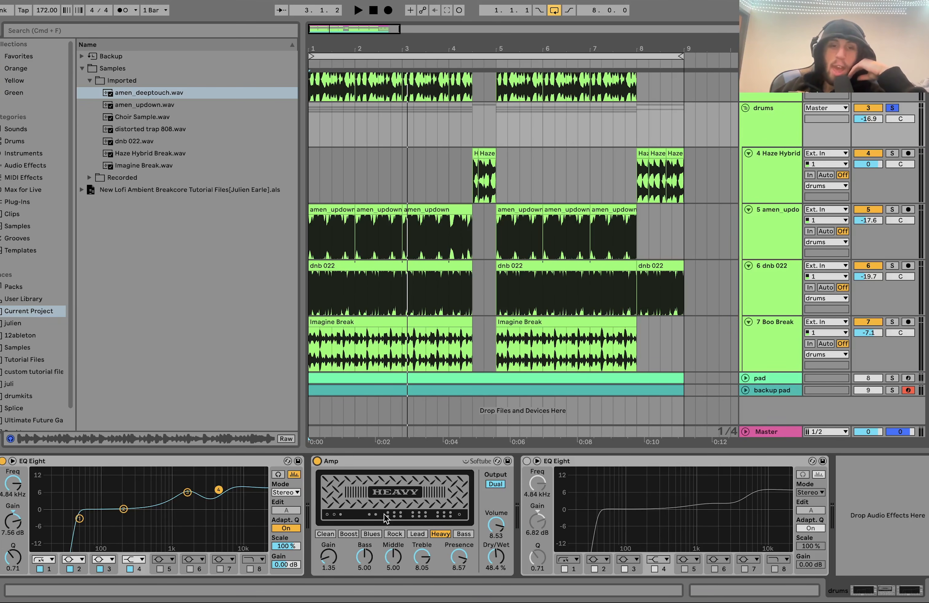
{"action": "key", "text": "space"}
{"action": "key", "text": "space"}
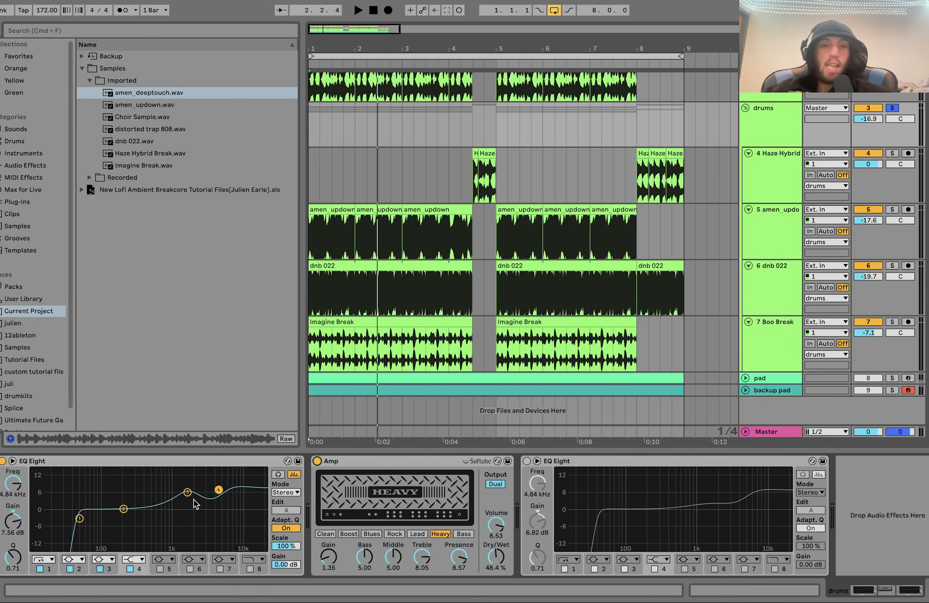
{"action": "key", "text": "space"}
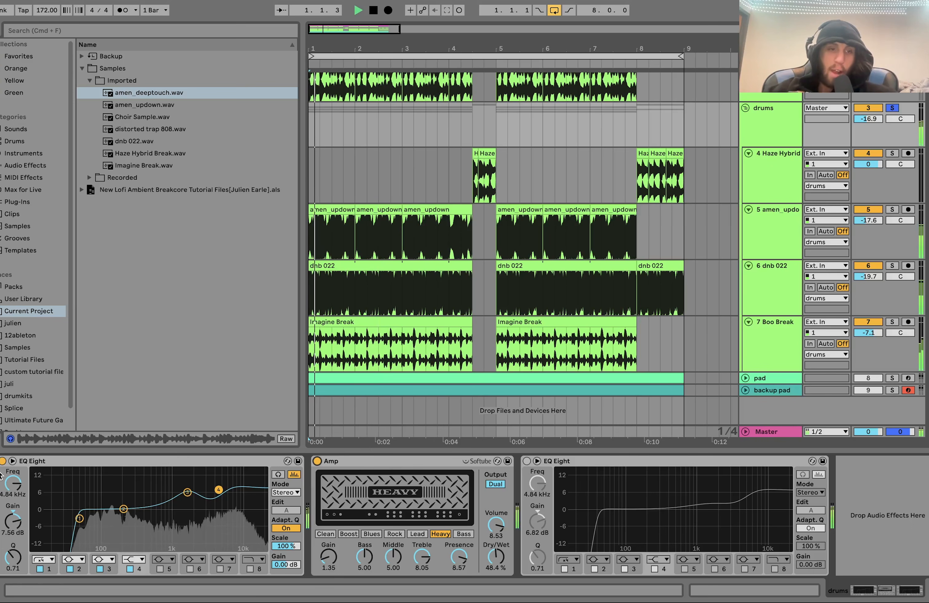
Step: Compare the drums group's first EQ Eight switched off and on with the Amp running during playback
{"action": "left_click", "coordinate": [3, 462]}
{"action": "left_click", "coordinate": [3, 462]}
{"action": "left_click", "coordinate": [3, 462]}
{"action": "left_click", "coordinate": [3, 462]}
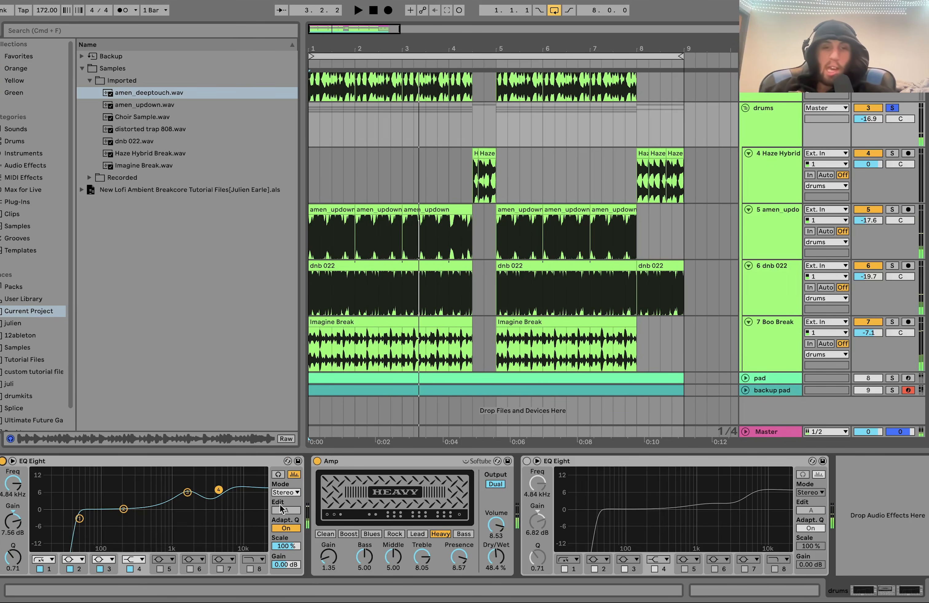
Step: Turn on the second EQ Eight on the drums group and play the breaks through the full effect chain
{"action": "left_click", "coordinate": [527, 461]}
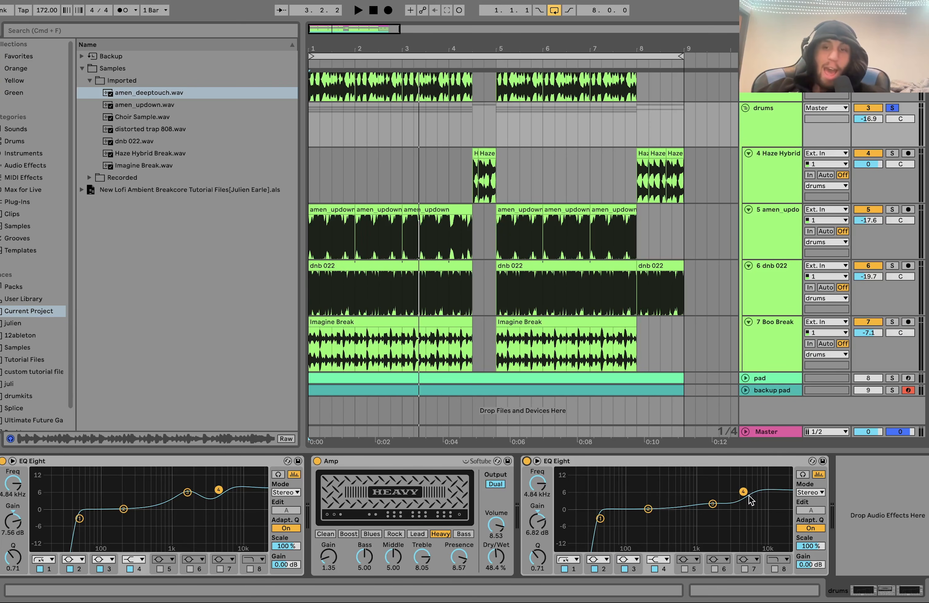
{"action": "key", "text": "space"}
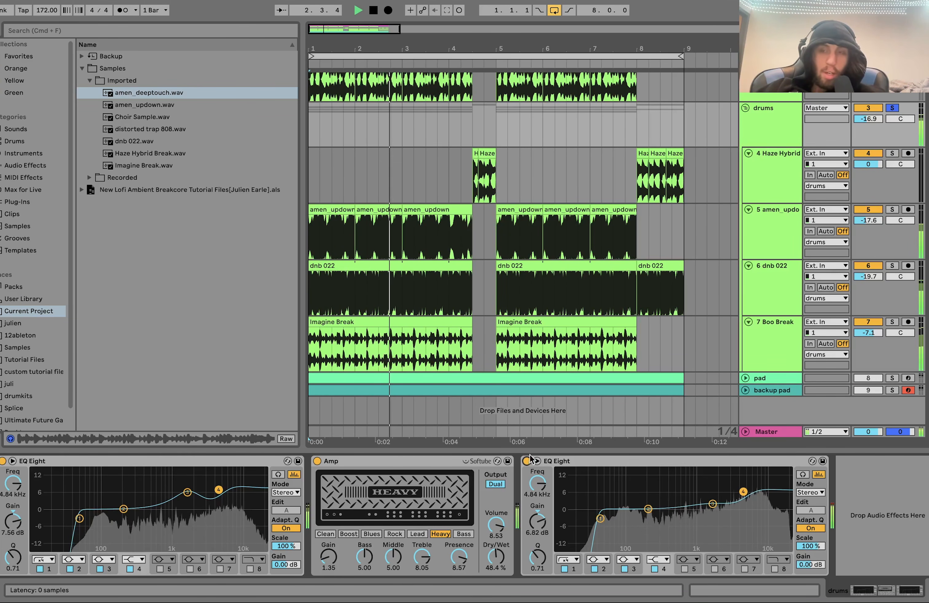
{"action": "key", "text": "space"}
Step: Solo the amen_deeptouch track alongside the drums group and play both from bar 1
{"action": "scroll", "coordinate": [708, 305], "scroll_direction": "up", "scroll_amount": 4}
{"action": "left_click", "coordinate": [892, 122]}
{"action": "key", "text": "space"}
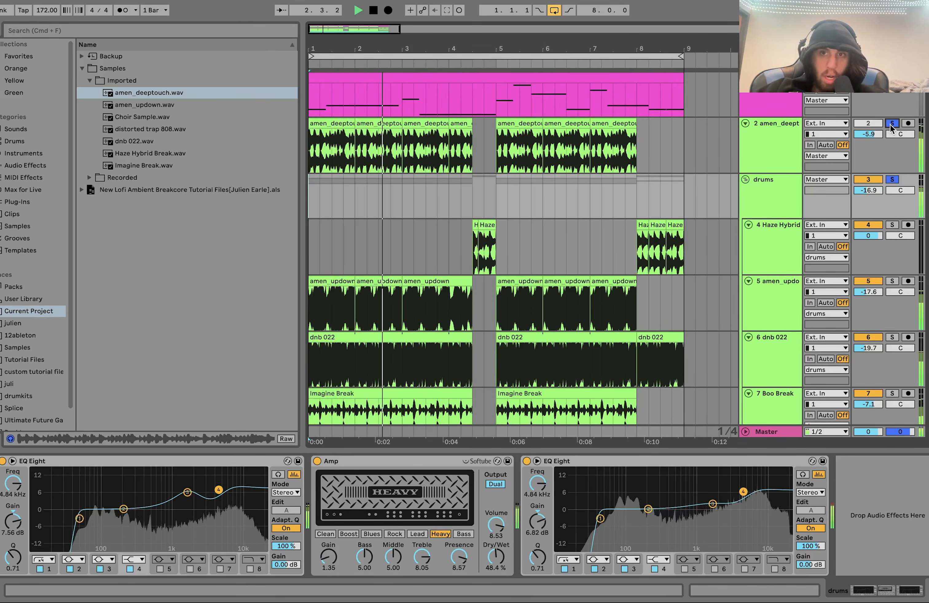
{"action": "key", "text": "space"}
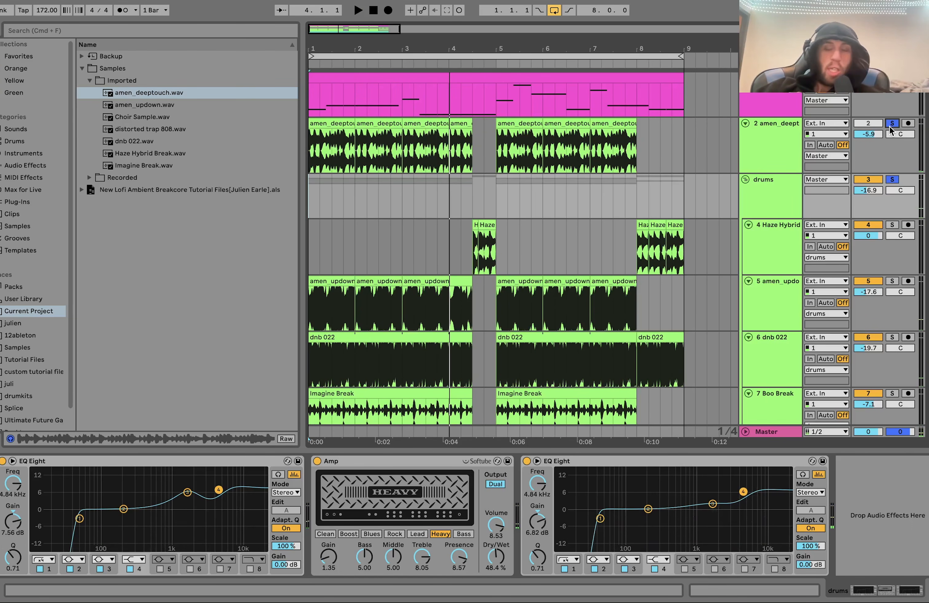
Step: Collapse the amen_deeptouch track and the drums group, and expand the pad track with only it soloed
{"action": "left_click", "coordinate": [745, 124]}
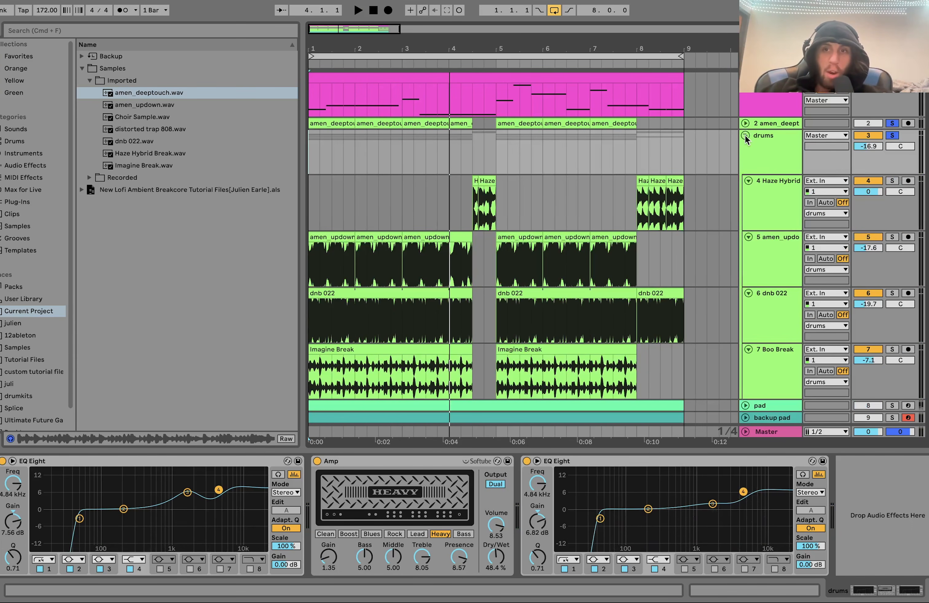
{"action": "left_click", "coordinate": [745, 135]}
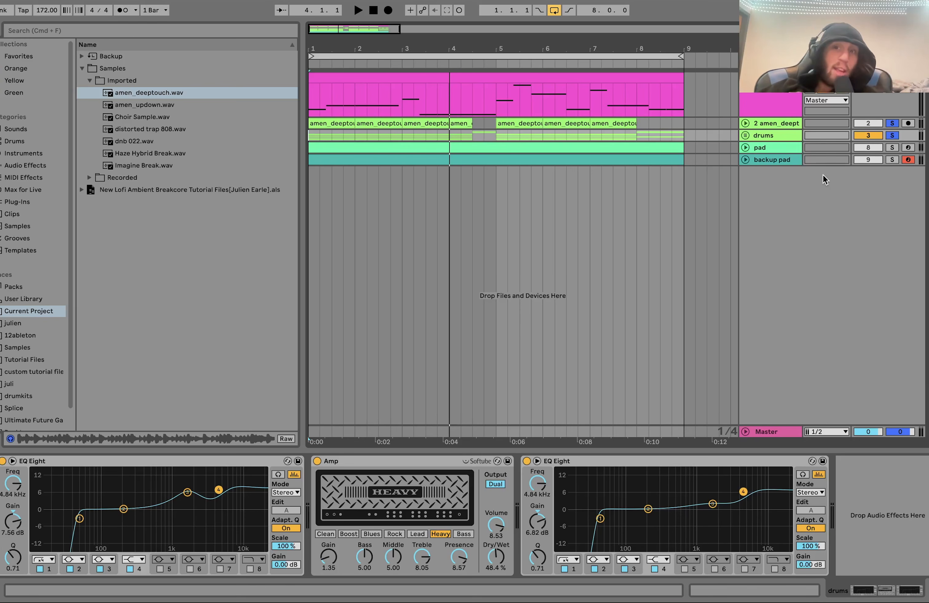
{"action": "left_click", "coordinate": [745, 147]}
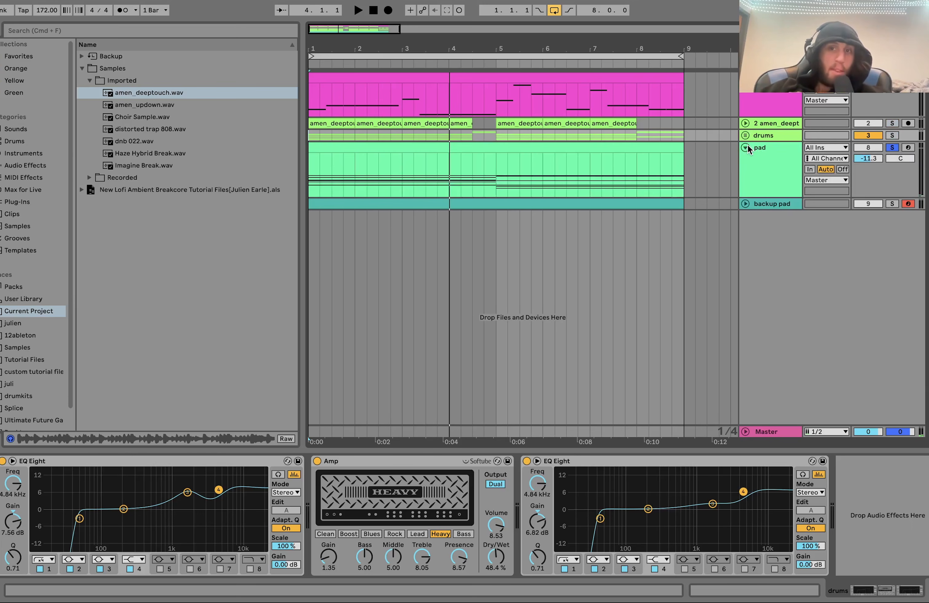
Step: Play the soloed pad from bar 1 and open its MIDI clip to examine the chord notes up close
{"action": "key", "text": "space"}
{"action": "double_click", "coordinate": [637, 148]}
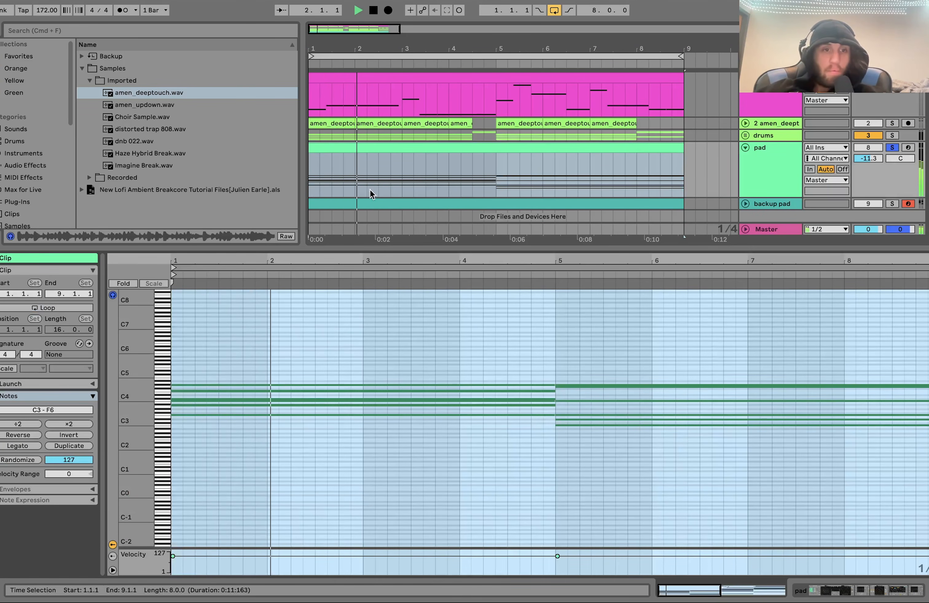
{"action": "left_click_drag", "start_coordinate": [135, 382], "coordinate": [158, 393]}
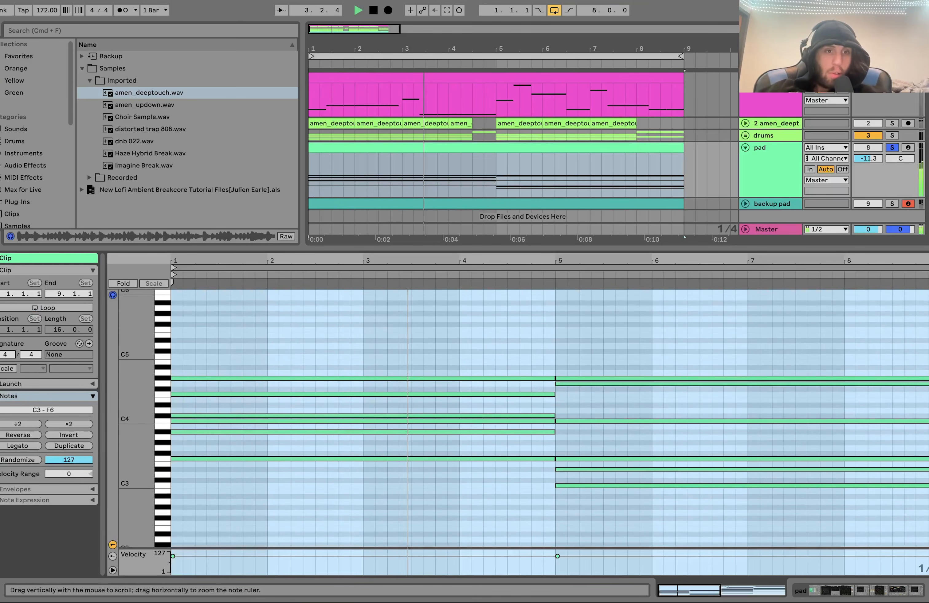
{"action": "left_click", "coordinate": [178, 395]}
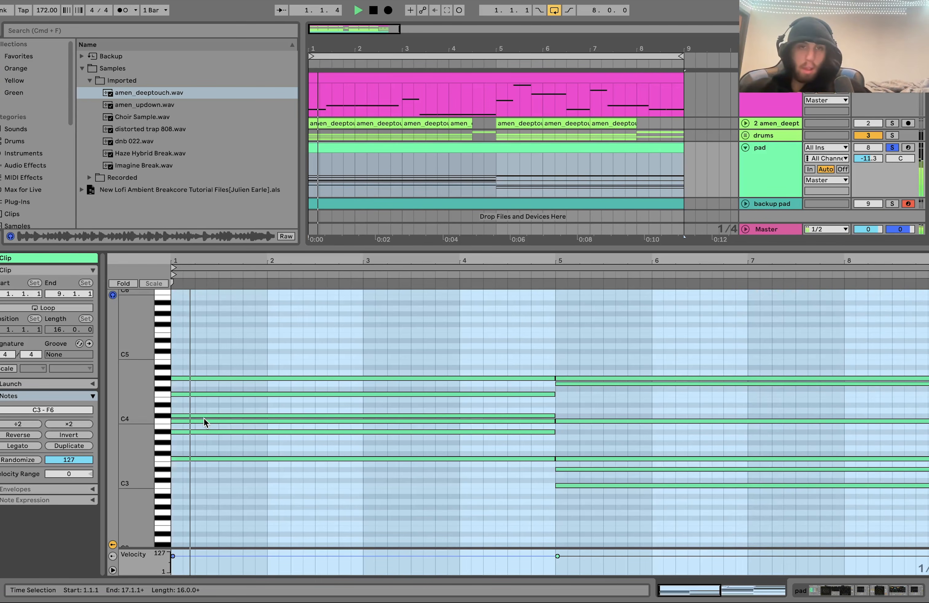
{"action": "key", "text": "space"}
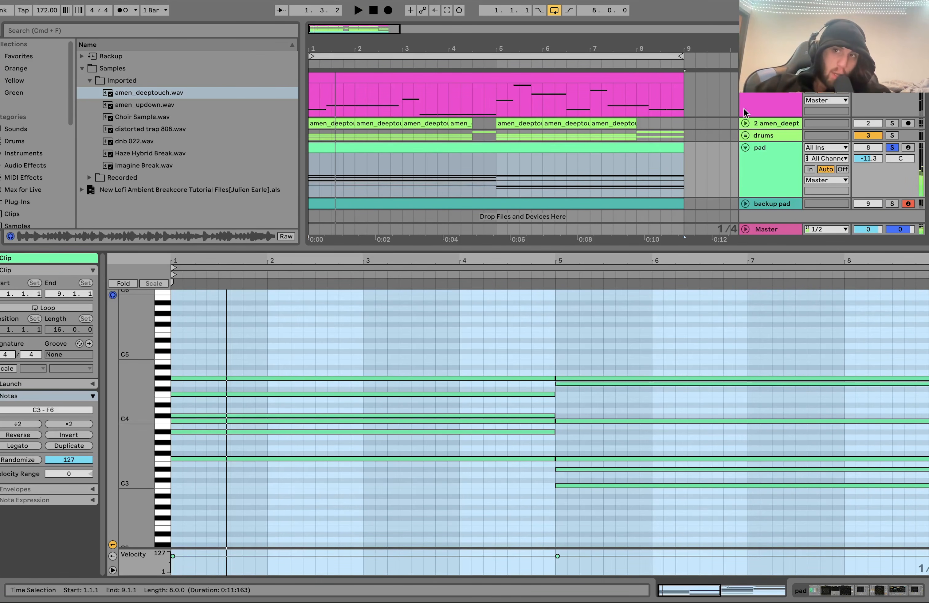
Step: View the distorted trap 808 clip's notes for comparison and return to the pad clip's notes
{"action": "left_click", "coordinate": [868, 78]}
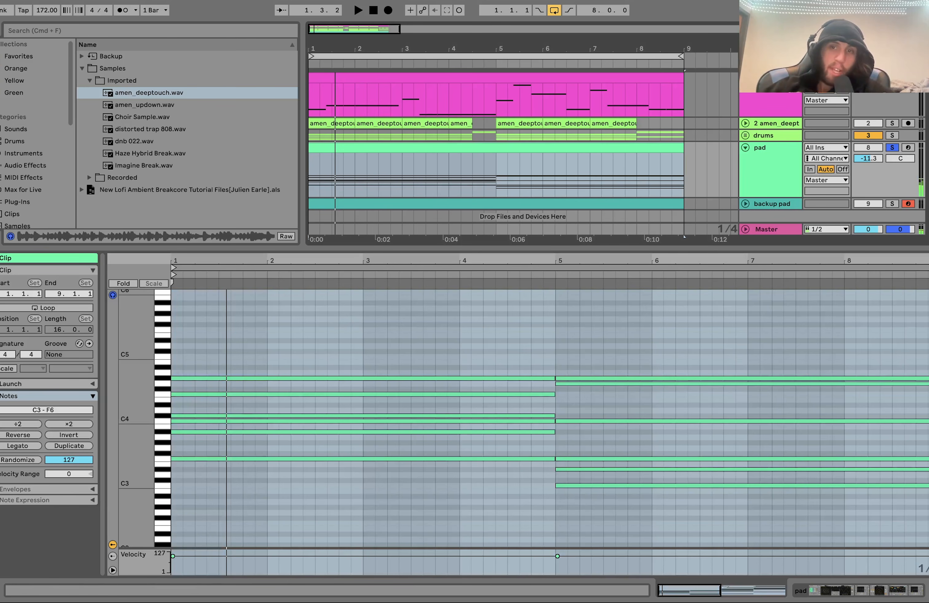
{"action": "left_click", "coordinate": [585, 83]}
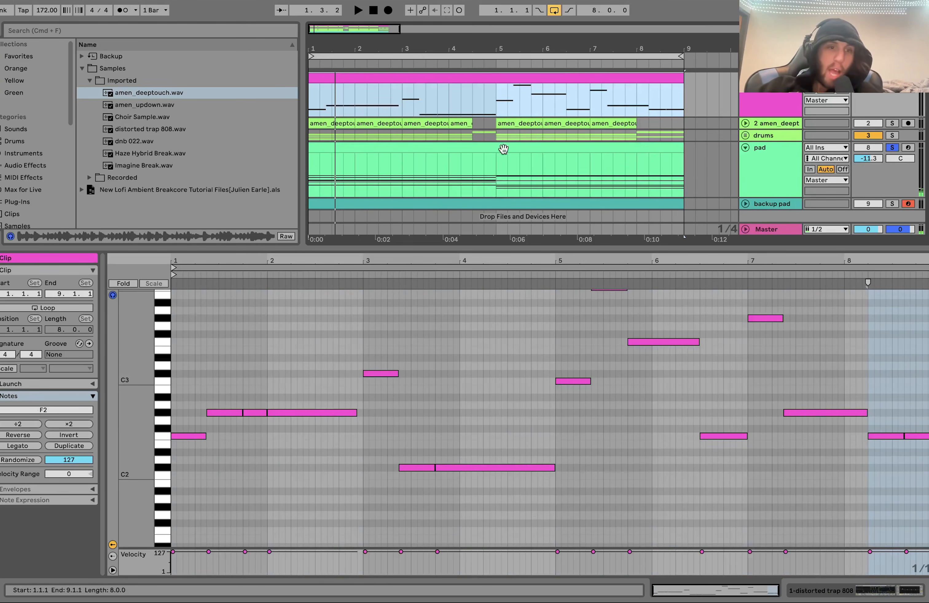
{"action": "left_click", "coordinate": [532, 148]}
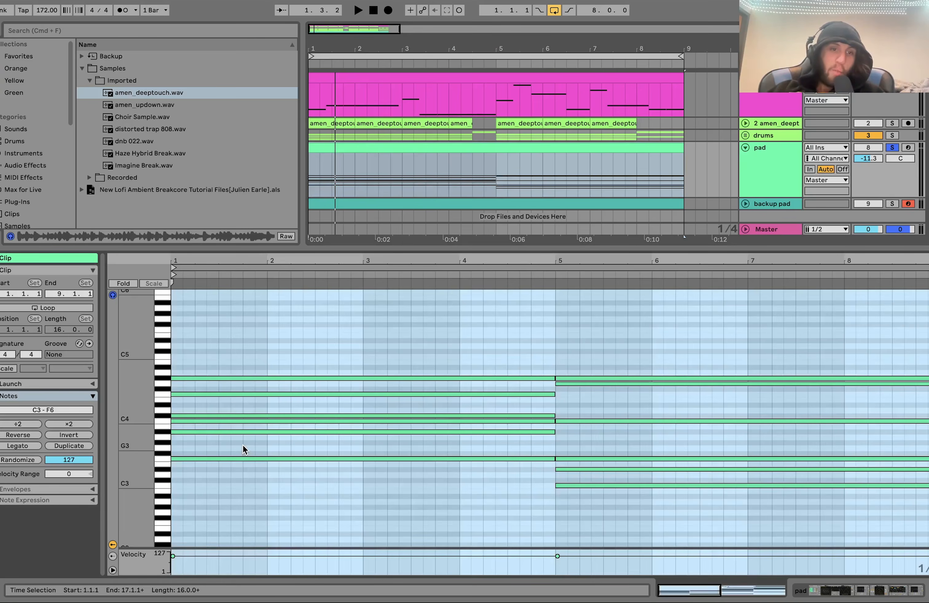
Step: Audition individual lower notes of the pad's first chord, and select its F3 to C#4 notes together
{"action": "left_click", "coordinate": [243, 459]}
{"action": "left_click", "coordinate": [228, 432]}
{"action": "left_click", "coordinate": [227, 421]}
{"action": "key", "text": "Up"}
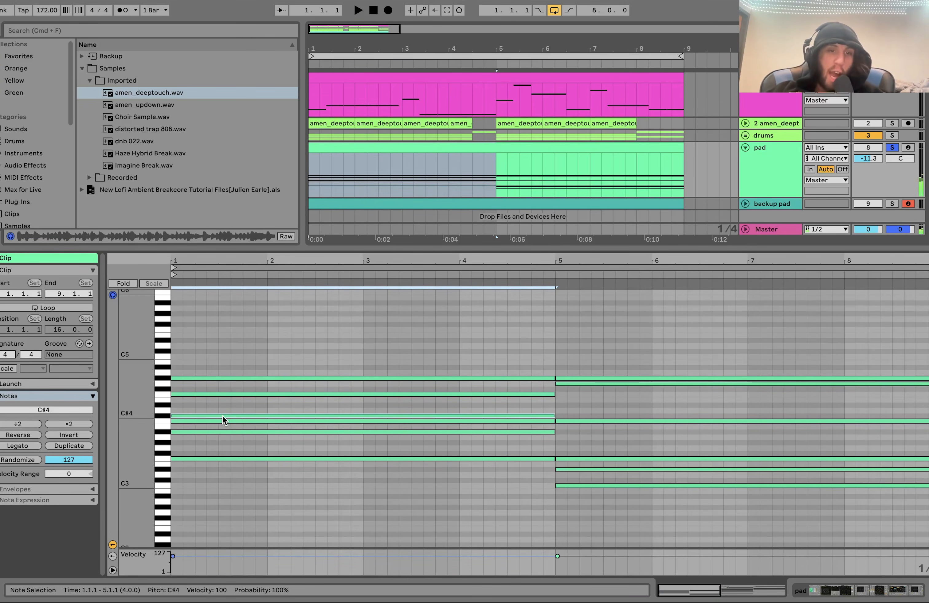
{"action": "left_click", "coordinate": [225, 421], "text": "shift"}
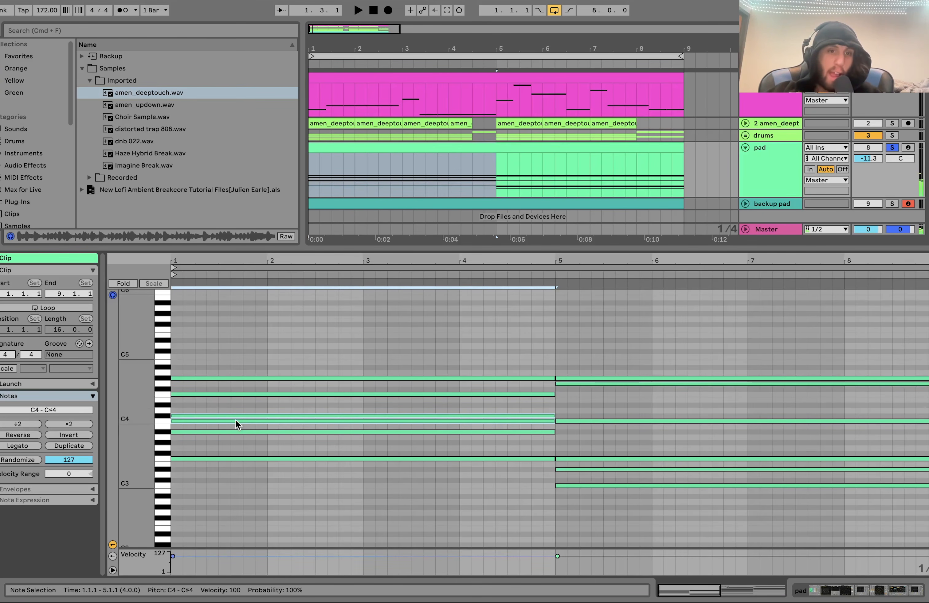
{"action": "left_click_drag", "start_coordinate": [236, 408], "coordinate": [239, 486]}
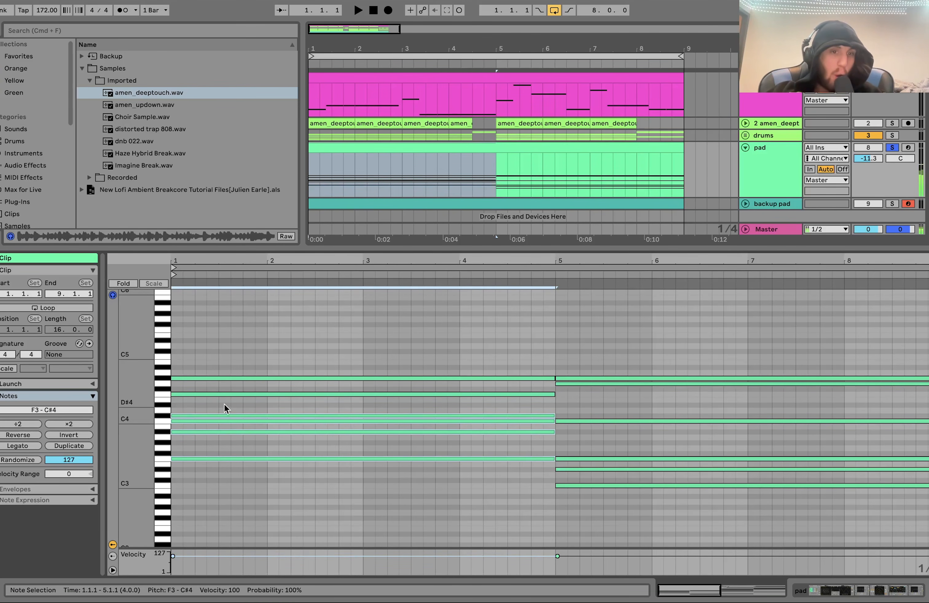
Step: Play the pad from bar 1 with the distorted 808 briefly soloed alongside, and select the pad track
{"action": "key", "text": "space"}
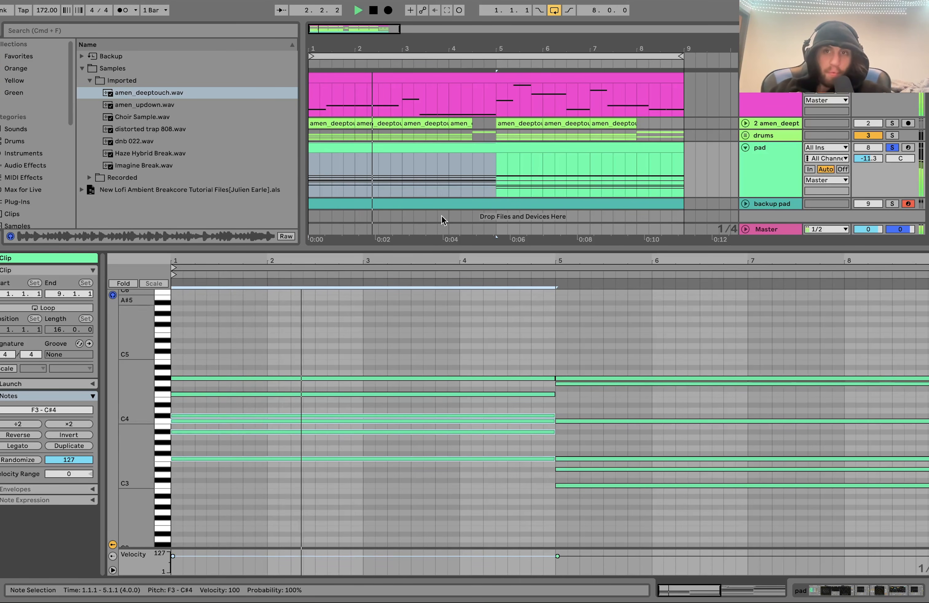
{"action": "left_click", "coordinate": [892, 78]}
{"action": "left_click", "coordinate": [781, 162]}
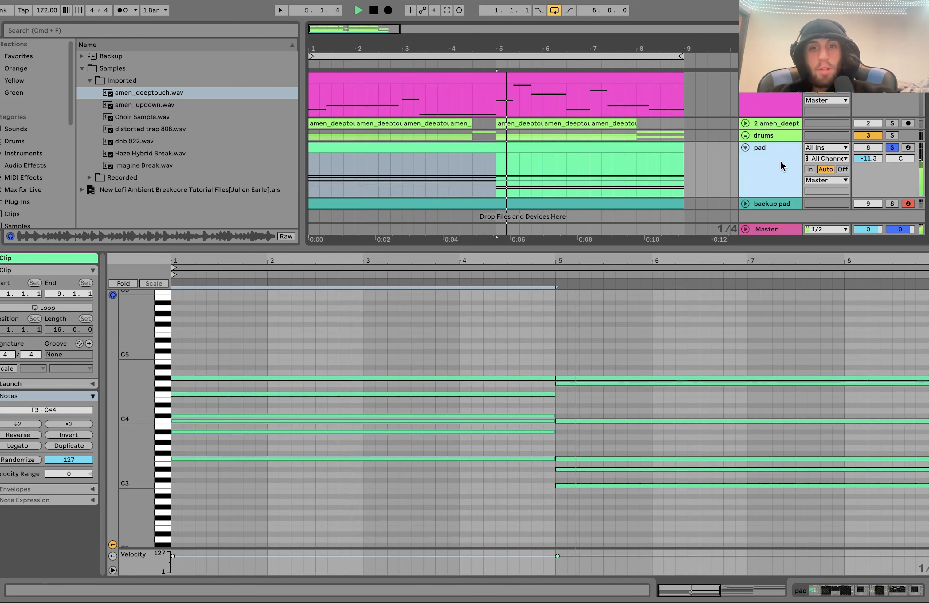
{"action": "key", "text": "space"}
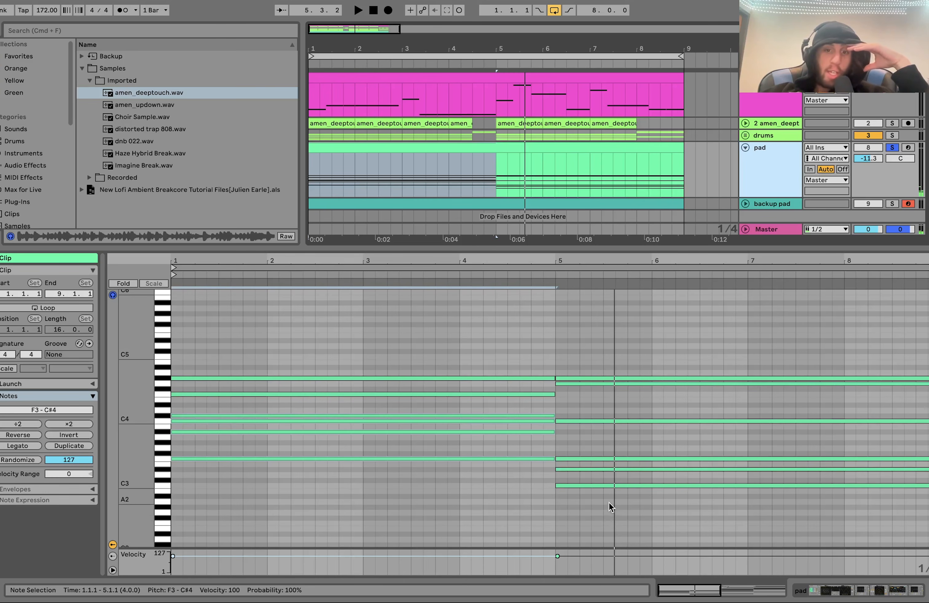
Step: Audition the notes of the pad's second chord at bar 5, and select all notes of both chords
{"action": "left_click_drag", "start_coordinate": [609, 501], "coordinate": [611, 362]}
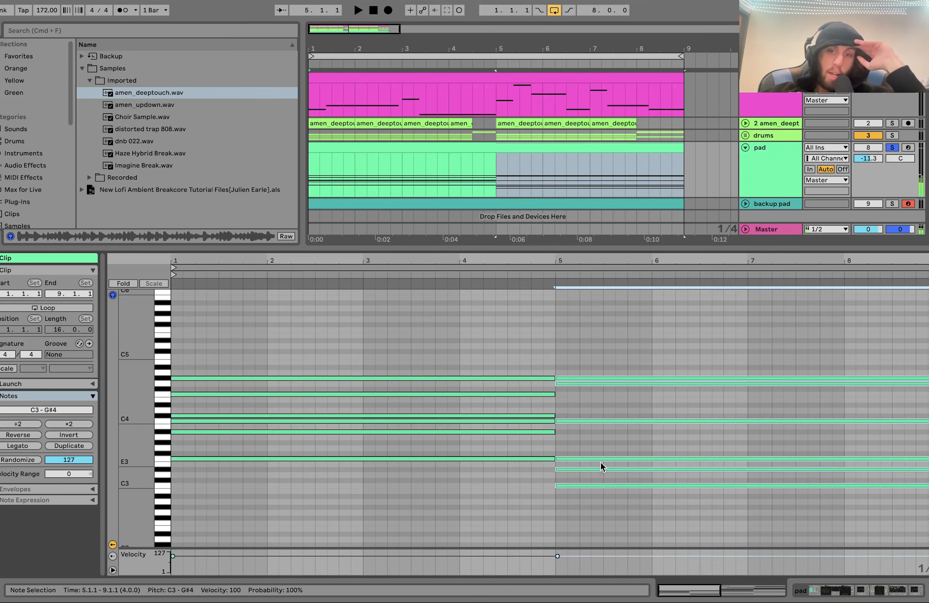
{"action": "left_click", "coordinate": [603, 421]}
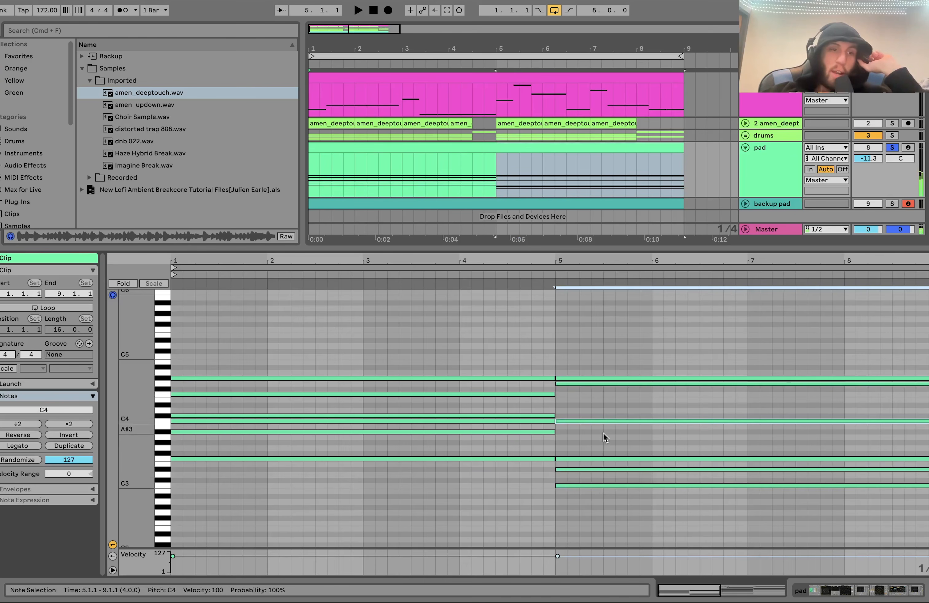
{"action": "left_click", "coordinate": [614, 384]}
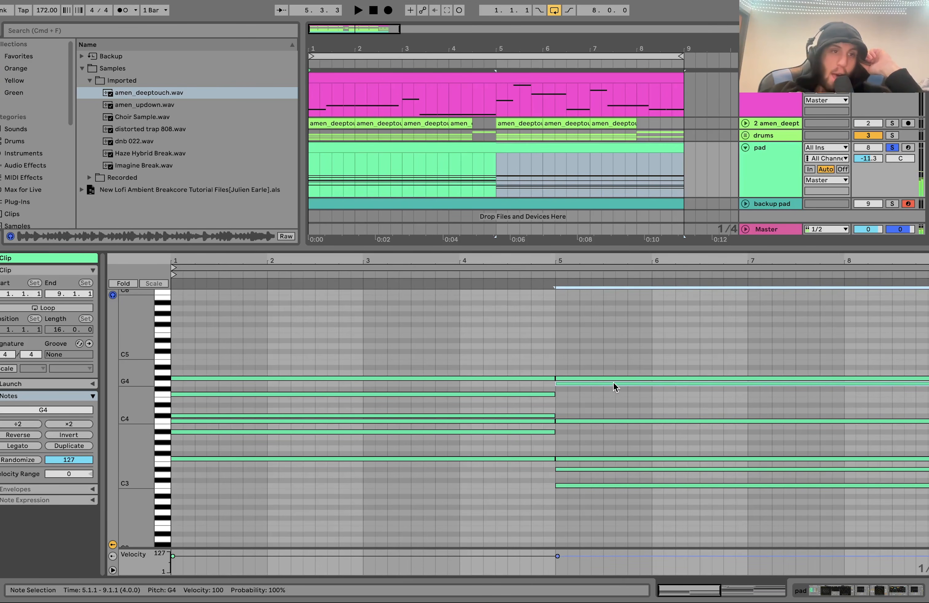
{"action": "left_click", "coordinate": [607, 379]}
{"action": "left_click_drag", "start_coordinate": [604, 351], "coordinate": [629, 506]}
{"action": "left_click_drag", "start_coordinate": [484, 372], "coordinate": [713, 564]}
Step: Play the pad's two-chord clip from bar 1 and show the pad track's Instrument Rack with its Wavetable layers
{"action": "left_click", "coordinate": [763, 180]}
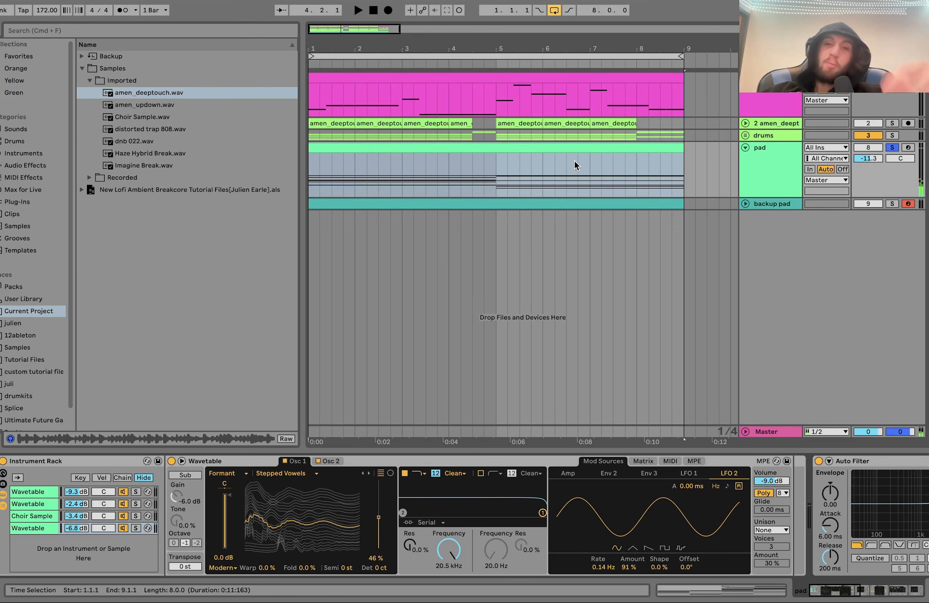
{"action": "left_click", "coordinate": [560, 147]}
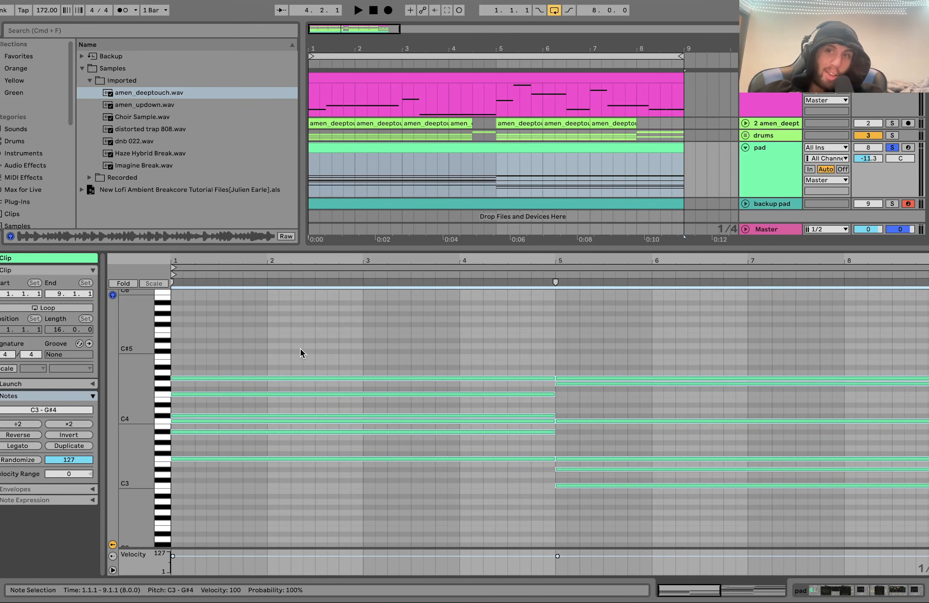
{"action": "key", "text": "space"}
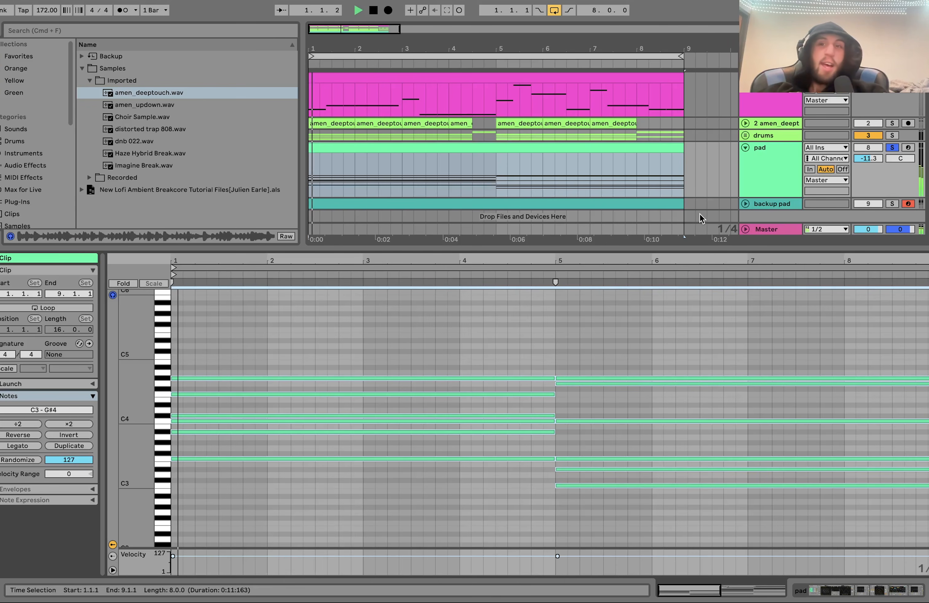
{"action": "left_click", "coordinate": [779, 167]}
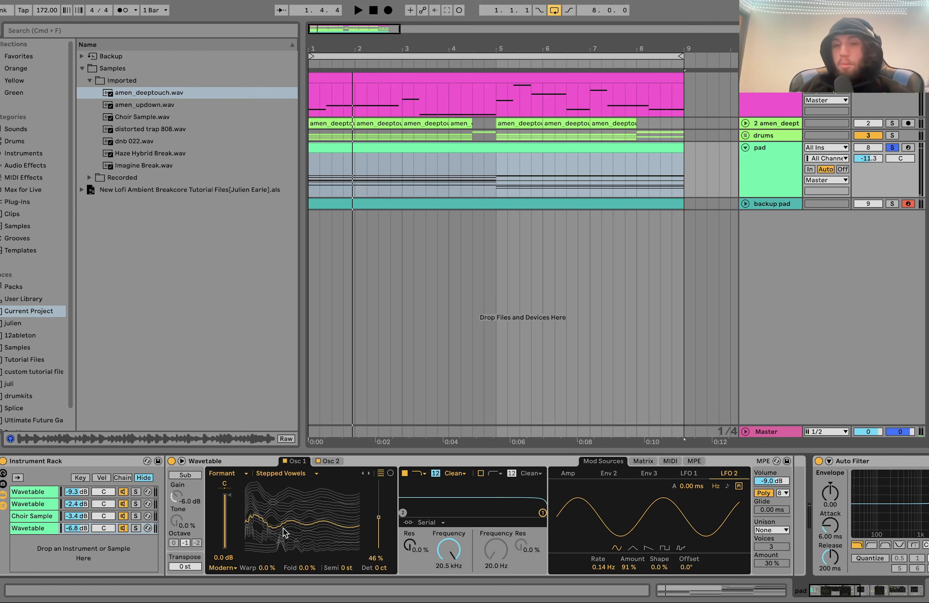
{"action": "key", "text": "space"}
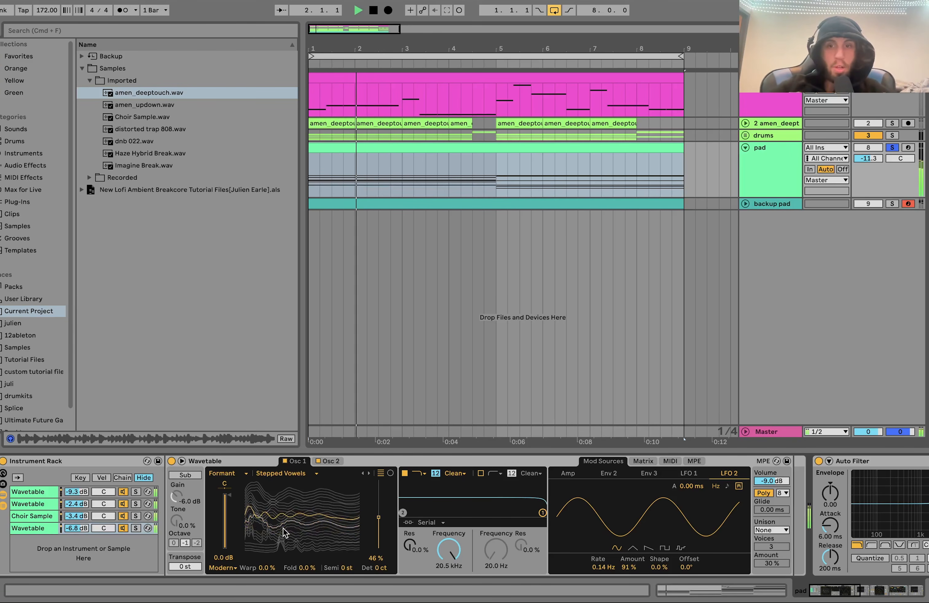
{"action": "key", "text": "space"}
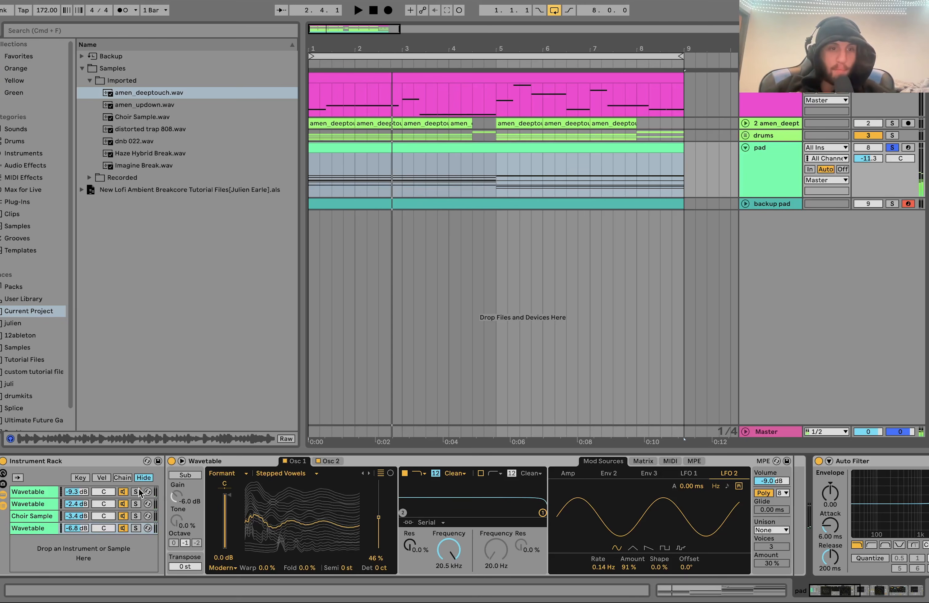
Step: Turn off the Echo, Reverb and both Auto Filters after the pad's Instrument Rack and play the dry sound
{"action": "scroll", "coordinate": [581, 456], "scroll_direction": "right", "scroll_amount": 10}
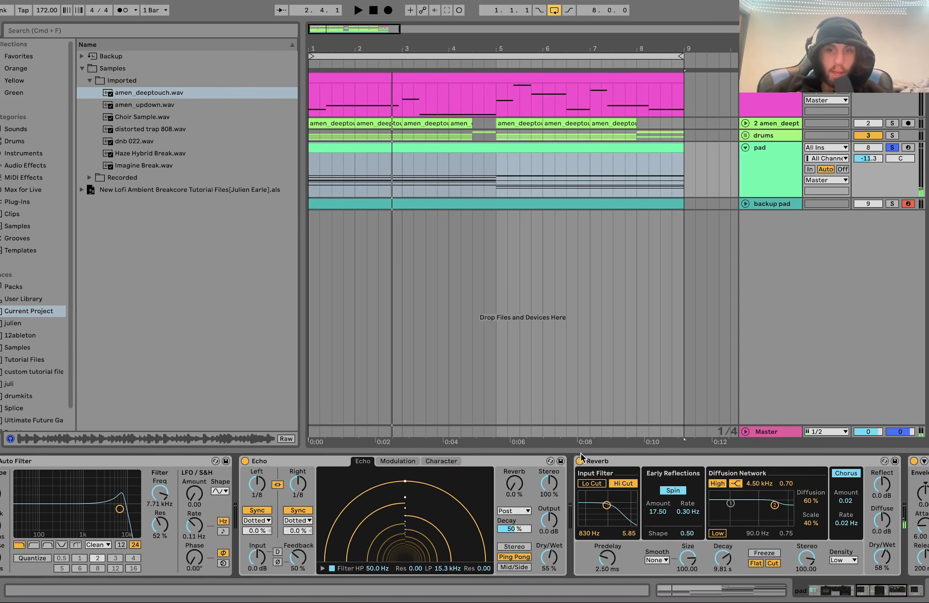
{"action": "scroll", "coordinate": [164, 474], "scroll_direction": "right", "scroll_amount": 8}
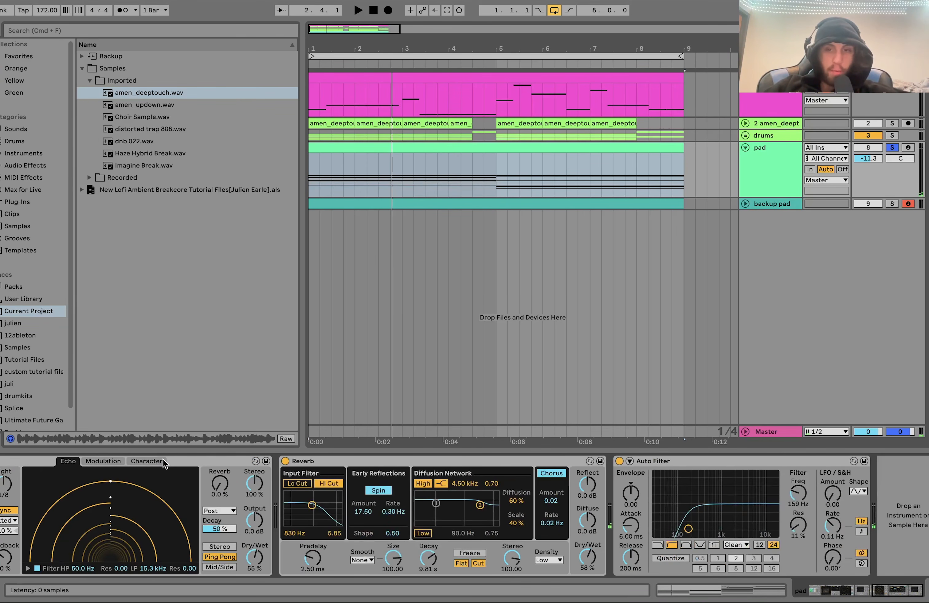
{"action": "left_click", "coordinate": [661, 464]}
{"action": "key", "text": "space"}
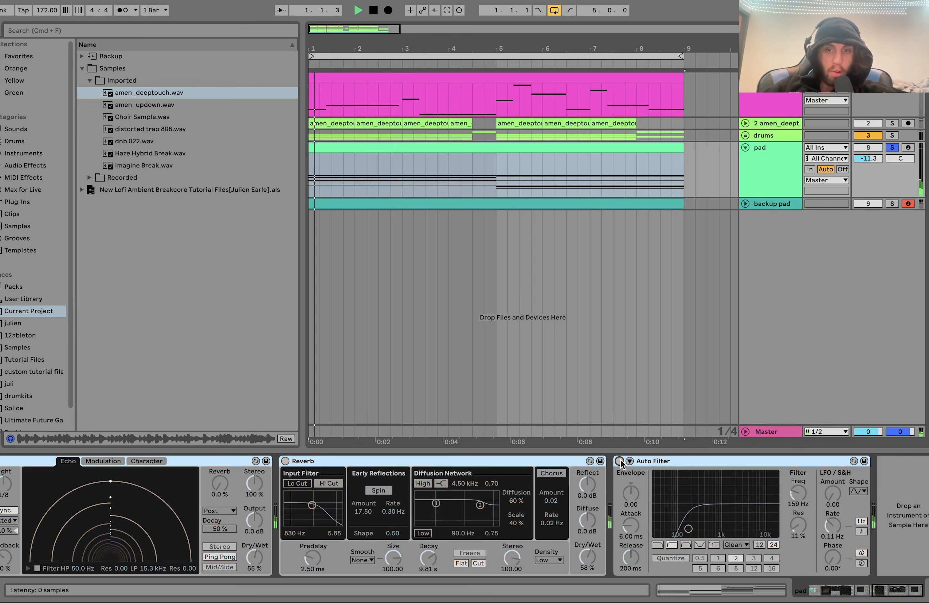
Step: Solo the first Wavetable chain in the pad's Instrument Rack and show its second oscillator
{"action": "scroll", "coordinate": [620, 460], "scroll_direction": "left", "scroll_amount": 15}
{"action": "left_click", "coordinate": [25, 495]}
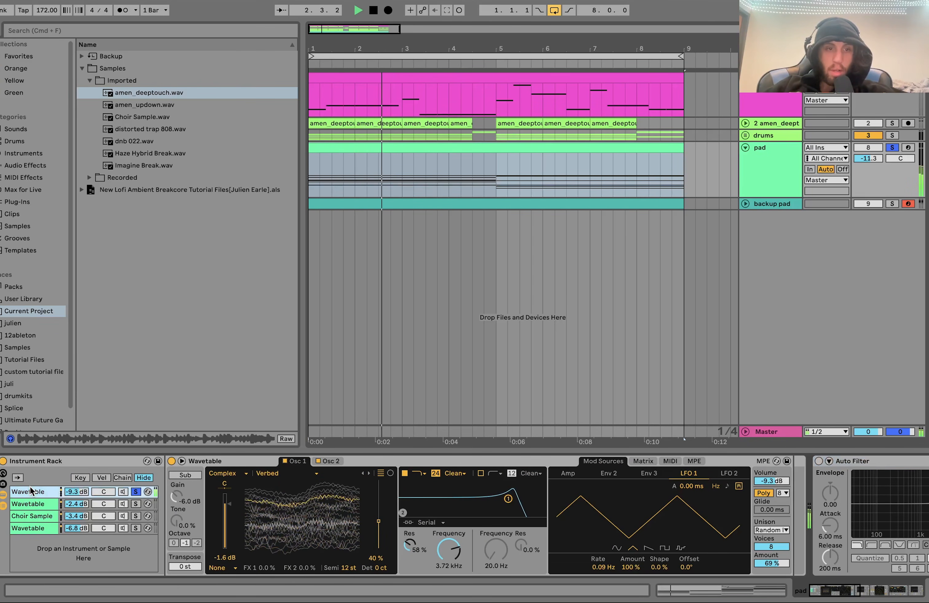
{"action": "left_click", "coordinate": [329, 461]}
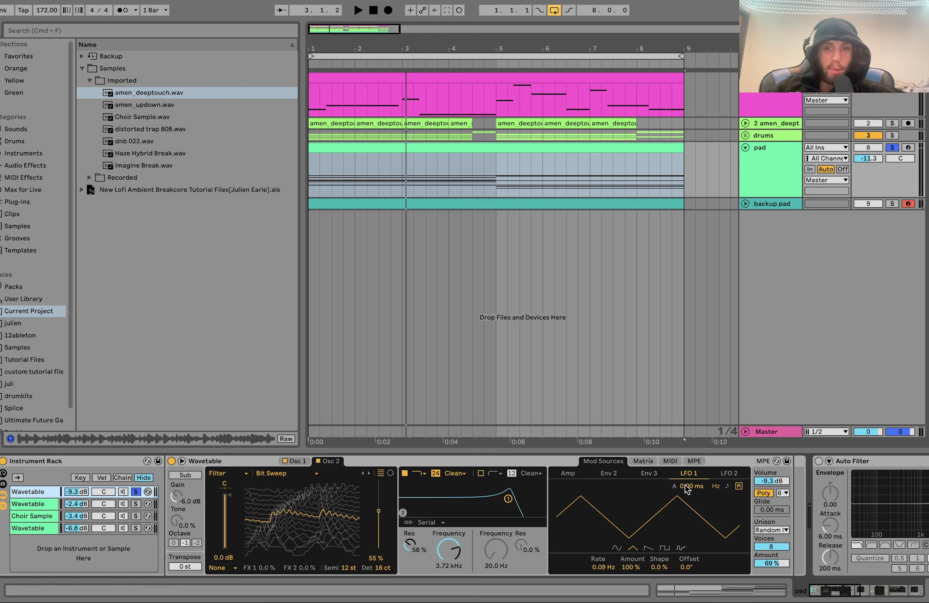
Step: Show the modulation matrix of the first Wavetable layer, play it briefly, and show its LFO 1 and LFO 2
{"action": "left_click", "coordinate": [643, 462]}
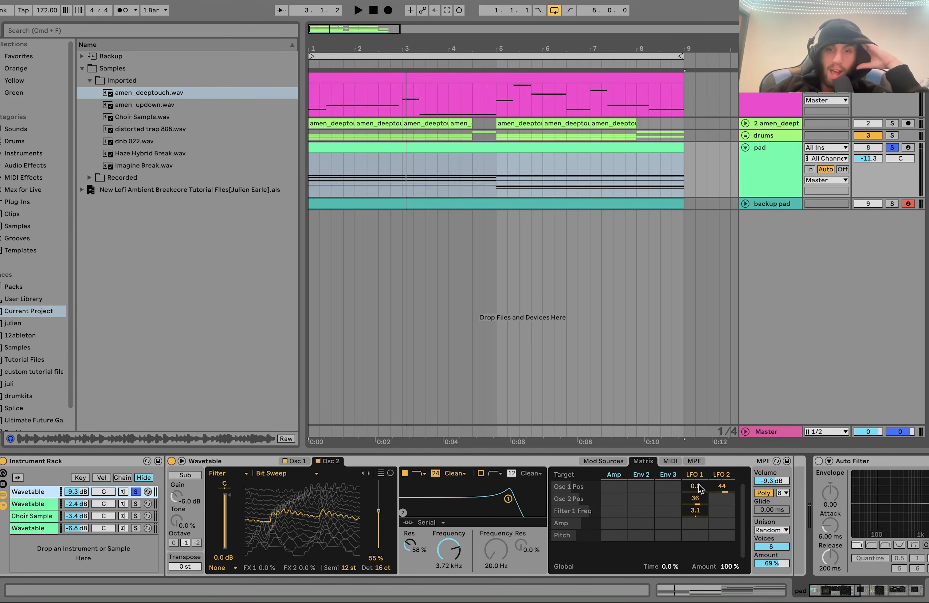
{"action": "key", "text": "space"}
{"action": "key", "text": "space"}
{"action": "left_click", "coordinate": [694, 474]}
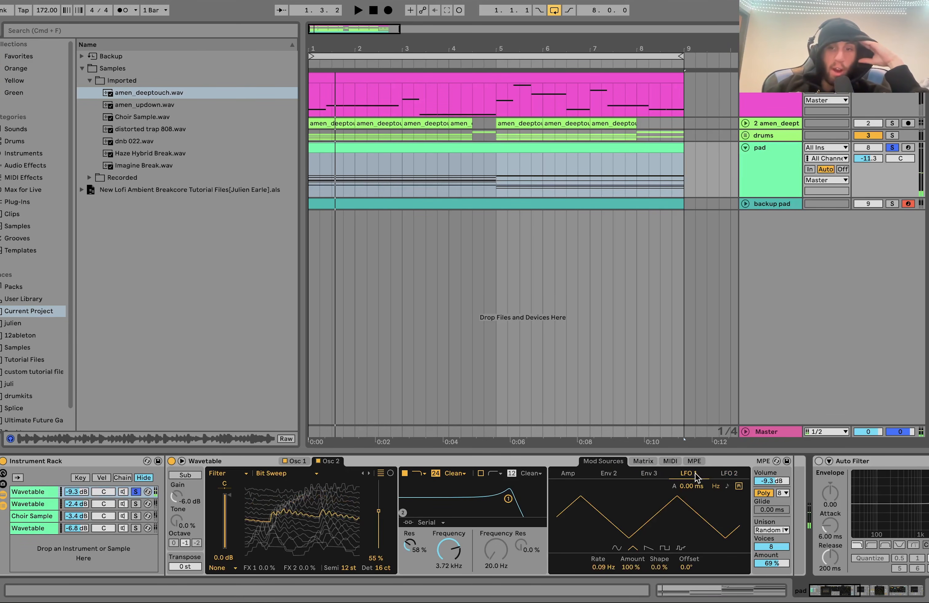
{"action": "left_click", "coordinate": [725, 475]}
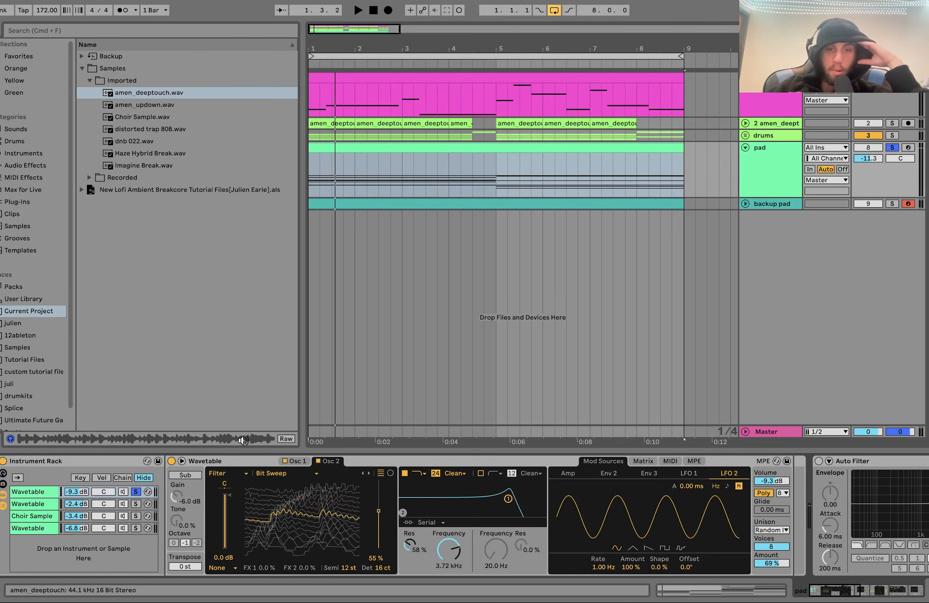
Step: Show the first oscillator of the first Wavetable layer and play the soloed layer
{"action": "left_click", "coordinate": [296, 462]}
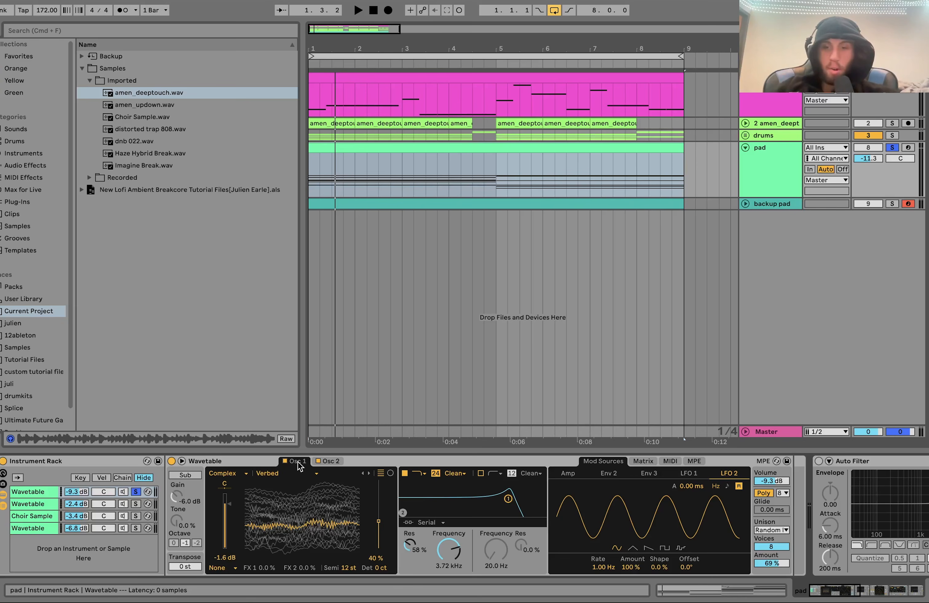
{"action": "key", "text": "space"}
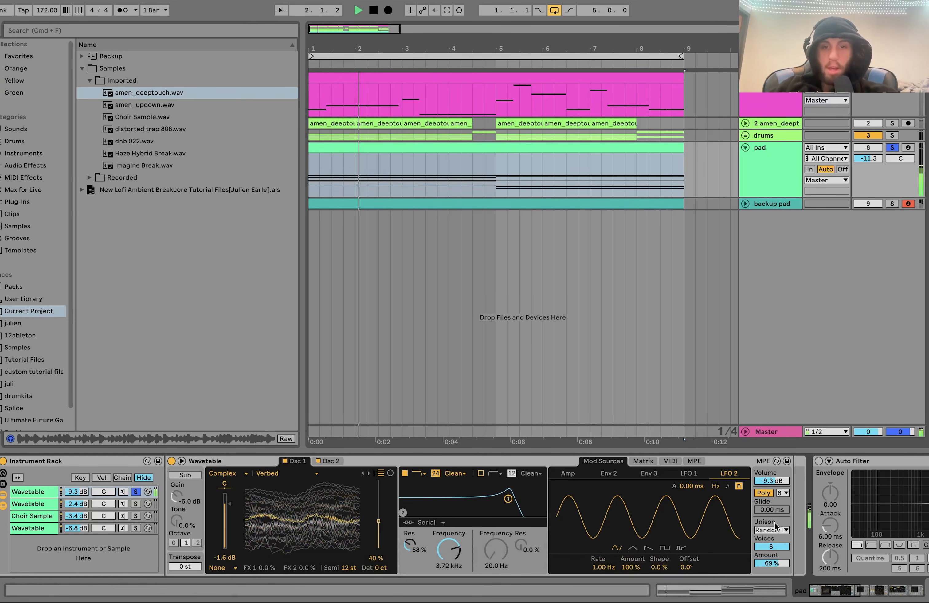
{"action": "key", "text": "space"}
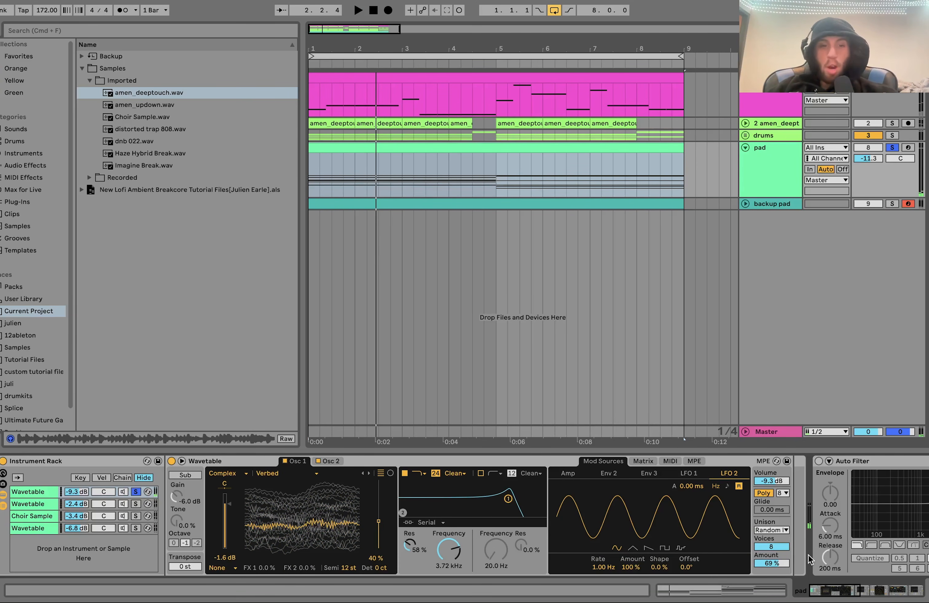
Step: Solo the second Wavetable chain in the Instrument Rack and play it on its own
{"action": "left_click", "coordinate": [136, 505]}
{"action": "key", "text": "space"}
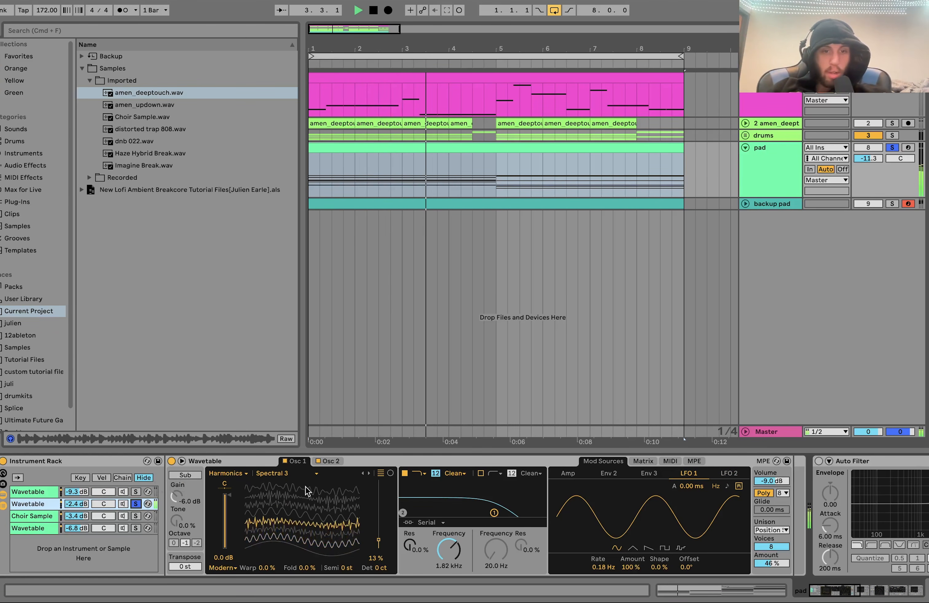
{"action": "key", "text": "space"}
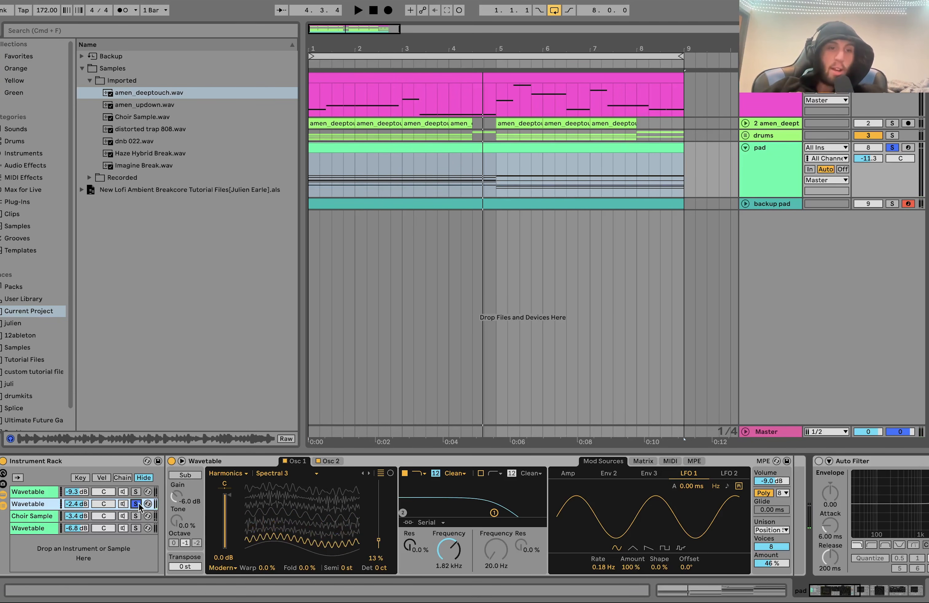
Step: Solo the first Wavetable chain along with the second, play both together, and unsolo the first again
{"action": "left_click", "coordinate": [136, 492]}
{"action": "key", "text": "space"}
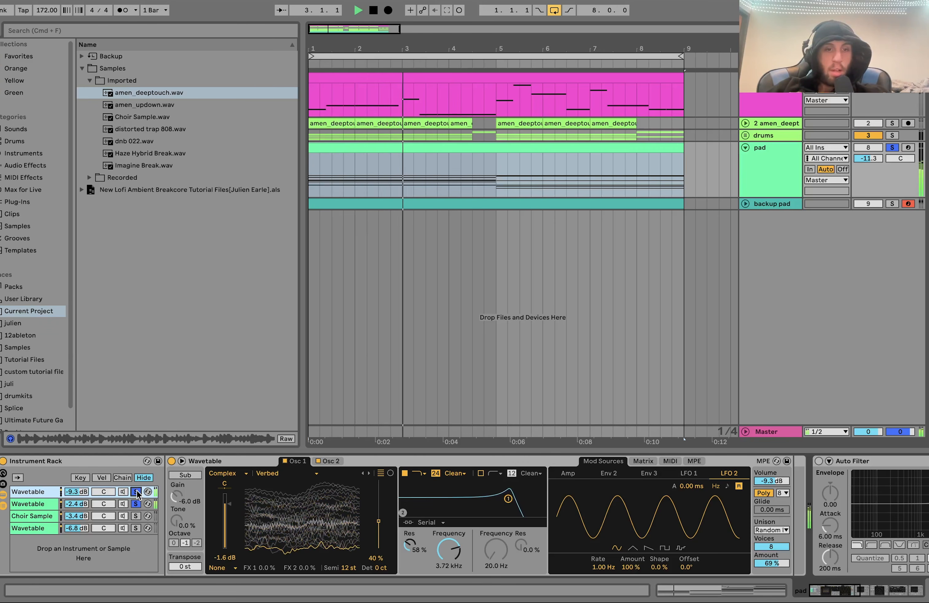
{"action": "left_click", "coordinate": [137, 492]}
{"action": "key", "text": "space"}
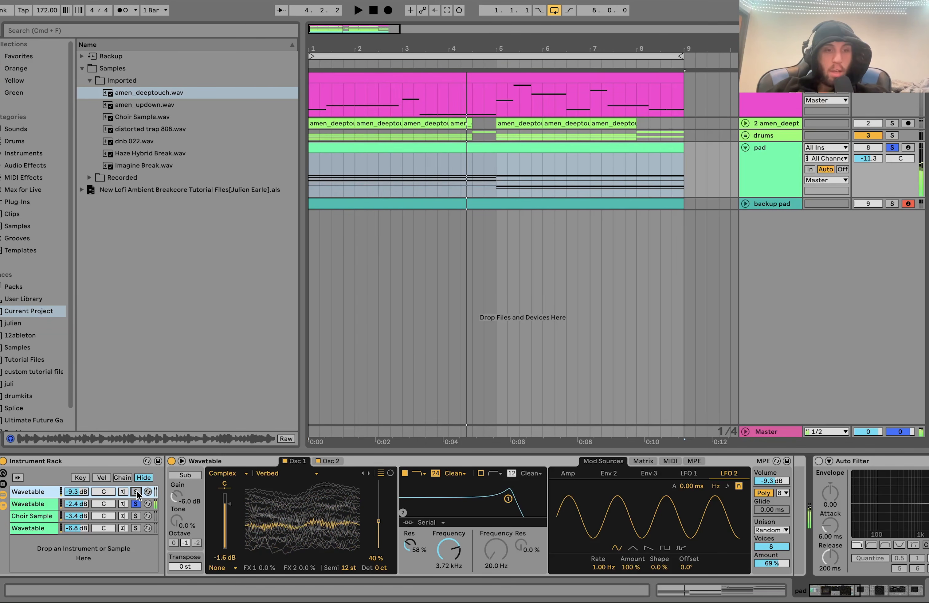
Step: Show the second oscillator and the modulation matrix of the second Wavetable layer
{"action": "left_click", "coordinate": [28, 505]}
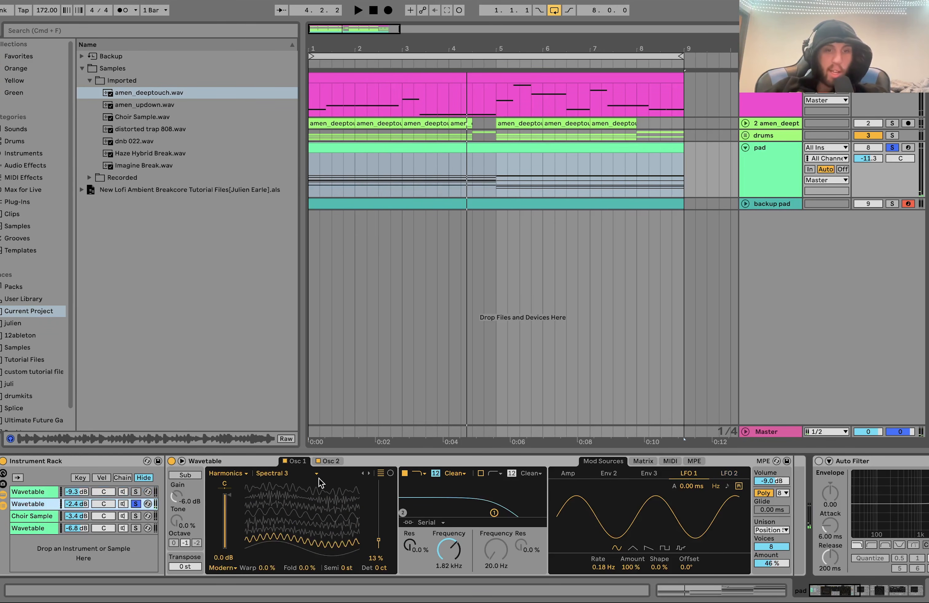
{"action": "left_click", "coordinate": [328, 461]}
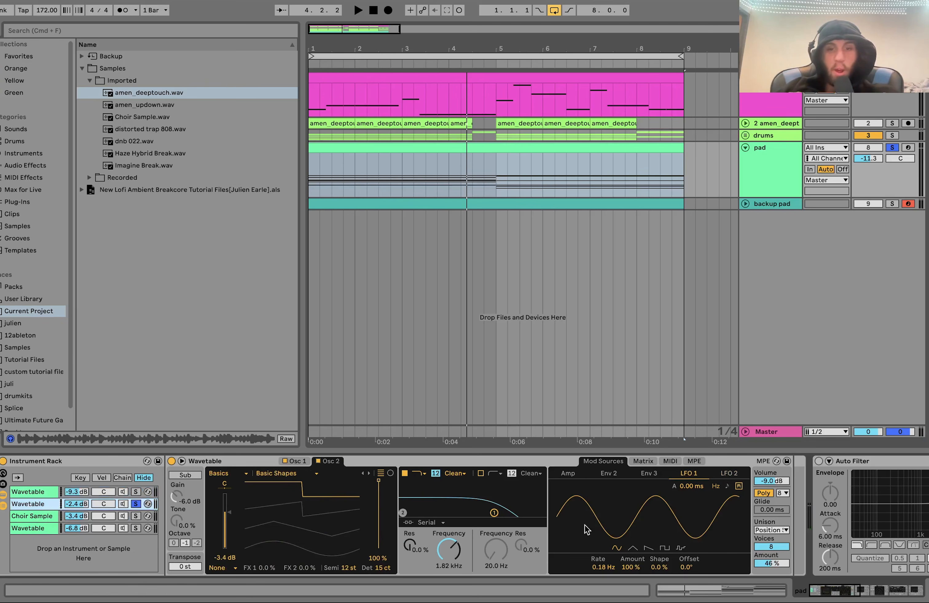
{"action": "left_click", "coordinate": [643, 461]}
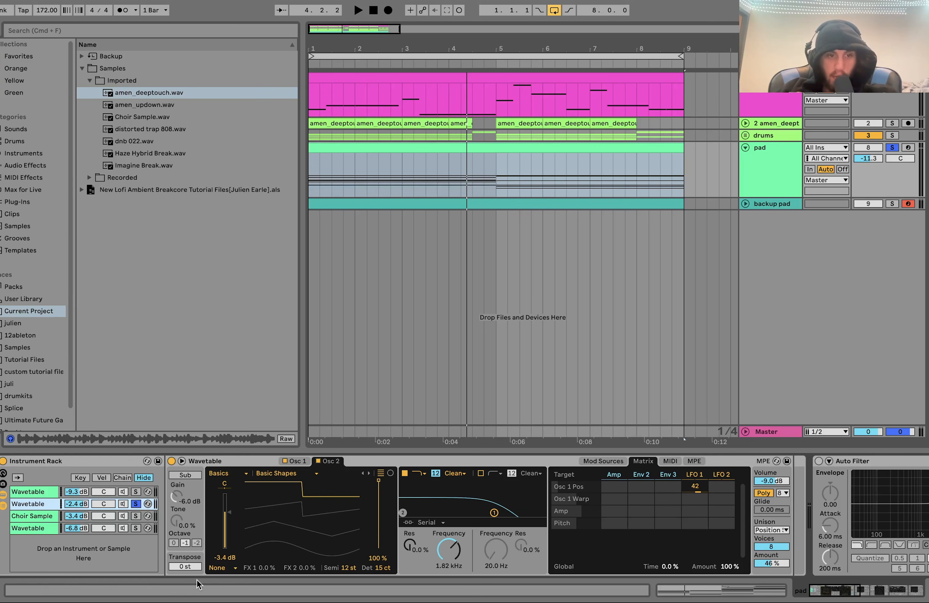
Step: Solo and play the Choir Sample chain, and compare the full rack with the fourth Wavetable chain switched off and on
{"action": "left_click", "coordinate": [135, 516]}
{"action": "key", "text": "space"}
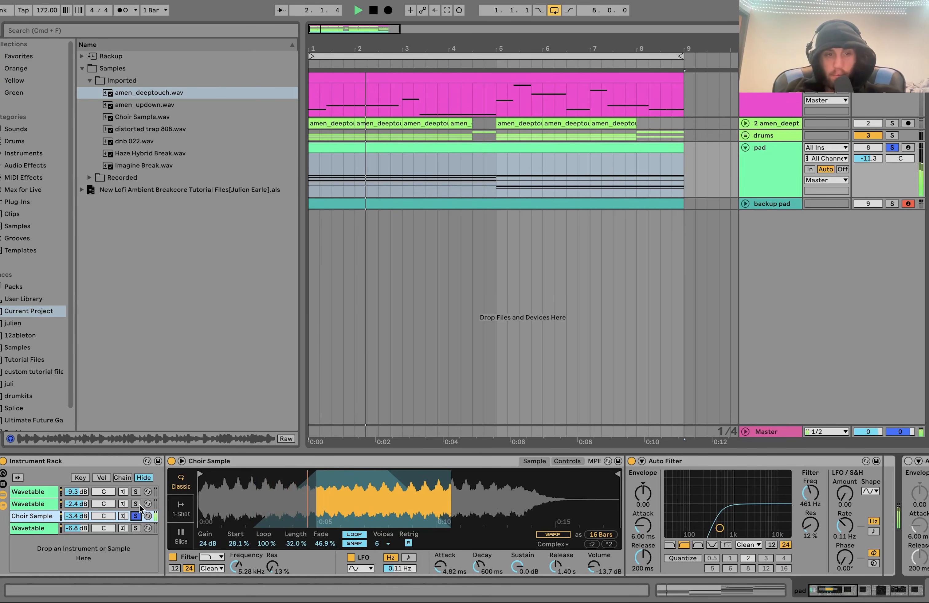
{"action": "left_click", "coordinate": [123, 528]}
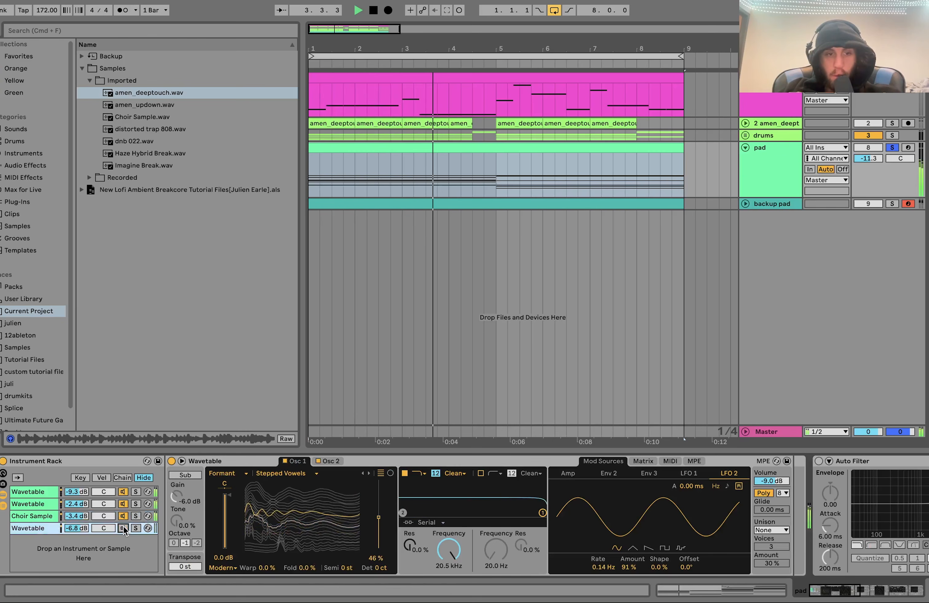
{"action": "left_click", "coordinate": [123, 528]}
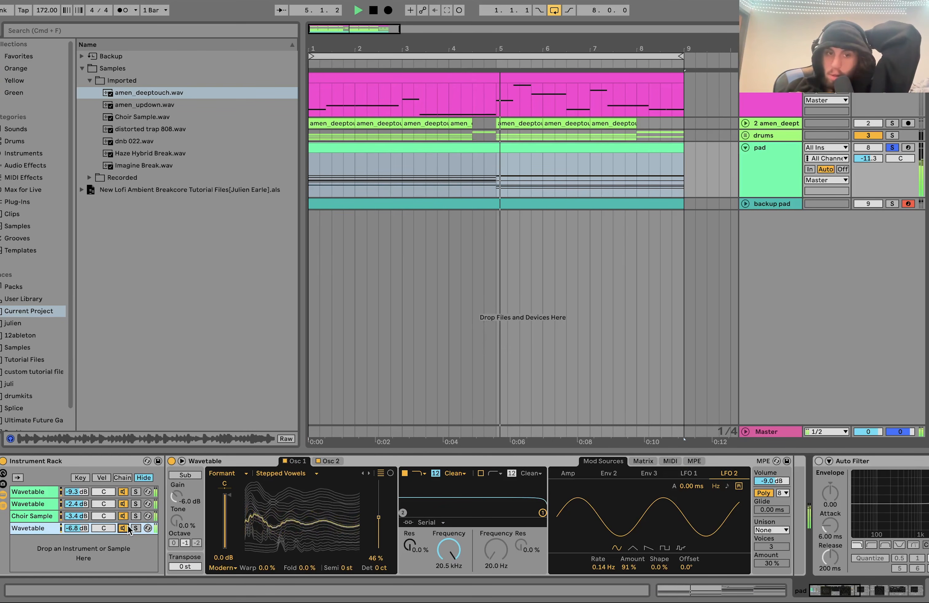
{"action": "key", "text": "space"}
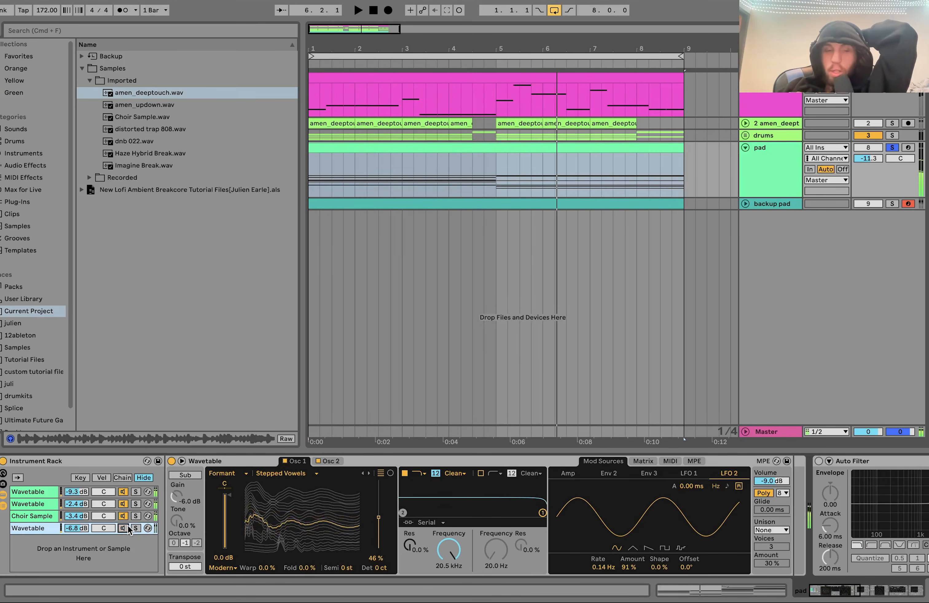
{"action": "left_click", "coordinate": [136, 517]}
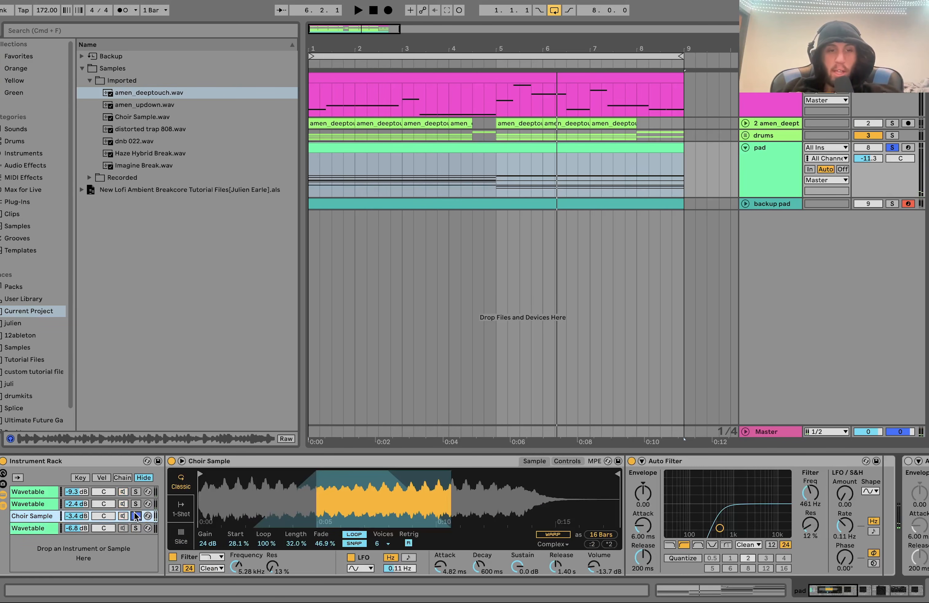
Step: Solo the fourth Wavetable chain, play it, and lower its first filter's frequency to 2.68 kHz
{"action": "left_click", "coordinate": [136, 528]}
{"action": "key", "text": "space"}
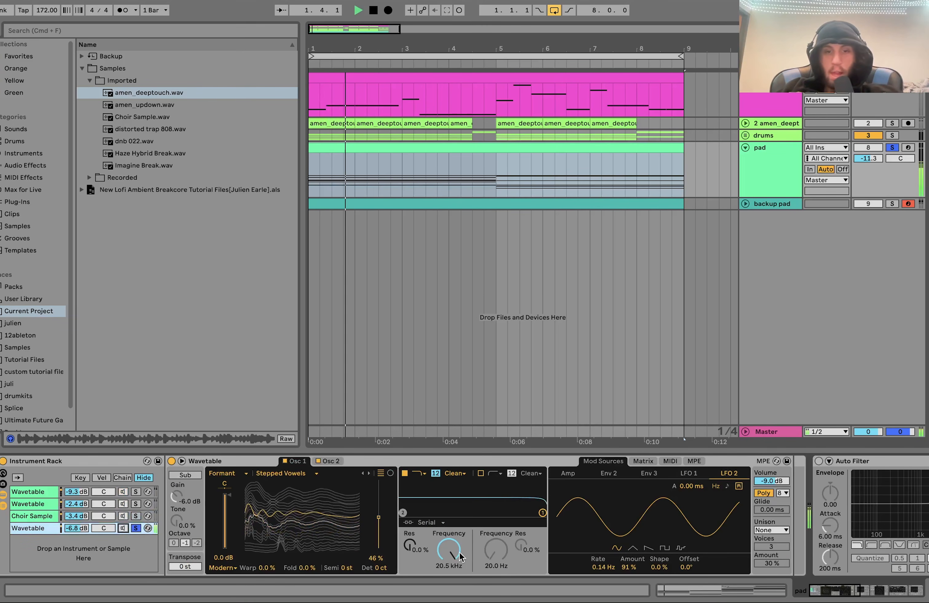
{"action": "left_click_drag", "start_coordinate": [431, 548], "coordinate": [431, 533]}
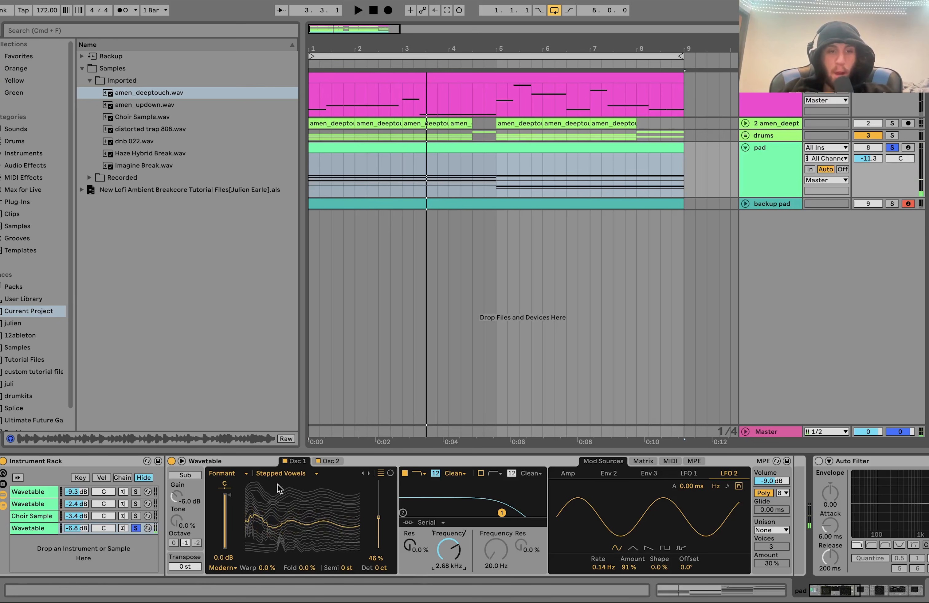
Step: Show the fourth Wavetable layer's second oscillator and modulation matrix while playing it
{"action": "left_click", "coordinate": [325, 462]}
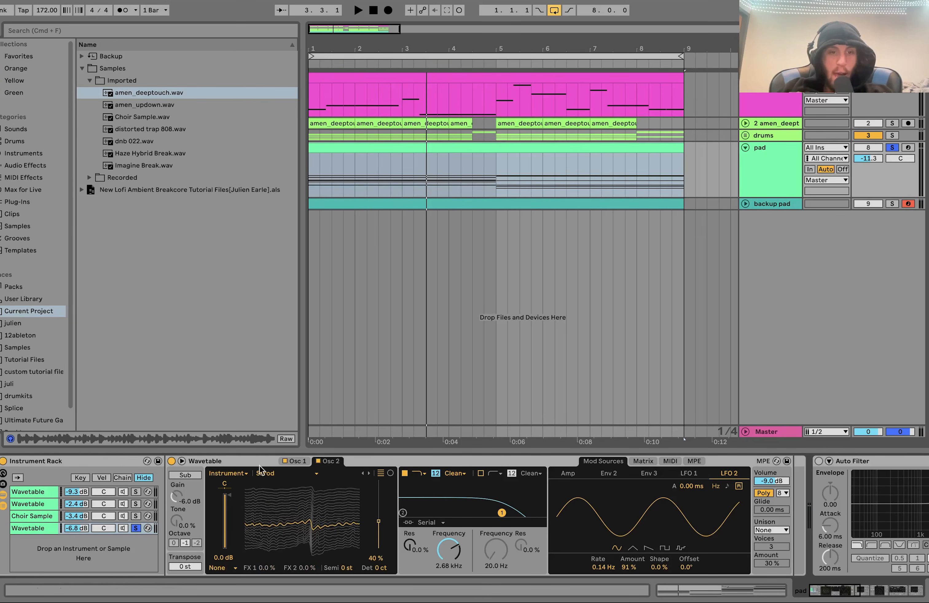
{"action": "key", "text": "space"}
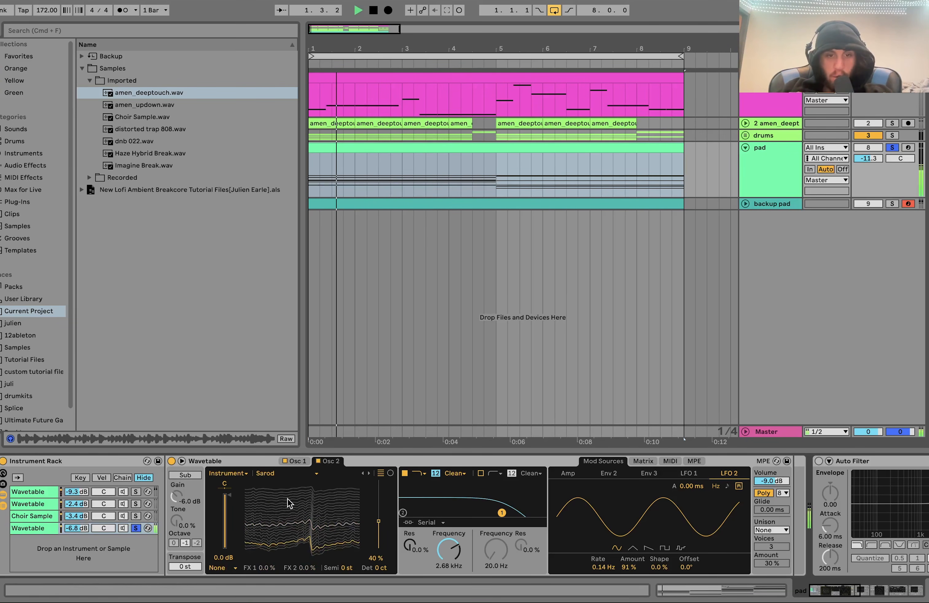
{"action": "left_click", "coordinate": [645, 467]}
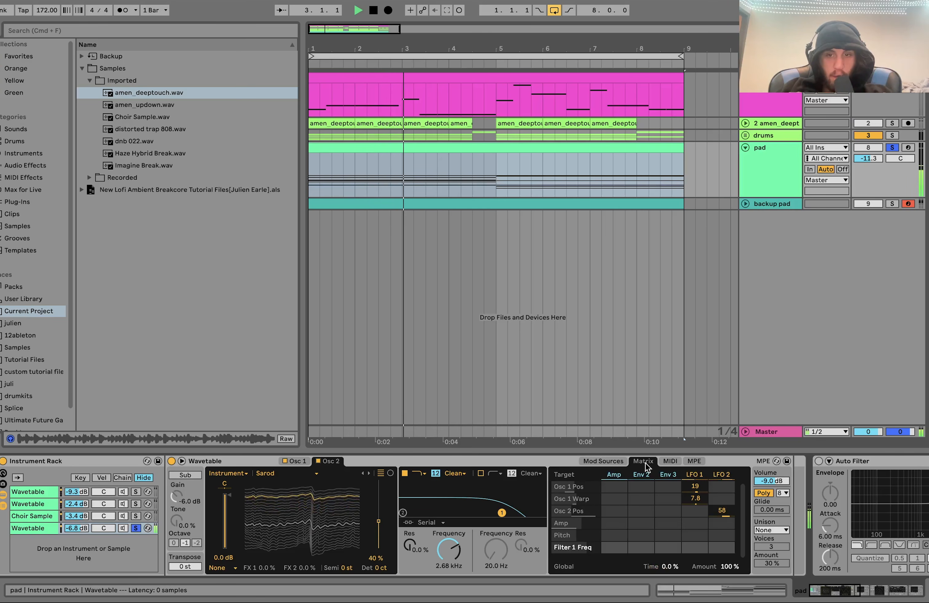
{"action": "left_click_drag", "start_coordinate": [722, 519], "coordinate": [724, 510]}
Step: Unsolo the fourth Wavetable chain, set its filter frequency back to 20.5 kHz, and play all the pad's layers together
{"action": "left_click", "coordinate": [136, 528]}
{"action": "key", "text": "space"}
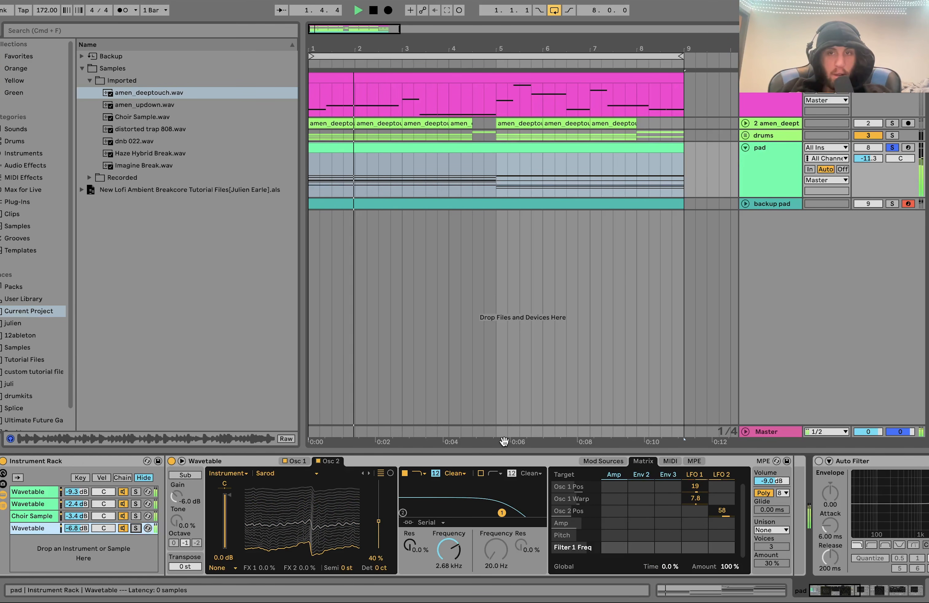
{"action": "left_click", "coordinate": [895, 147]}
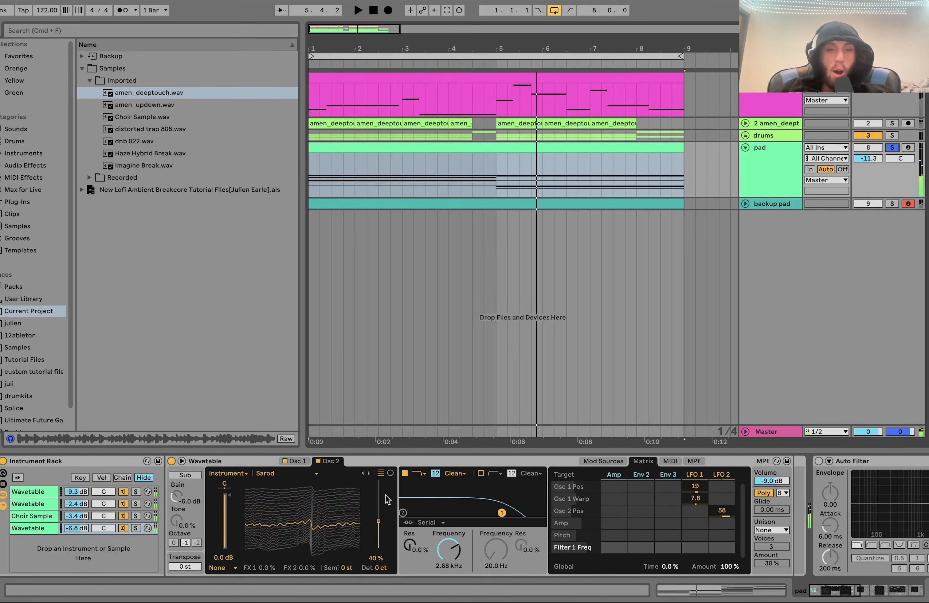
{"action": "left_click_drag", "start_coordinate": [449, 542], "coordinate": [452, 549]}
{"action": "key", "text": "space"}
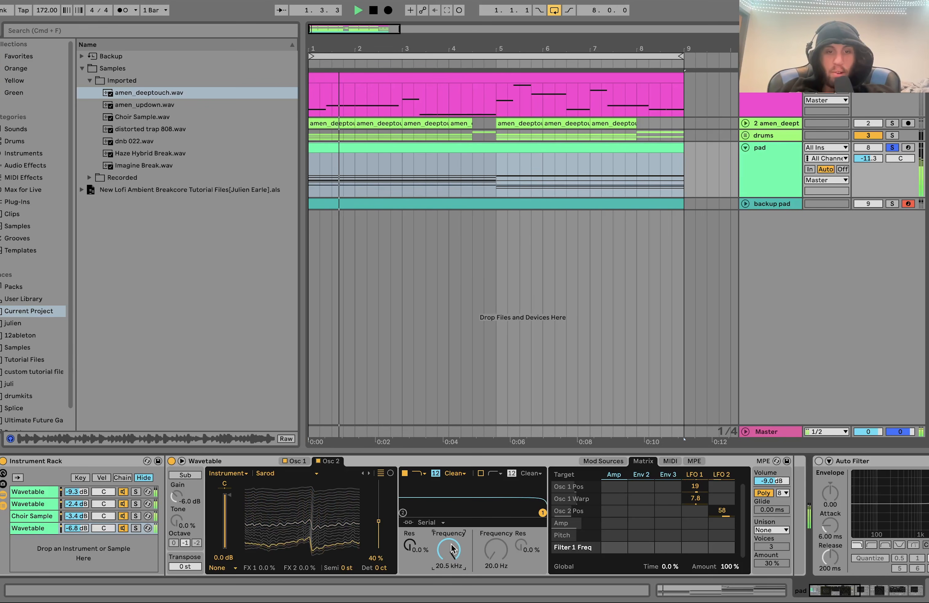
Step: Turn on the first Auto Filter after the Instrument Rack, lower its resonance to 34%, and play the pad
{"action": "scroll", "coordinate": [451, 548], "scroll_direction": "right", "scroll_amount": 10}
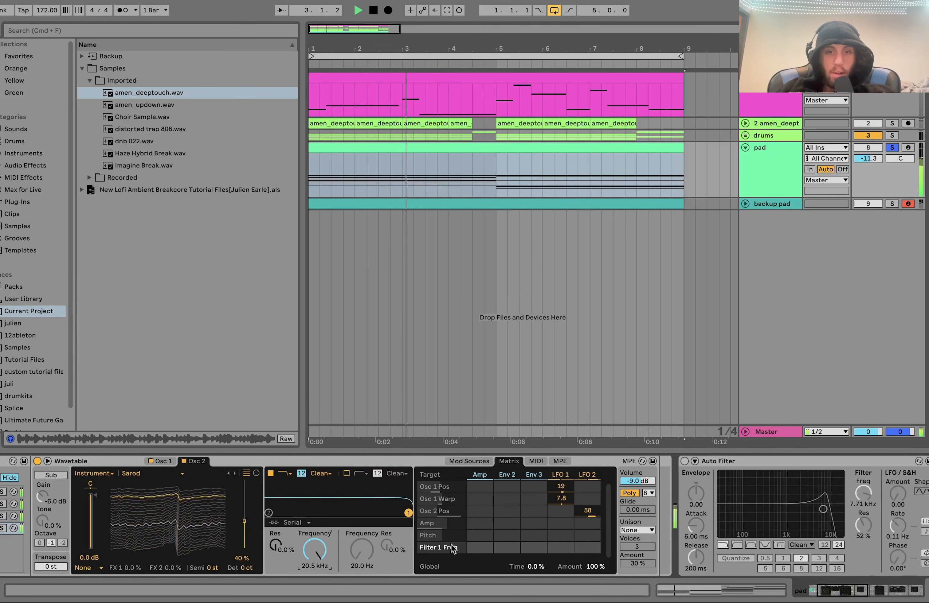
{"action": "scroll", "coordinate": [451, 549], "scroll_direction": "right", "scroll_amount": 2}
{"action": "left_click", "coordinate": [169, 461]}
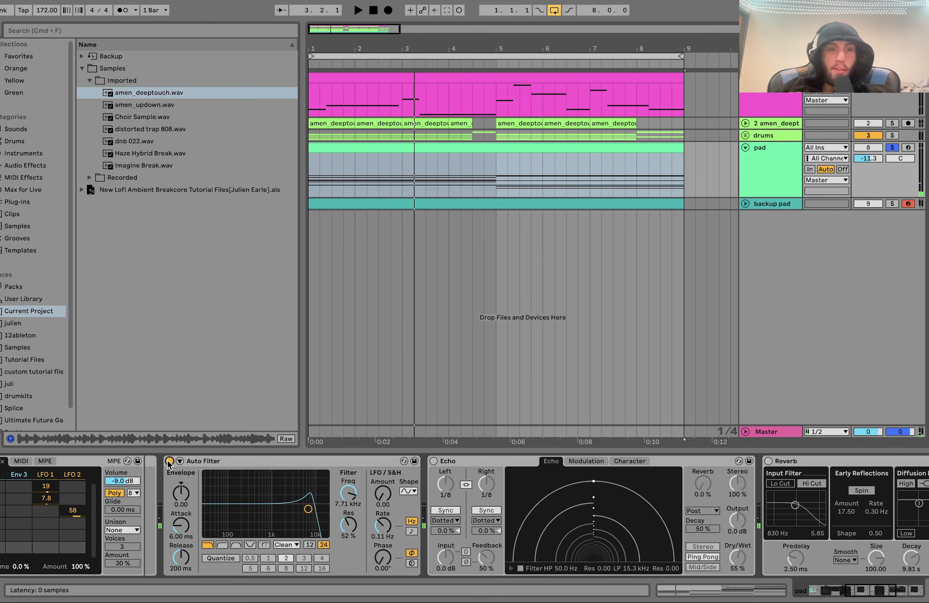
{"action": "key", "text": "space"}
{"action": "key", "text": "space"}
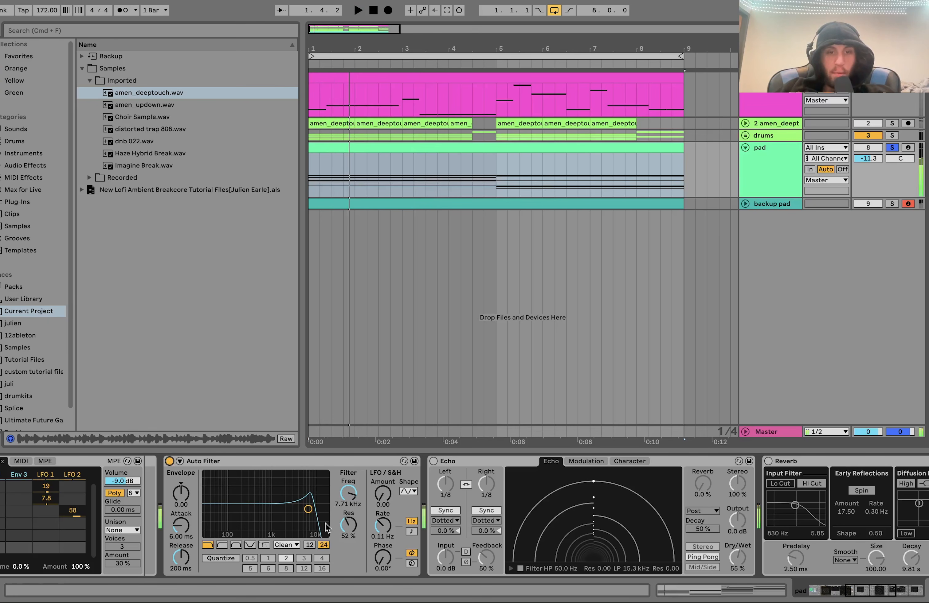
{"action": "left_click_drag", "start_coordinate": [348, 525], "coordinate": [348, 538]}
{"action": "key", "text": "space"}
{"action": "key", "text": "space"}
Step: Turn the pad's Echo, Reverb and final Auto Filter back on and play the pad through them
{"action": "left_click", "coordinate": [433, 461]}
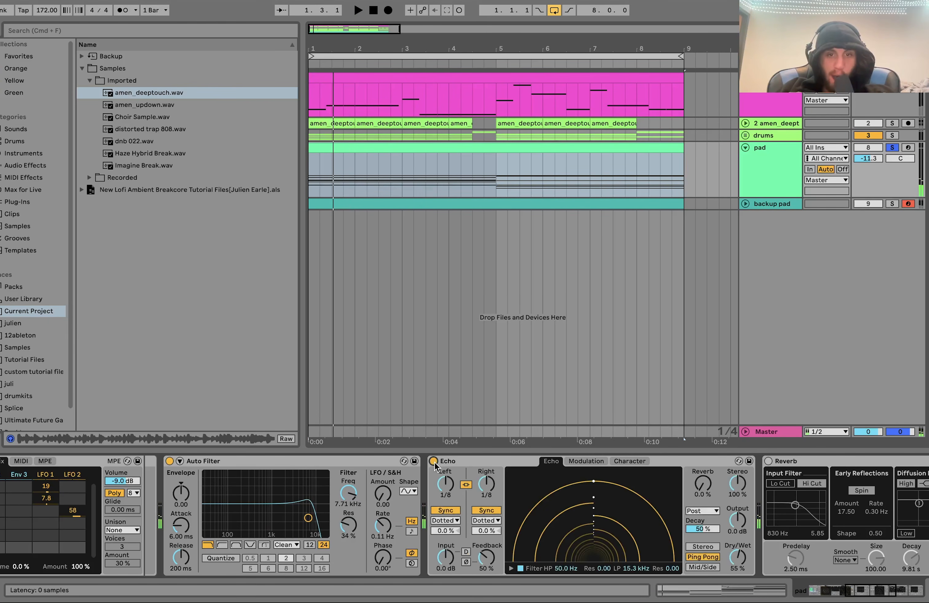
{"action": "scroll", "coordinate": [438, 467], "scroll_direction": "right", "scroll_amount": 6}
{"action": "key", "text": "space"}
{"action": "scroll", "coordinate": [436, 466], "scroll_direction": "right", "scroll_amount": 2}
{"action": "scroll", "coordinate": [437, 466], "scroll_direction": "right", "scroll_amount": 4}
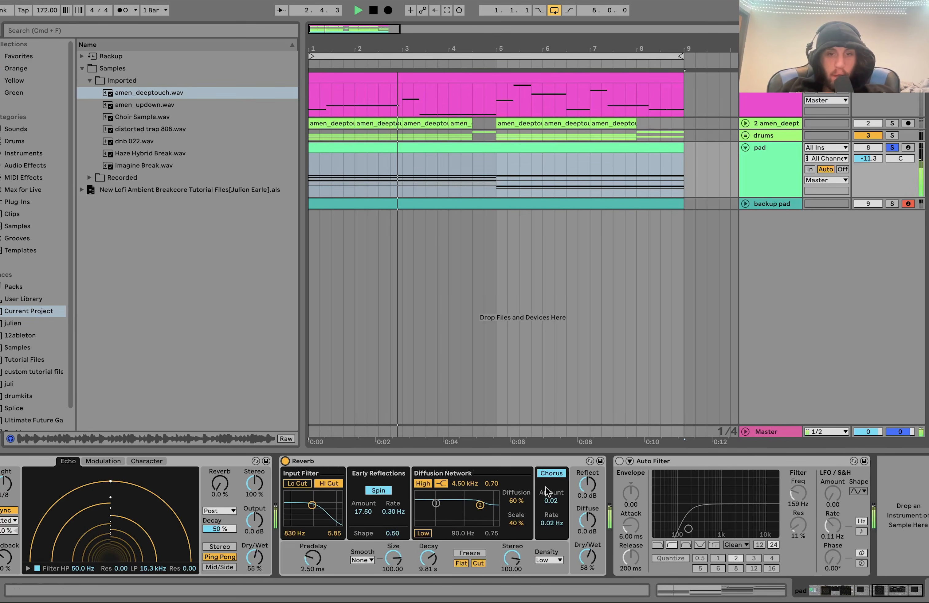
{"action": "left_click", "coordinate": [619, 461]}
{"action": "key", "text": "space"}
Step: Solo the backup pad track alongside the pad, unfold it, and show its device chain
{"action": "left_click", "coordinate": [892, 204]}
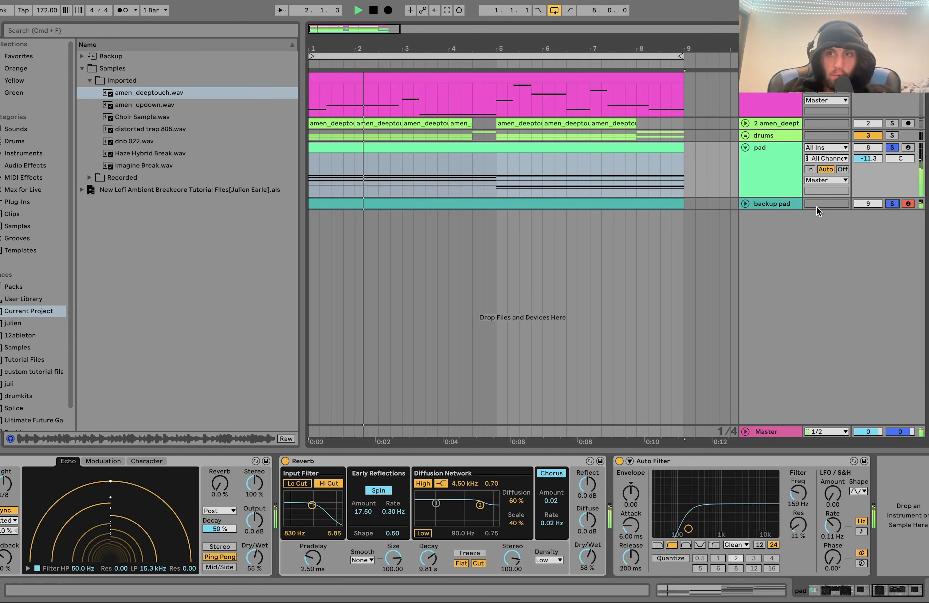
{"action": "left_click", "coordinate": [745, 203]}
{"action": "left_click", "coordinate": [771, 208]}
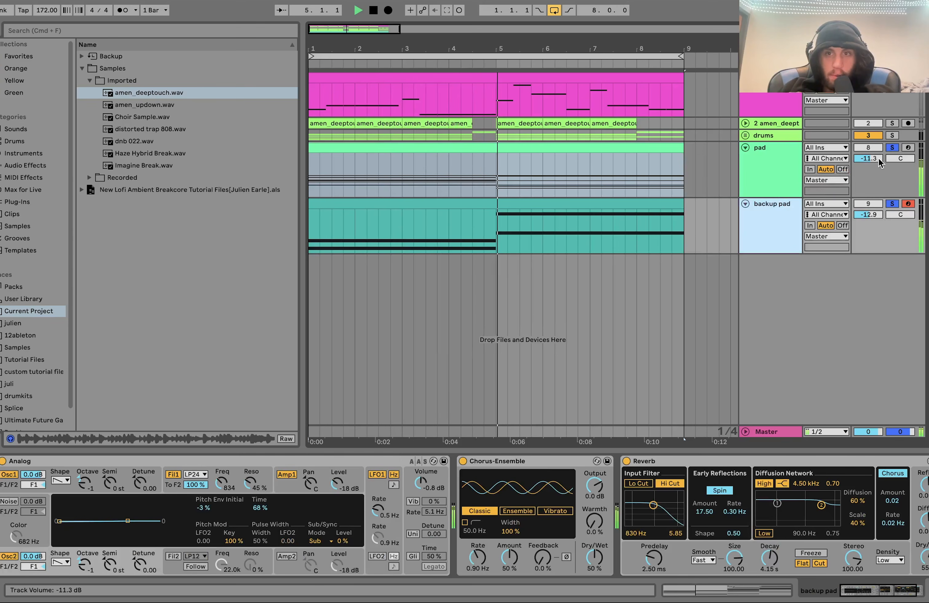
Step: Unsolo the pad track to hear the backup pad alone, and select the backup pad's clip
{"action": "left_click", "coordinate": [892, 148]}
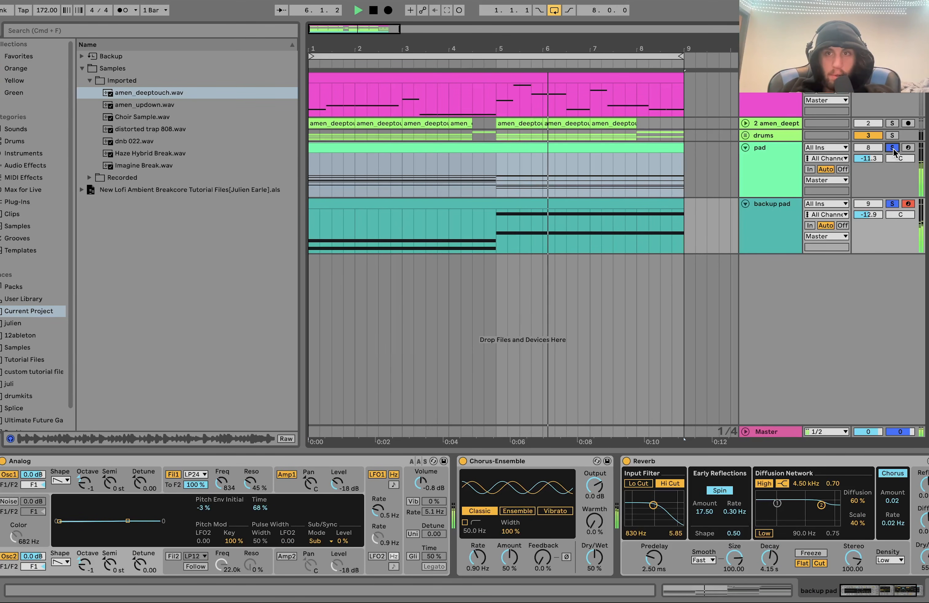
{"action": "left_click", "coordinate": [756, 229]}
{"action": "left_click", "coordinate": [567, 205]}
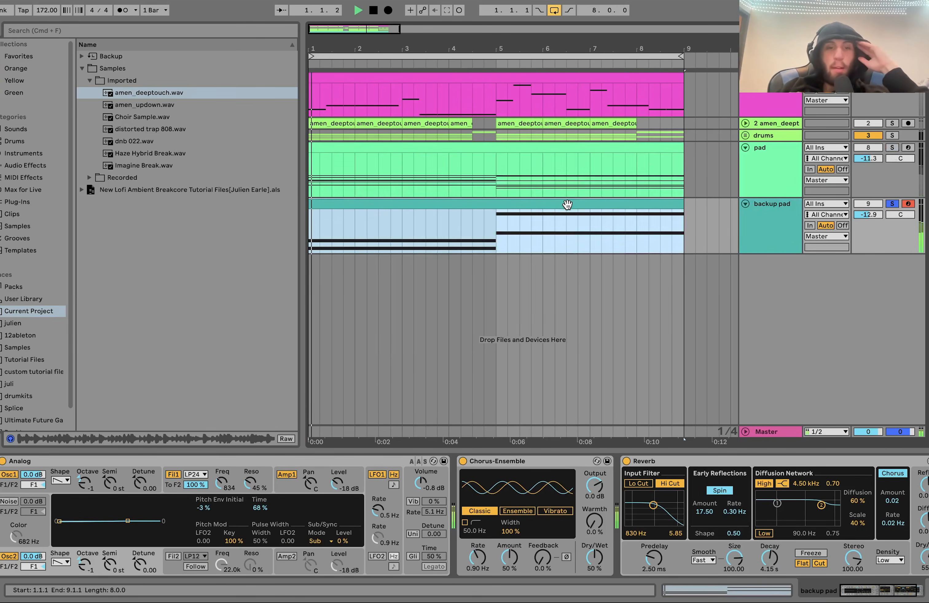
Step: Open the backup pad clip's notes and play the soloed backup pad through bar 7
{"action": "double_click", "coordinate": [567, 204]}
{"action": "left_click", "coordinate": [779, 193]}
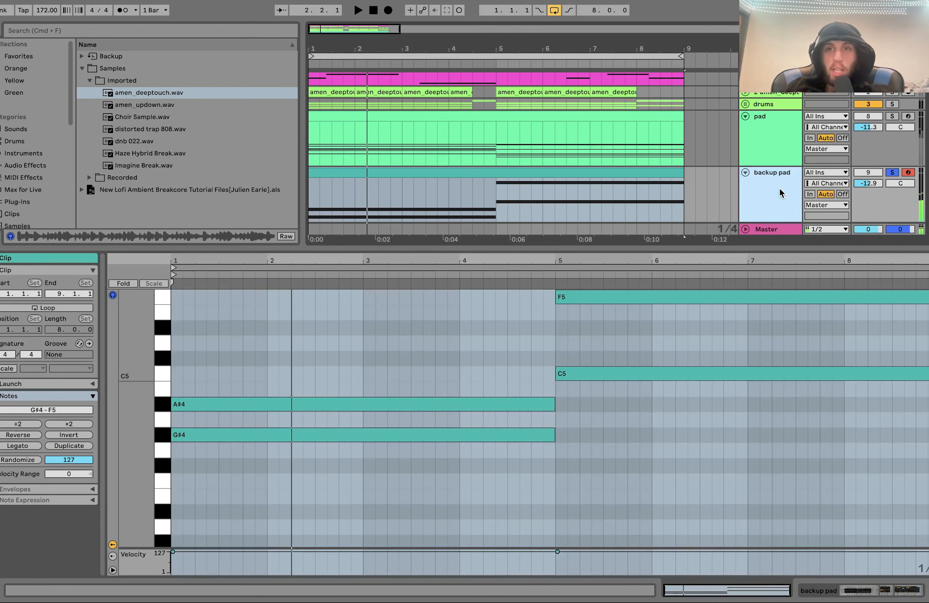
{"action": "scroll", "coordinate": [780, 193], "scroll_direction": "up", "scroll_amount": 2}
{"action": "key", "text": "space"}
{"action": "scroll", "coordinate": [521, 149], "scroll_direction": "down", "scroll_amount": 4}
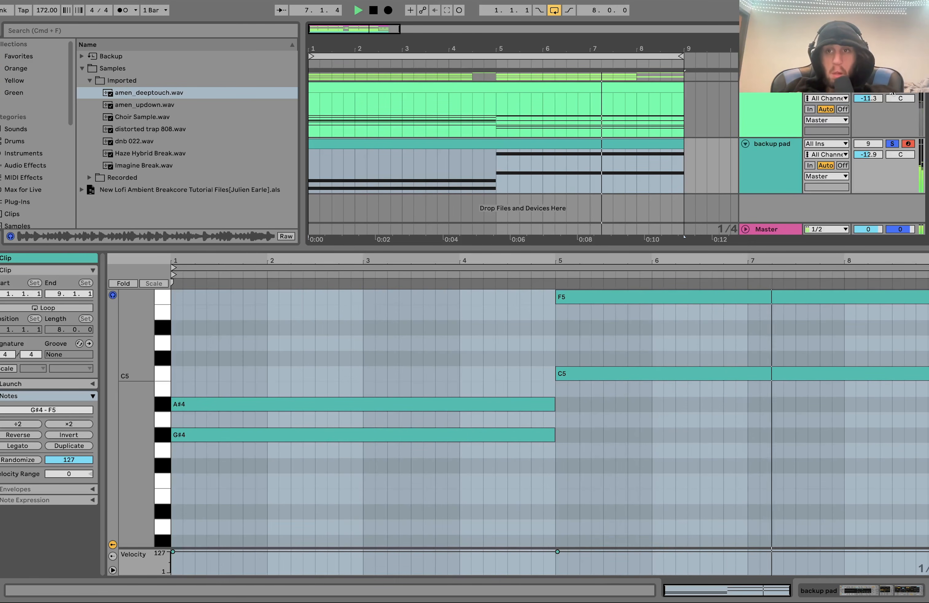
{"action": "key", "text": "space"}
{"action": "left_click", "coordinate": [891, 144]}
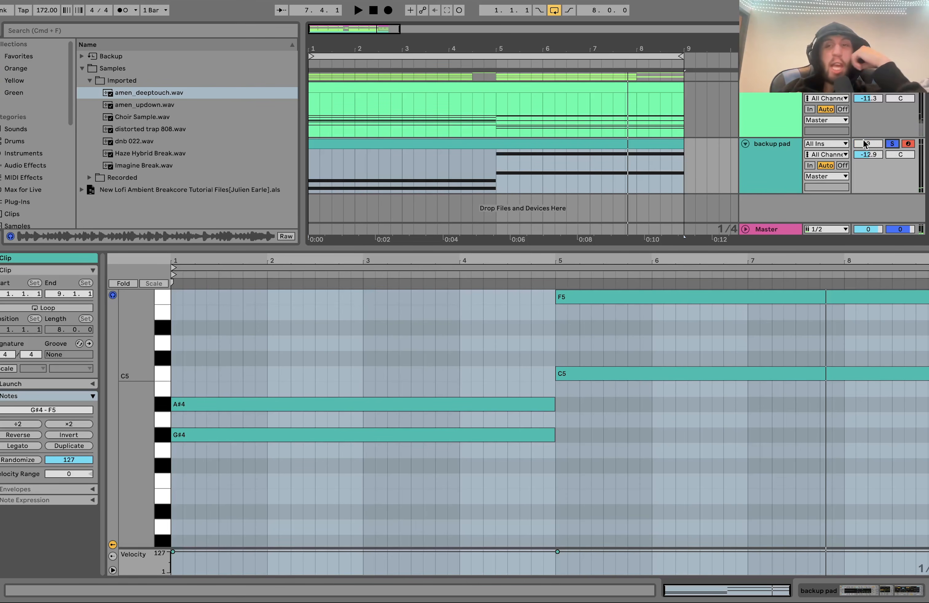
Step: Select the backup pad track and play it alone from the start, then from its second chord at bar 5
{"action": "left_click", "coordinate": [781, 175]}
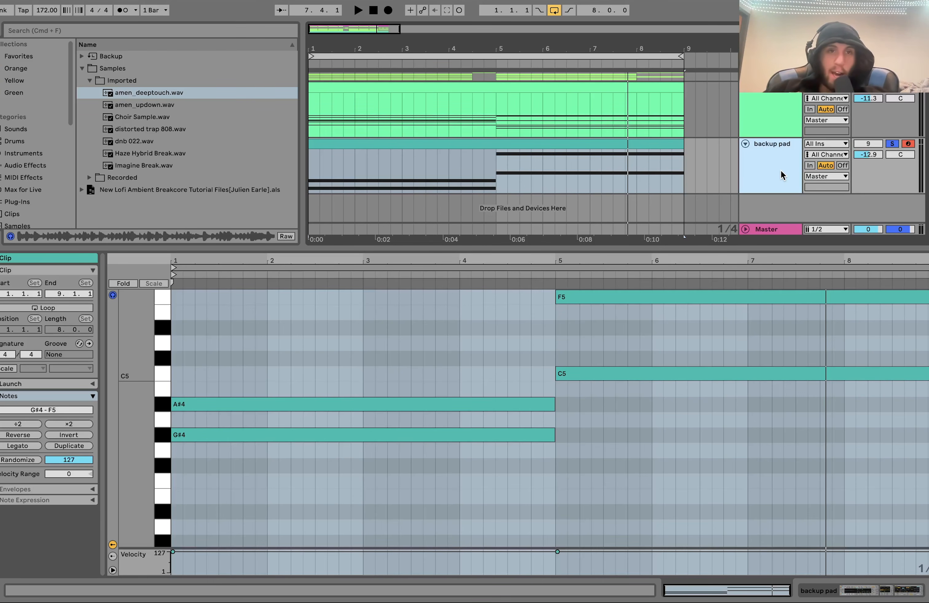
{"action": "left_click", "coordinate": [896, 89]}
{"action": "key", "text": "space"}
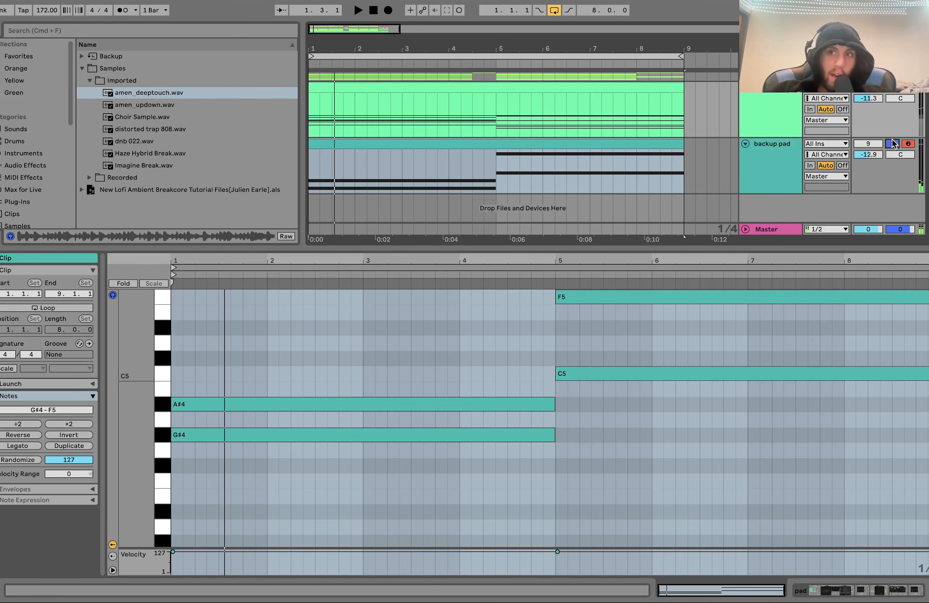
{"action": "left_click", "coordinate": [771, 180]}
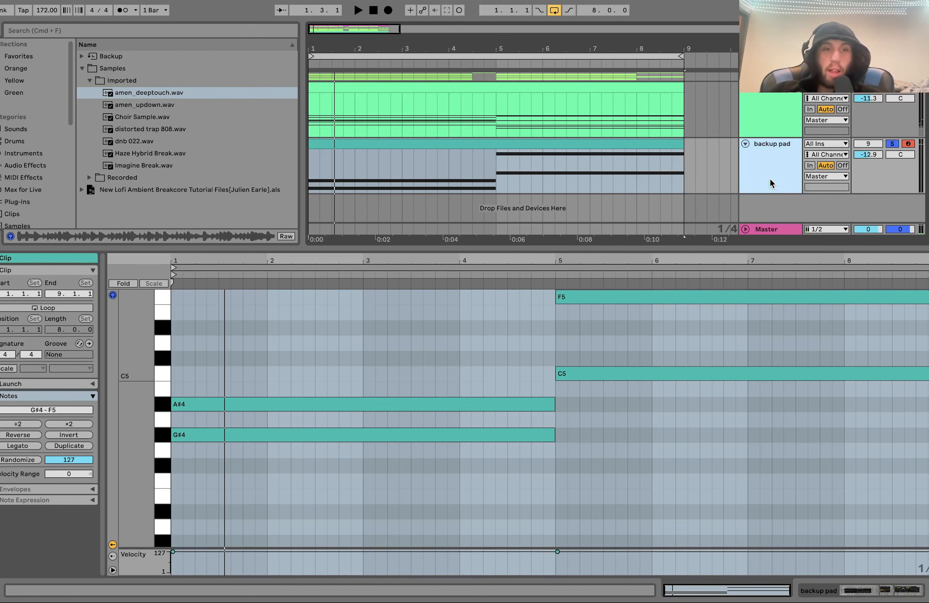
{"action": "key", "text": "space"}
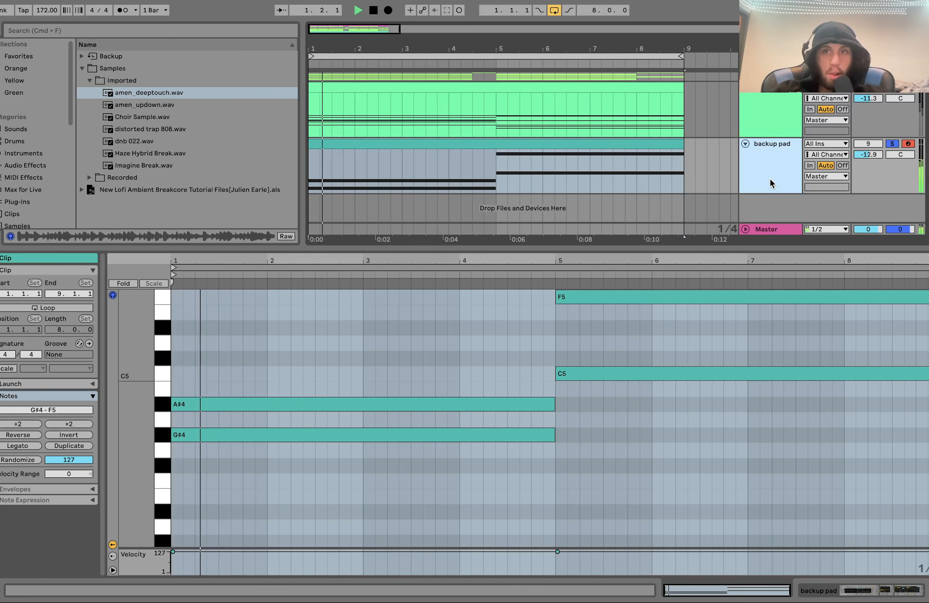
{"action": "left_click", "coordinate": [556, 276]}
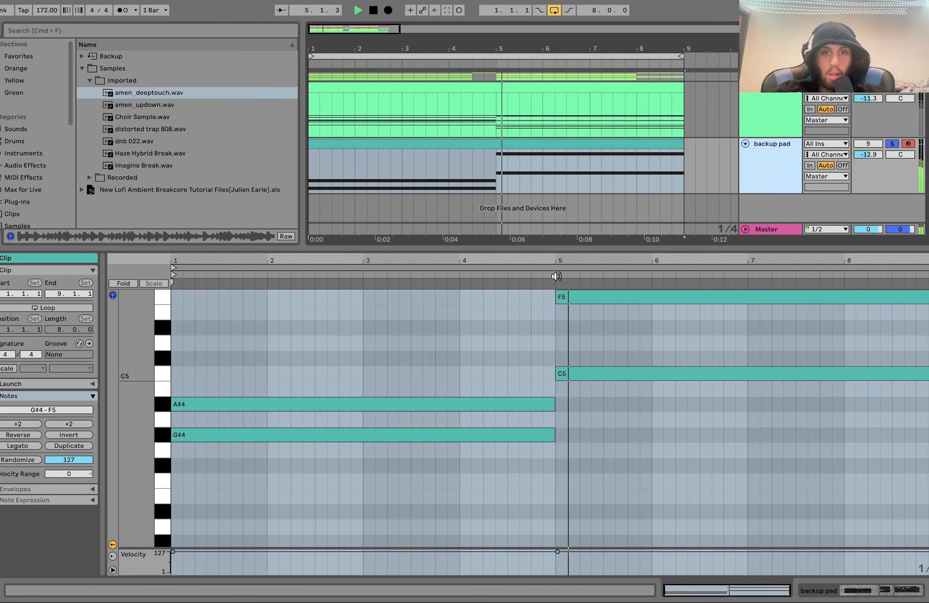
{"action": "key", "text": "space"}
Step: Solo the pad alongside the backup pad and play both together from the start and from bar 5
{"action": "left_click", "coordinate": [892, 88], "text": "super"}
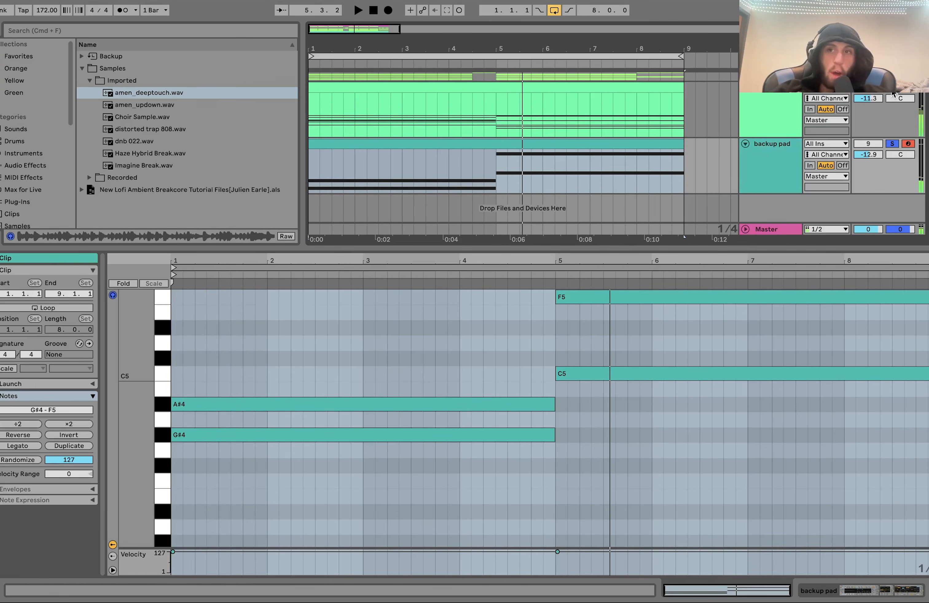
{"action": "left_click", "coordinate": [776, 160]}
{"action": "key", "text": "space"}
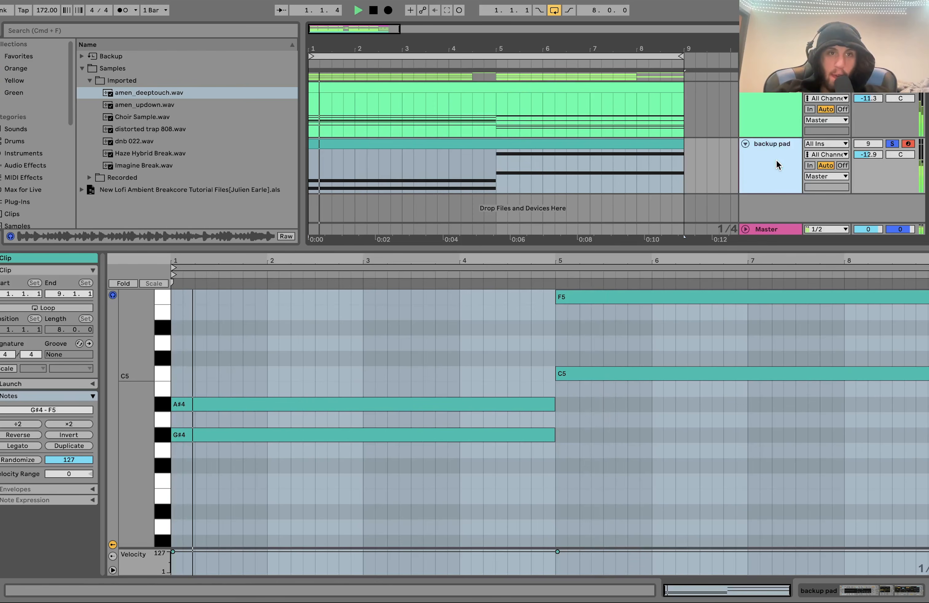
{"action": "left_click", "coordinate": [496, 181]}
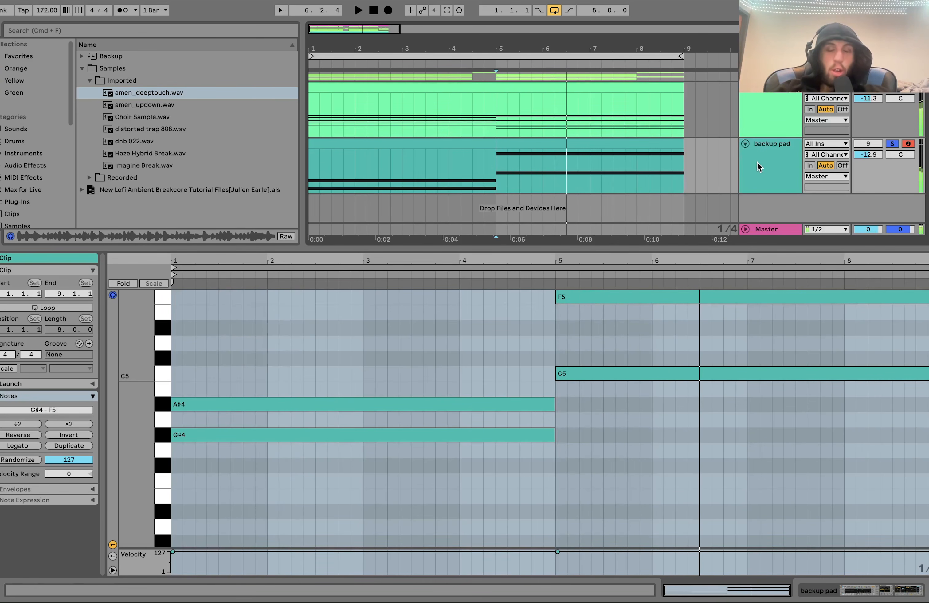
{"action": "double_click", "coordinate": [790, 159]}
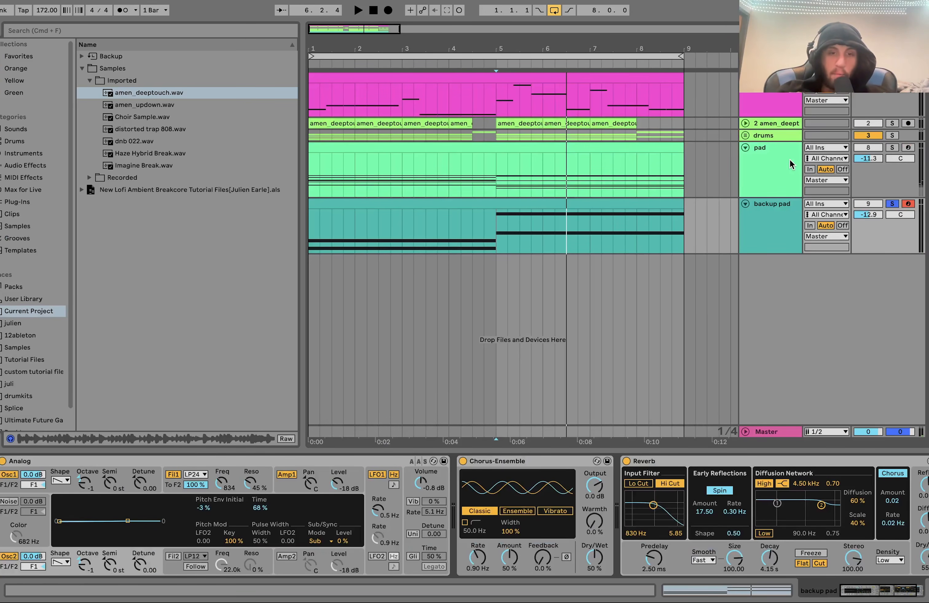
Step: Audition the backup pad clip's G#4, A#4, C5 and F5 notes one by one, and play the clip from bar 5
{"action": "key", "text": "space"}
{"action": "double_click", "coordinate": [596, 200]}
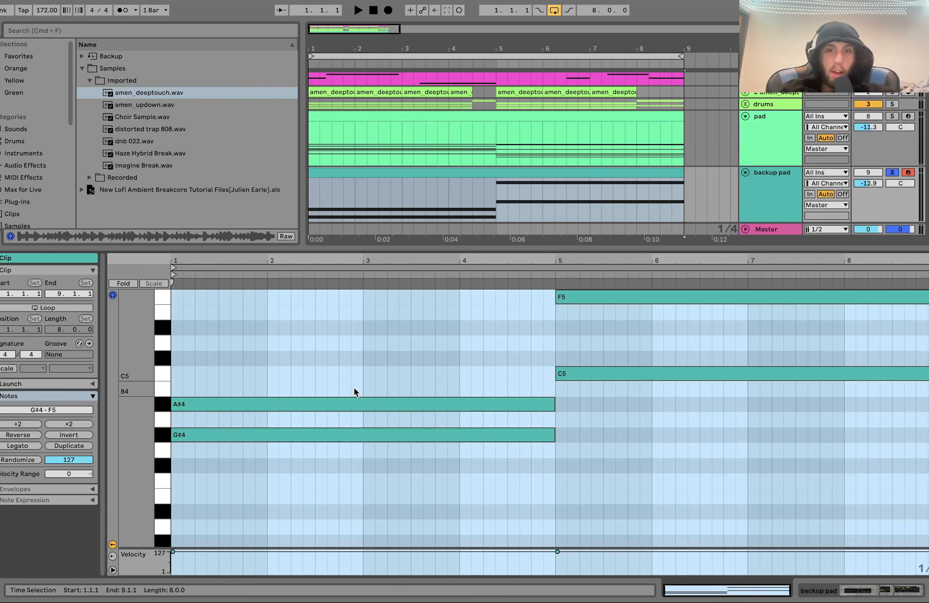
{"action": "left_click", "coordinate": [360, 437]}
{"action": "left_click", "coordinate": [378, 408]}
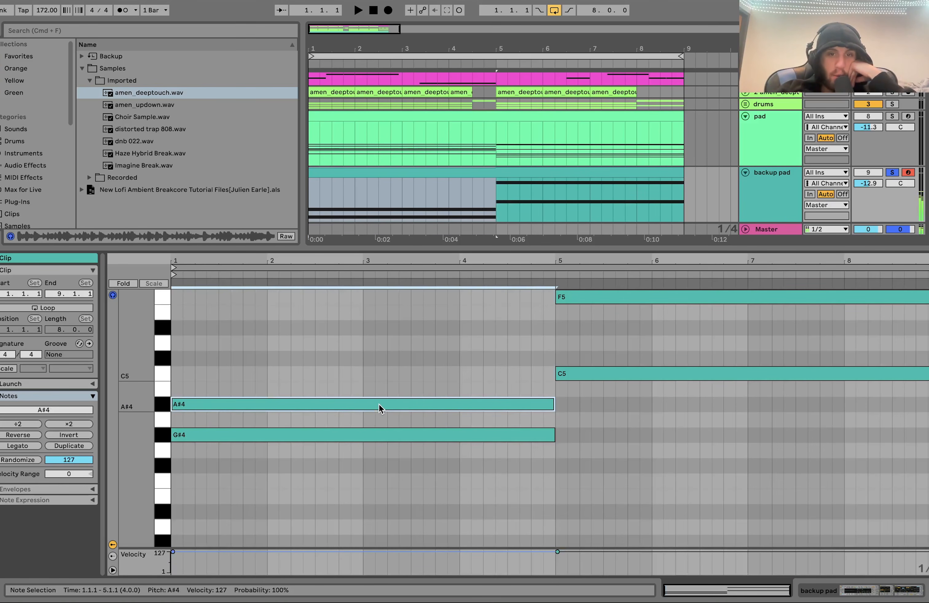
{"action": "left_click", "coordinate": [578, 373]}
{"action": "left_click", "coordinate": [578, 297]}
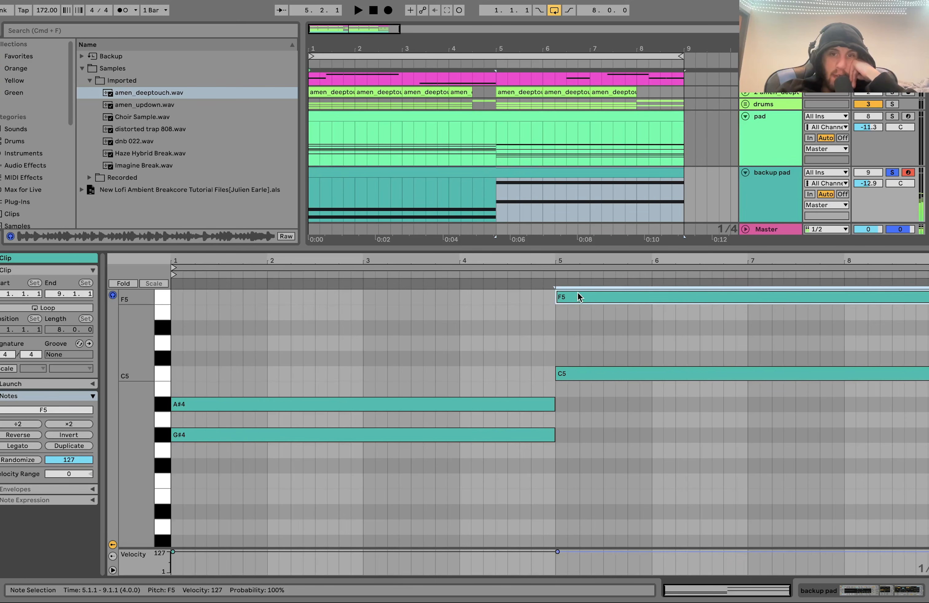
{"action": "left_click", "coordinate": [499, 203]}
{"action": "key", "text": "space"}
{"action": "key", "text": "space"}
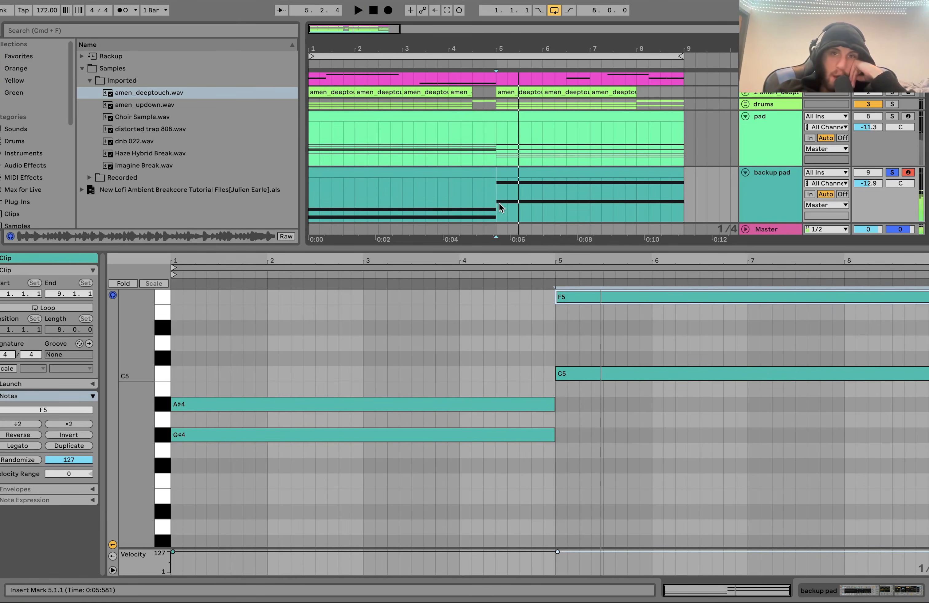
Step: Show the backup pad's device chain and inspect Analog's filter 1 envelope, amp 1 envelope and global voice settings
{"action": "left_click", "coordinate": [771, 204]}
{"action": "key", "text": "shift+Tab"}
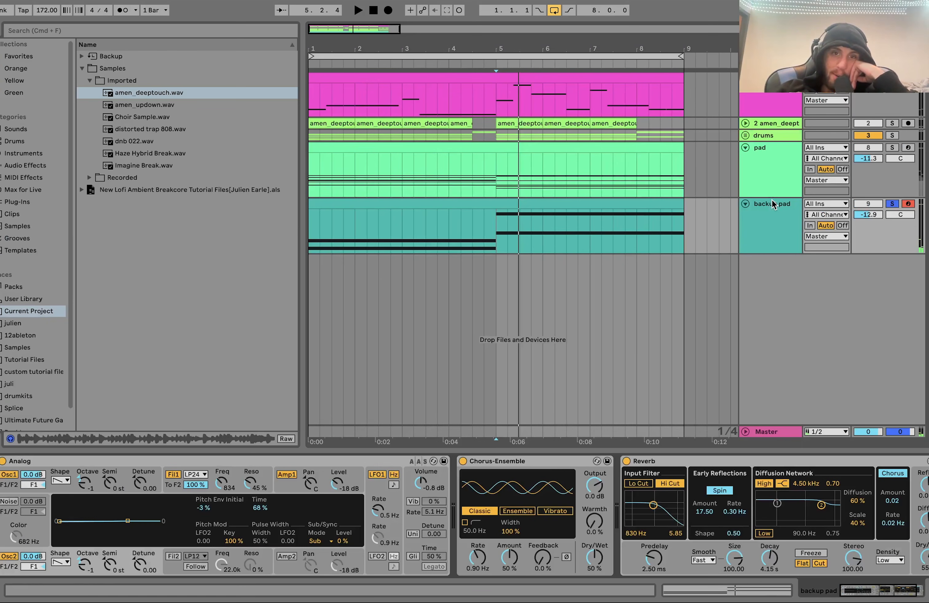
{"action": "left_click", "coordinate": [579, 205]}
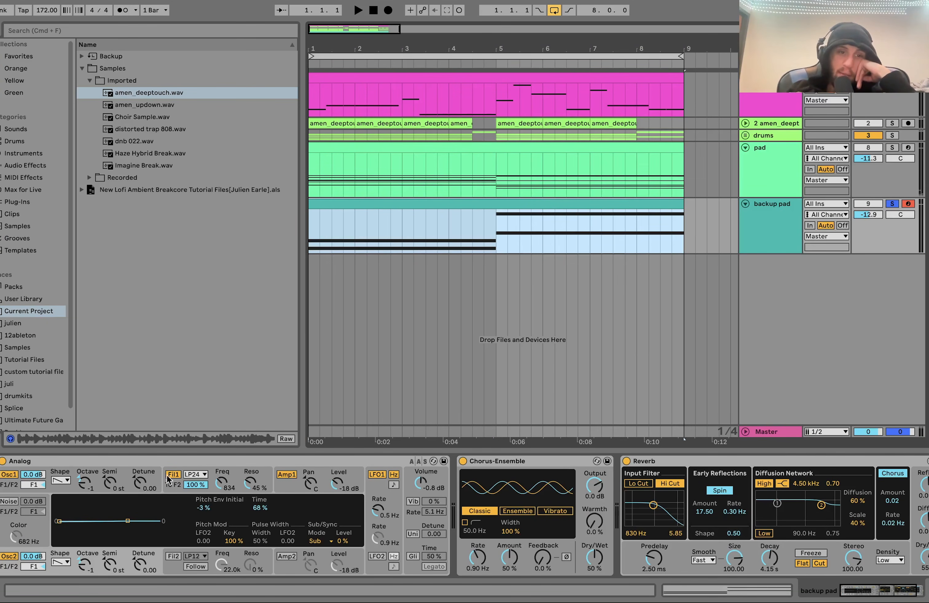
{"action": "left_click", "coordinate": [233, 478]}
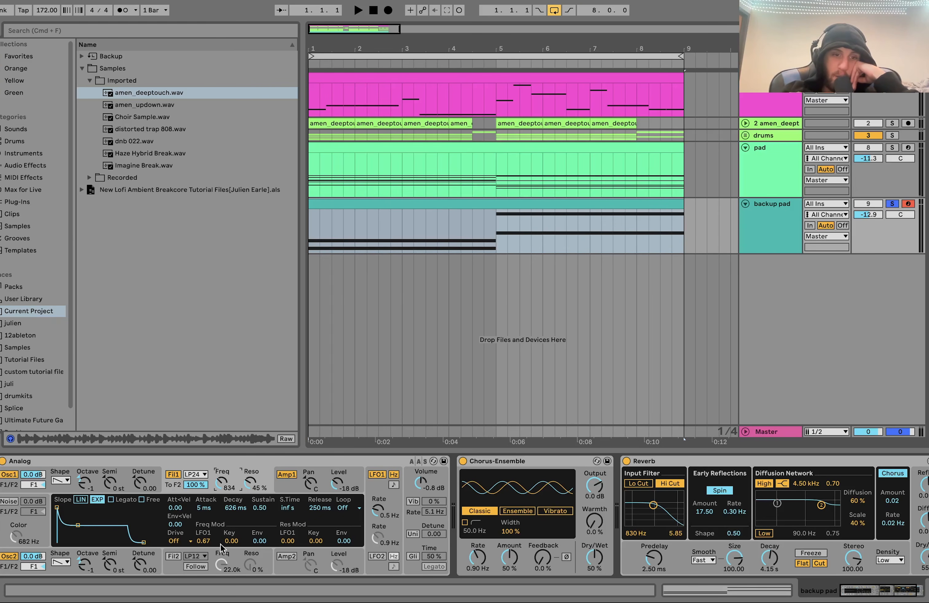
{"action": "left_click", "coordinate": [331, 475]}
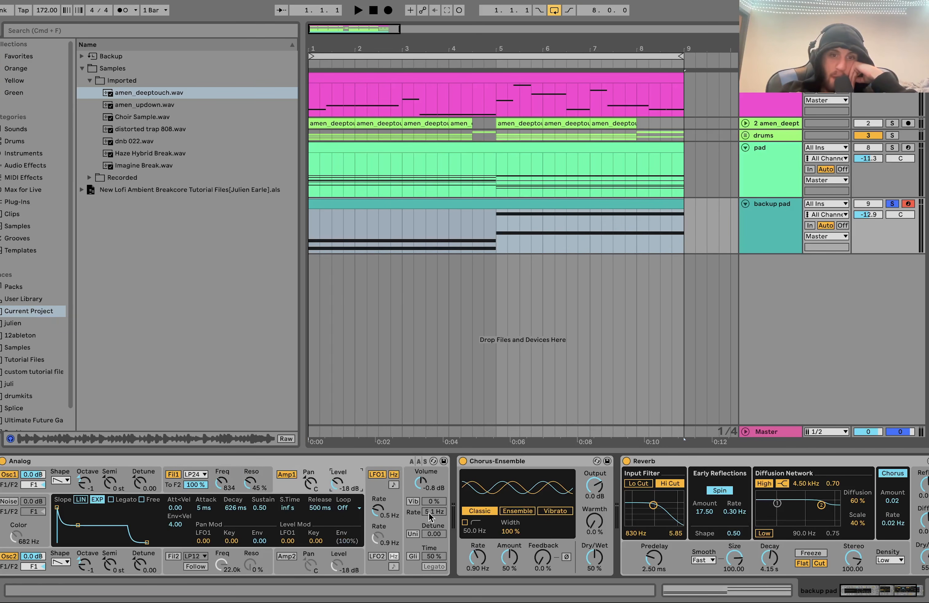
{"action": "left_click", "coordinate": [410, 496]}
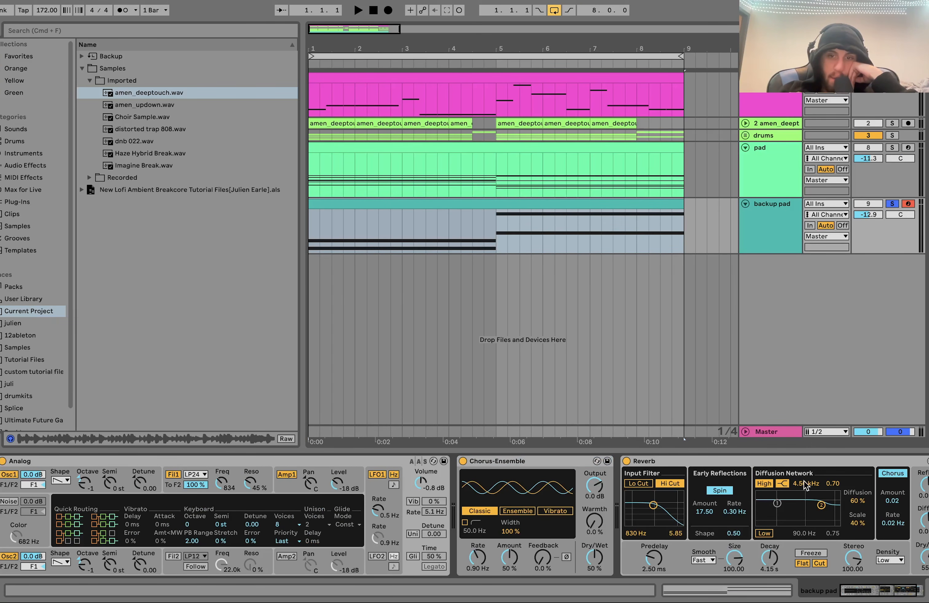
Step: Play the backup pad through its Chorus-Ensemble and Reverb, and unsolo it to hear the full mix
{"action": "scroll", "coordinate": [809, 483], "scroll_direction": "right", "scroll_amount": 3}
{"action": "key", "text": "space"}
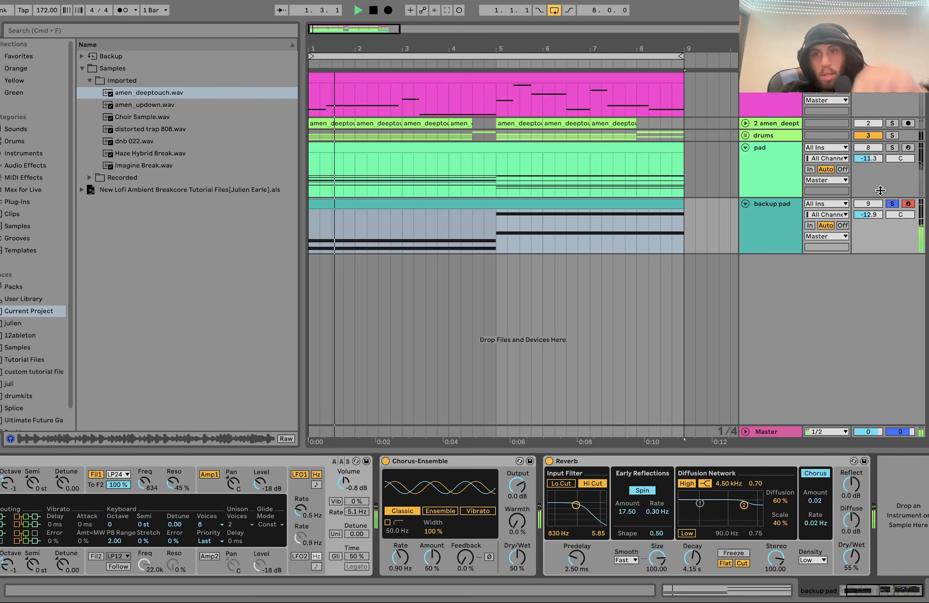
{"action": "left_click", "coordinate": [893, 205]}
{"action": "left_click", "coordinate": [795, 226]}
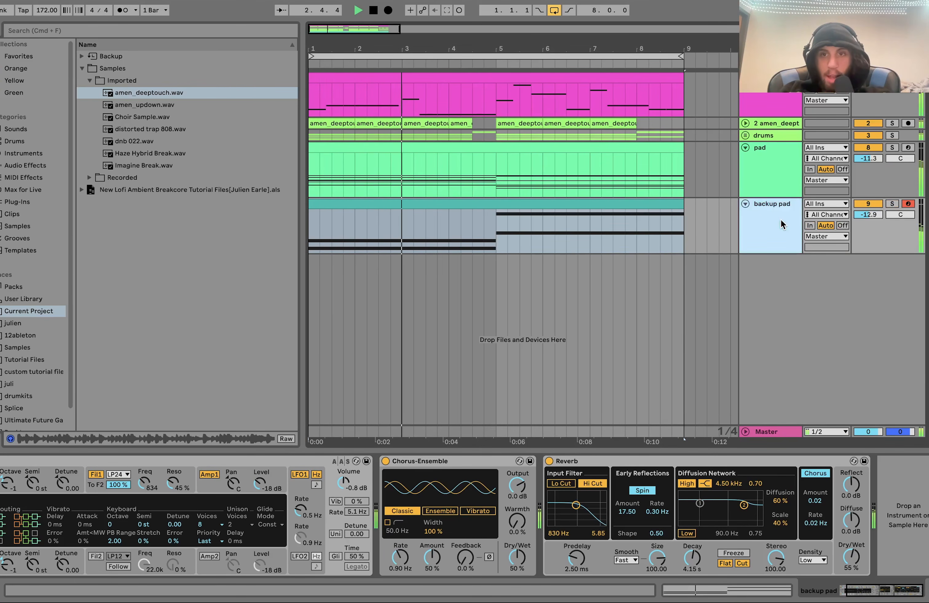
{"action": "left_click", "coordinate": [496, 240]}
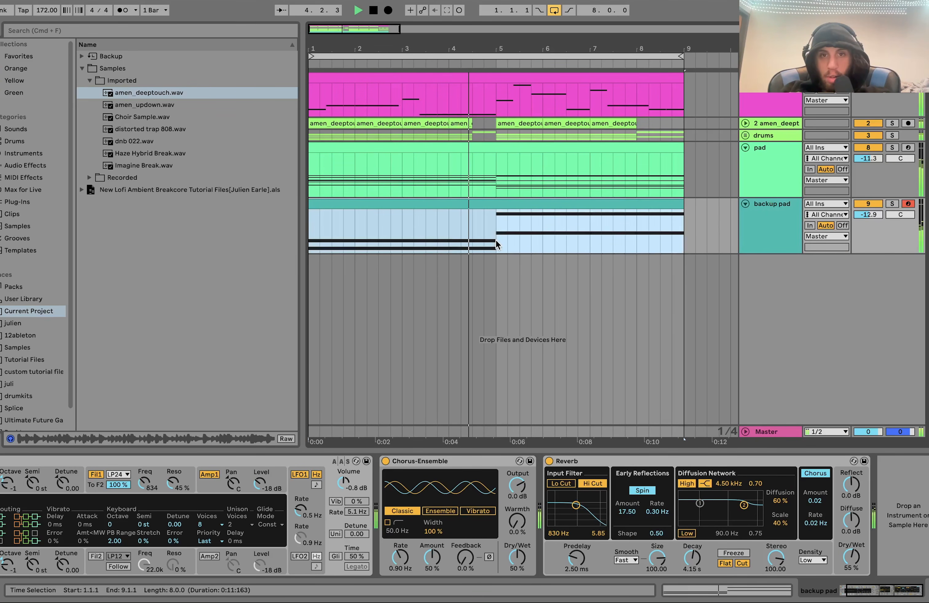
{"action": "scroll", "coordinate": [599, 200], "scroll_direction": "down", "scroll_amount": 5}
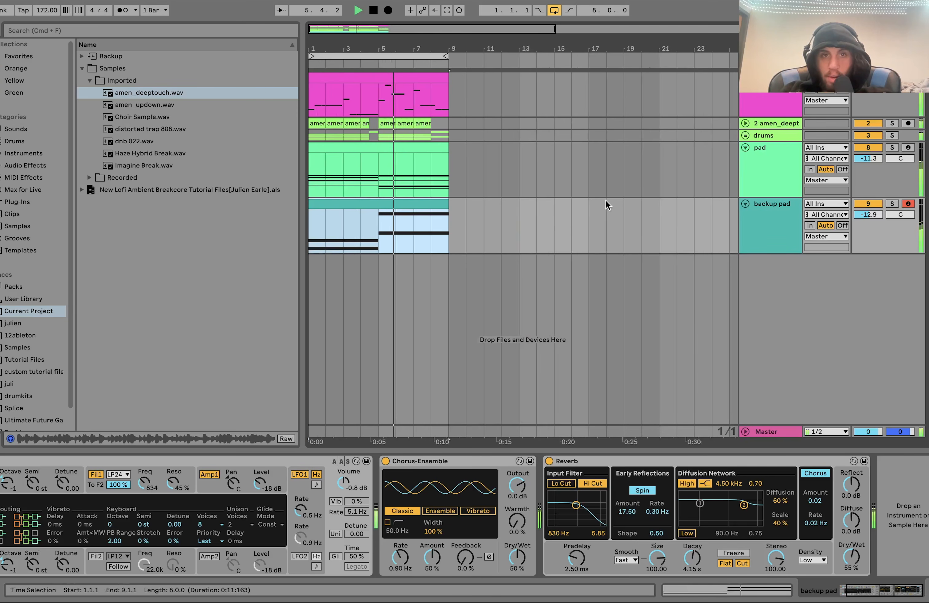
Step: Open up the pad's first Auto Filter during full-mix playback, setting its frequency to 11.7 kHz and resonance to 55%
{"action": "left_click", "coordinate": [751, 169]}
{"action": "scroll", "coordinate": [421, 544], "scroll_direction": "left", "scroll_amount": 10}
{"action": "left_click", "coordinate": [319, 493]}
{"action": "left_click_drag", "start_coordinate": [318, 493], "coordinate": [319, 466]}
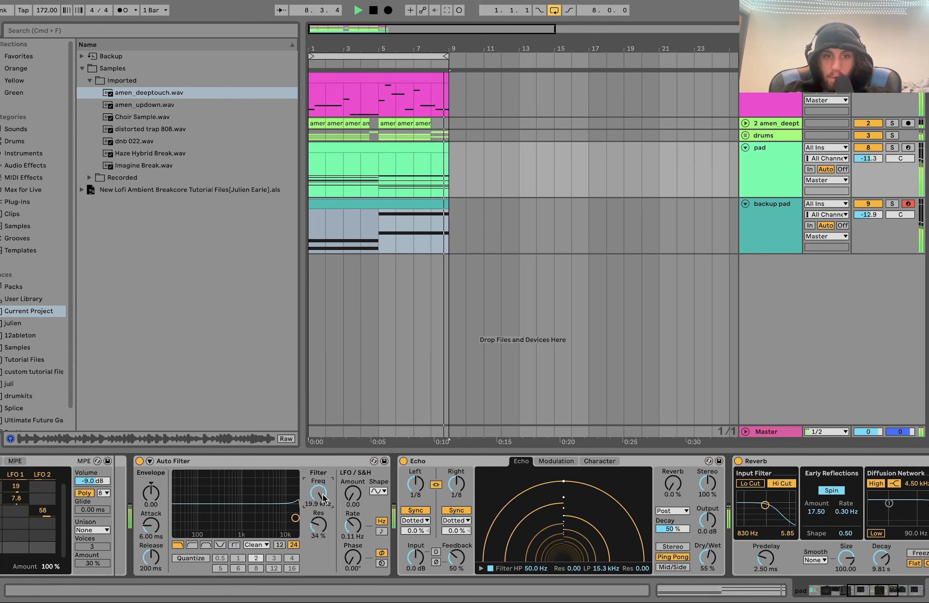
{"action": "left_click", "coordinate": [753, 191]}
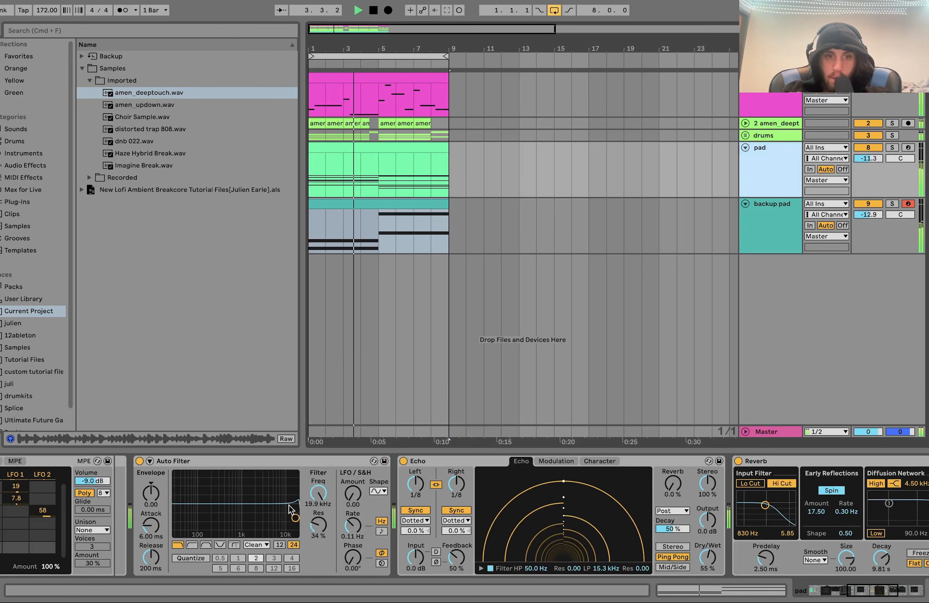
{"action": "left_click_drag", "start_coordinate": [295, 518], "coordinate": [287, 509]}
Step: Stop playback and reset the song position to the start of the arrangement
{"action": "key", "text": "space"}
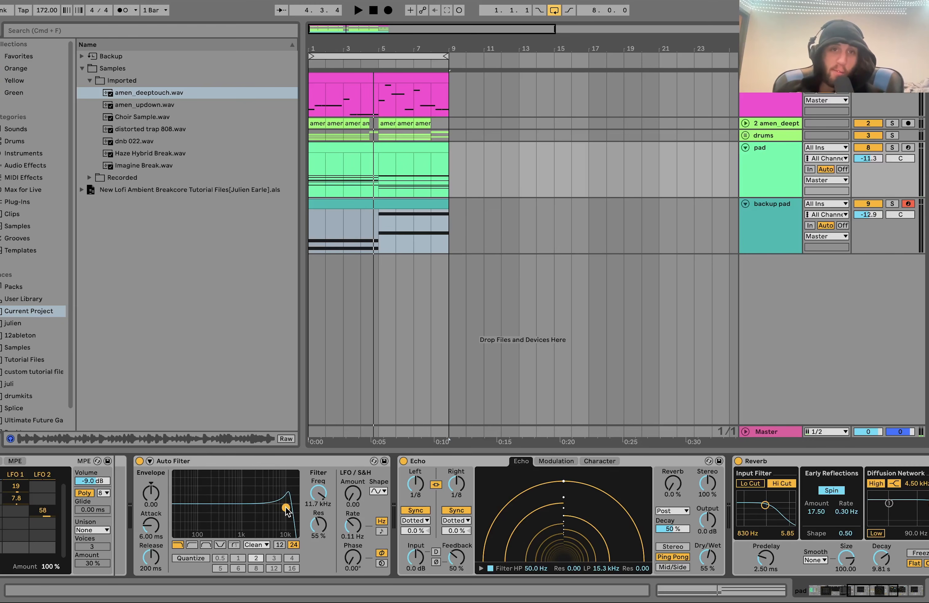
{"action": "left_click_drag", "start_coordinate": [317, 48], "coordinate": [317, 99]}
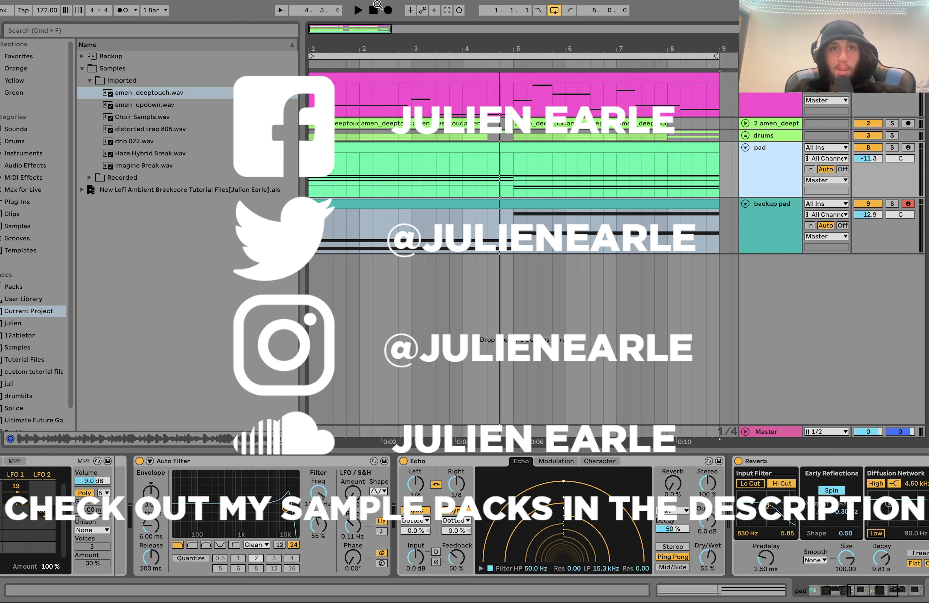
{"action": "left_click", "coordinate": [373, 11]}
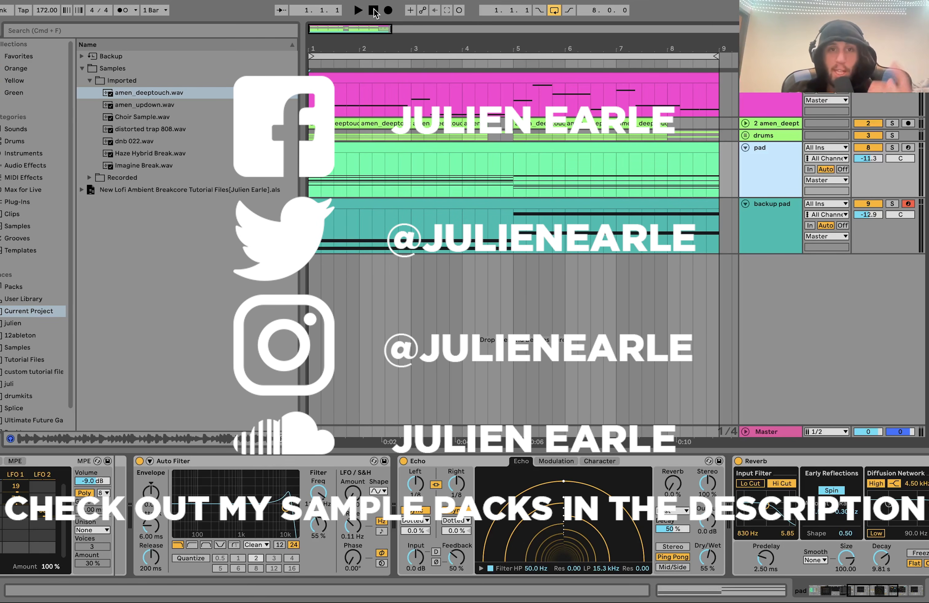